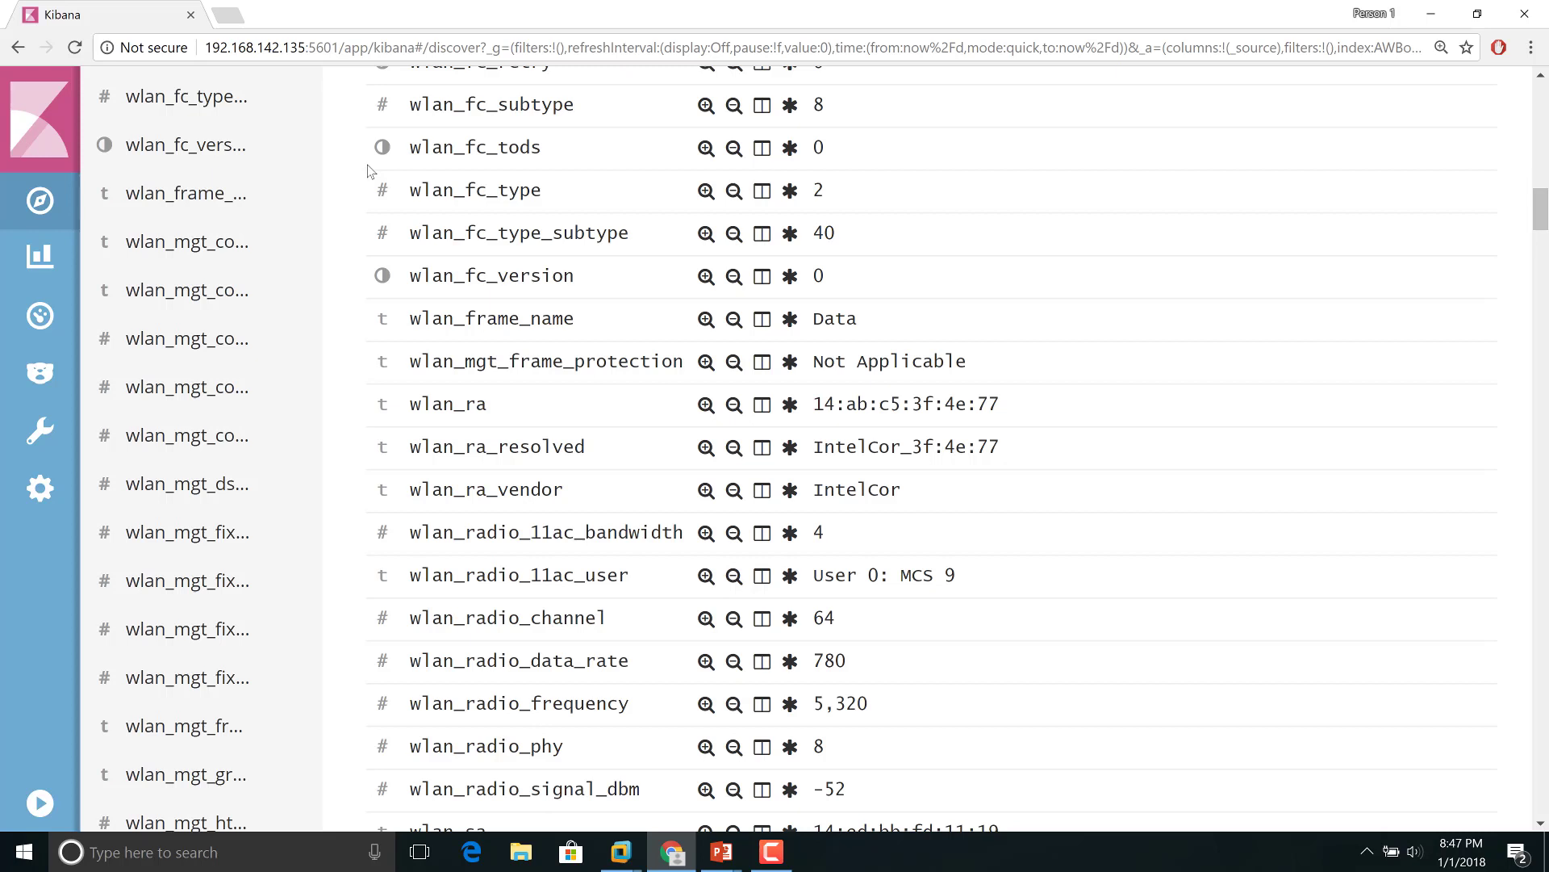
# Step: Locate wlan_frame_name in the expanded record and show the quick count of that field's values
pyautogui.moveTo(409, 318); pyautogui.dragTo(864, 322)
pyautogui.click(889, 321)
pyautogui.hotkey('ctrl', '-')
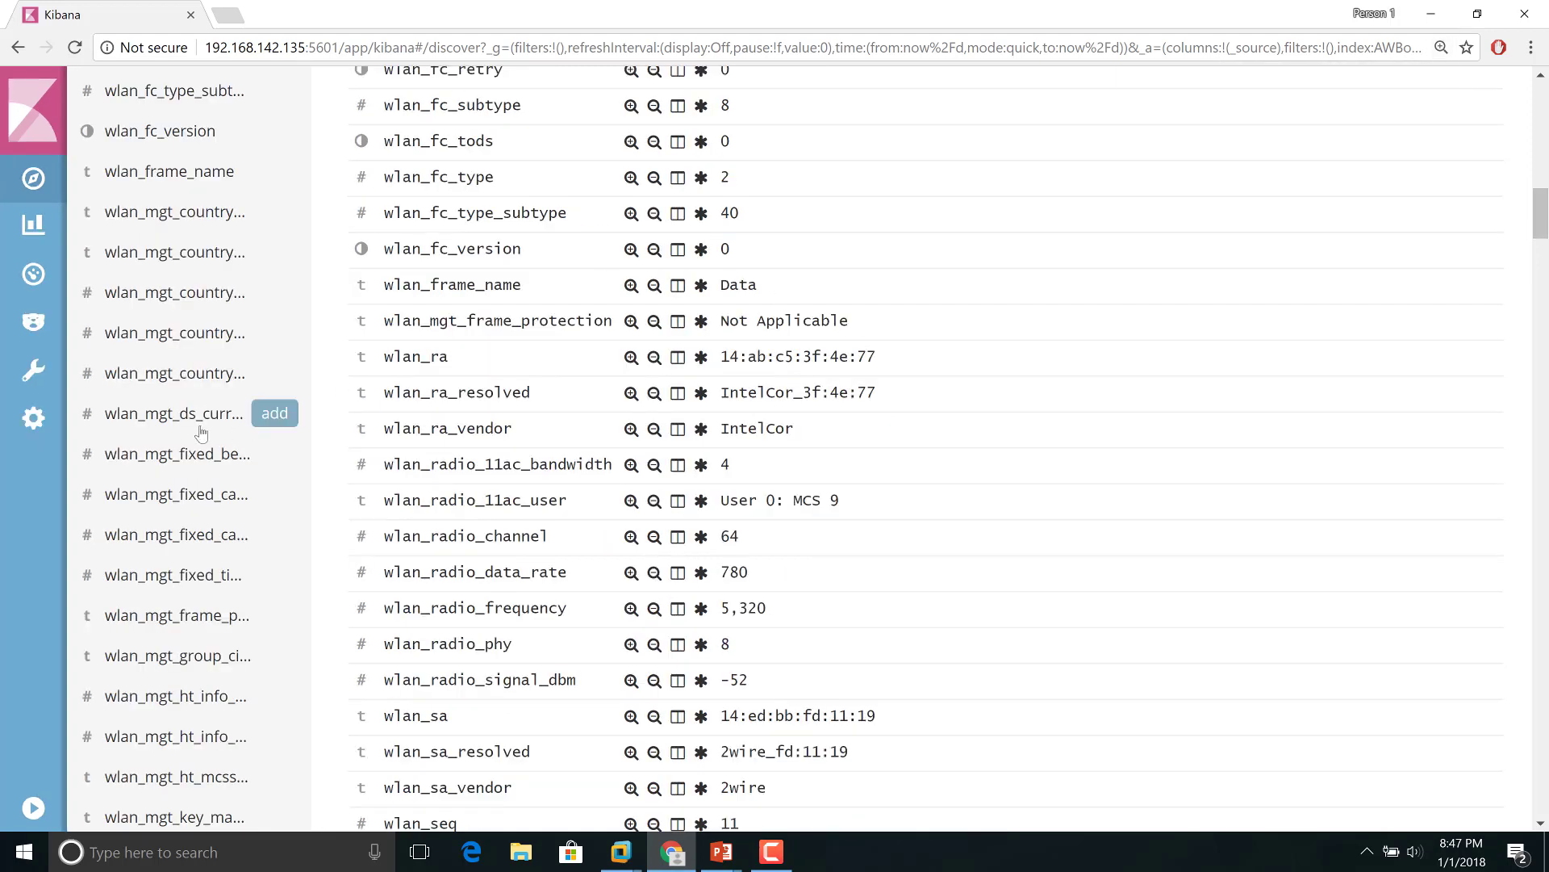
pyautogui.scroll(3, 201, 433)
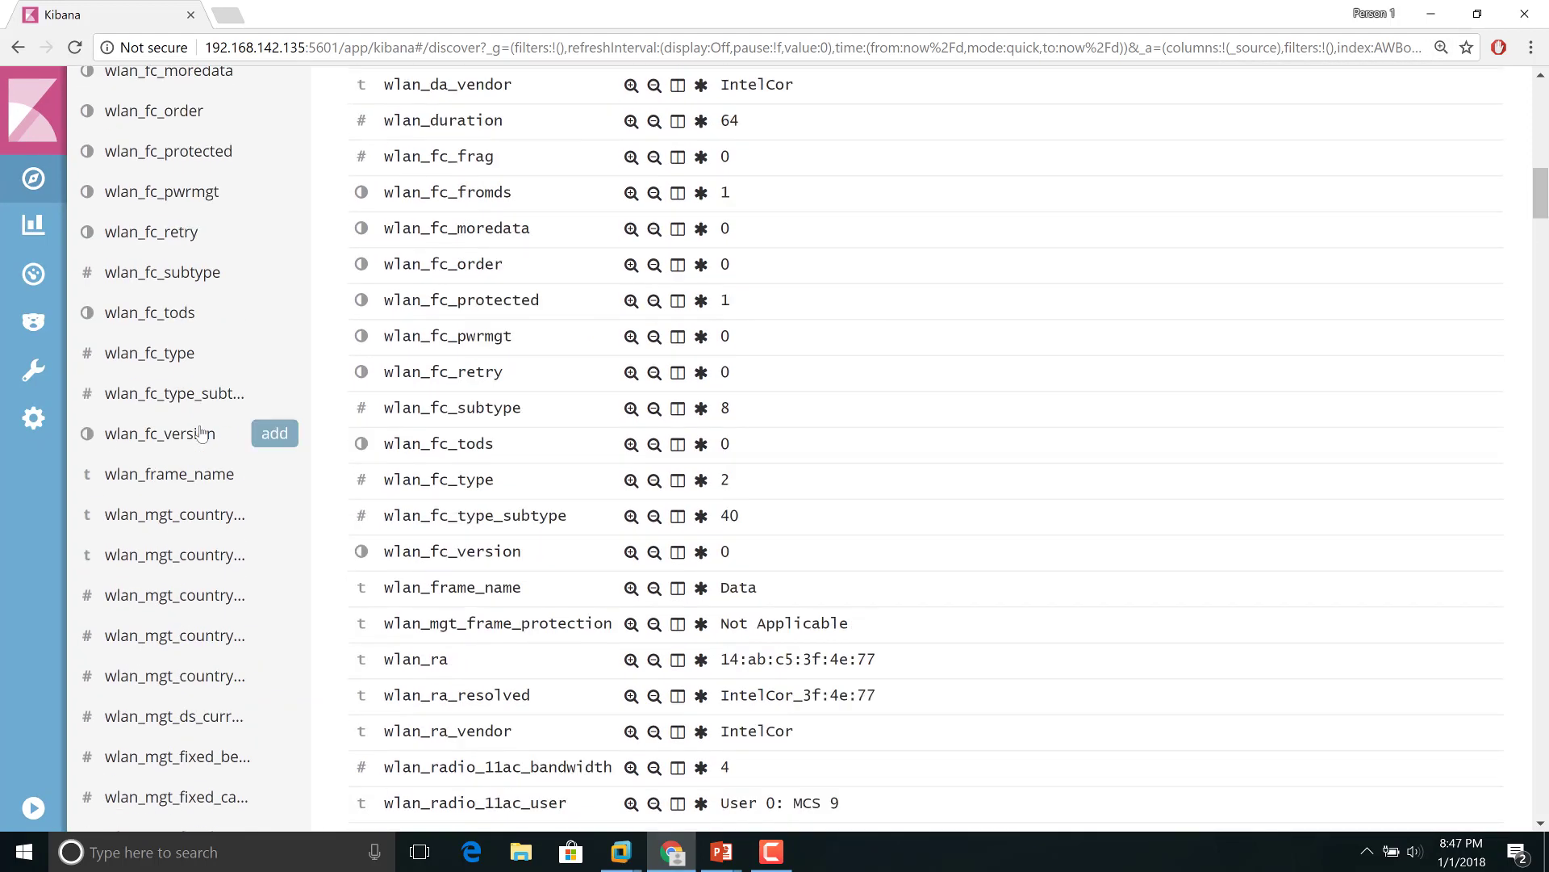
pyautogui.scroll(5, 201, 433)
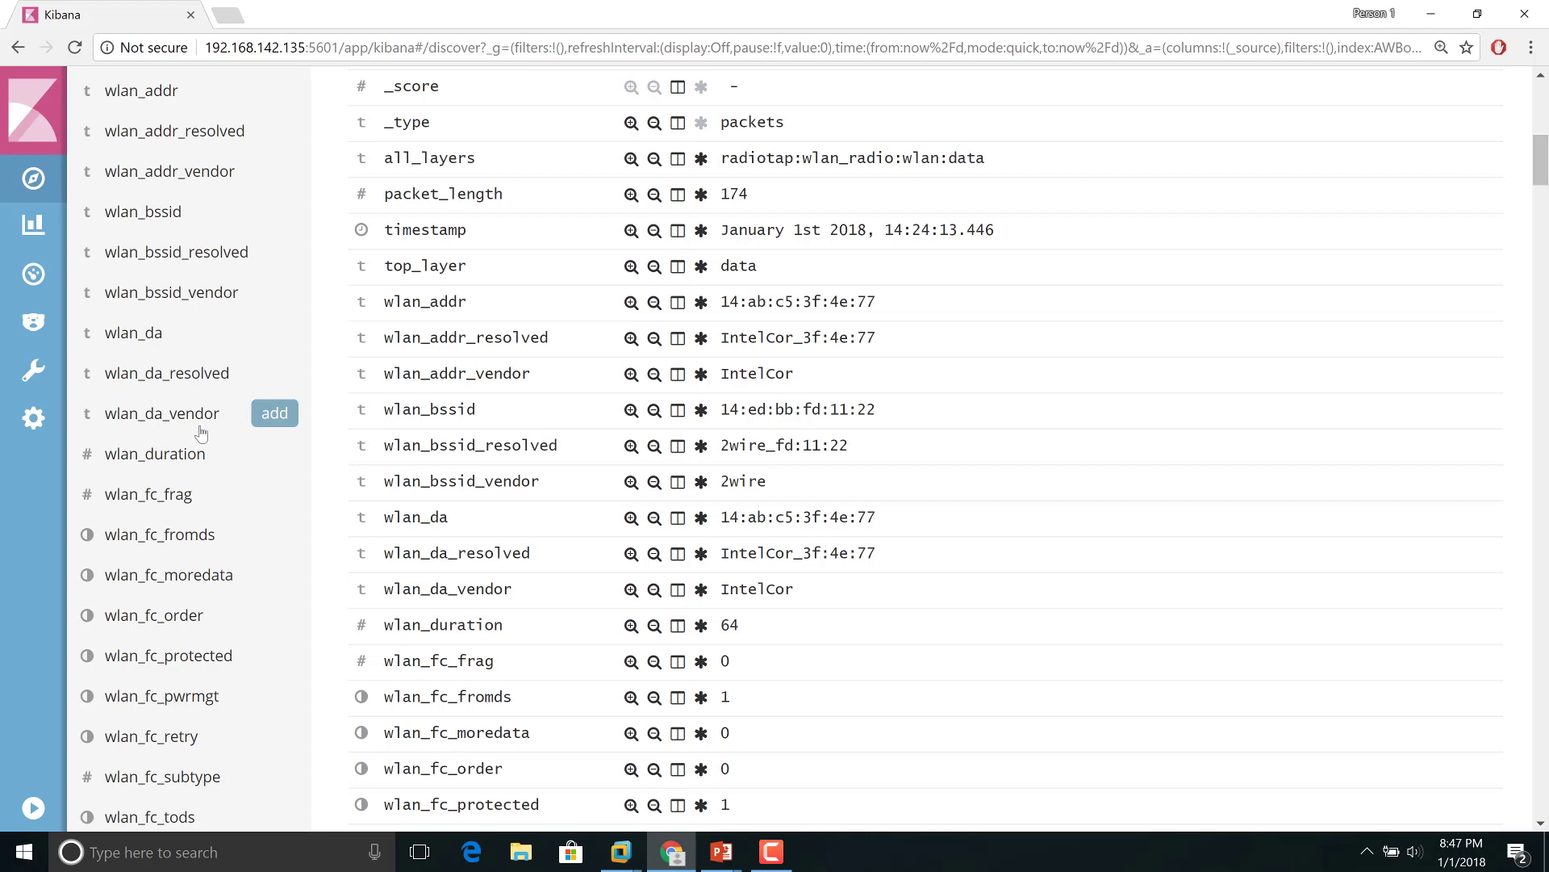
pyautogui.scroll(-6, 201, 433)
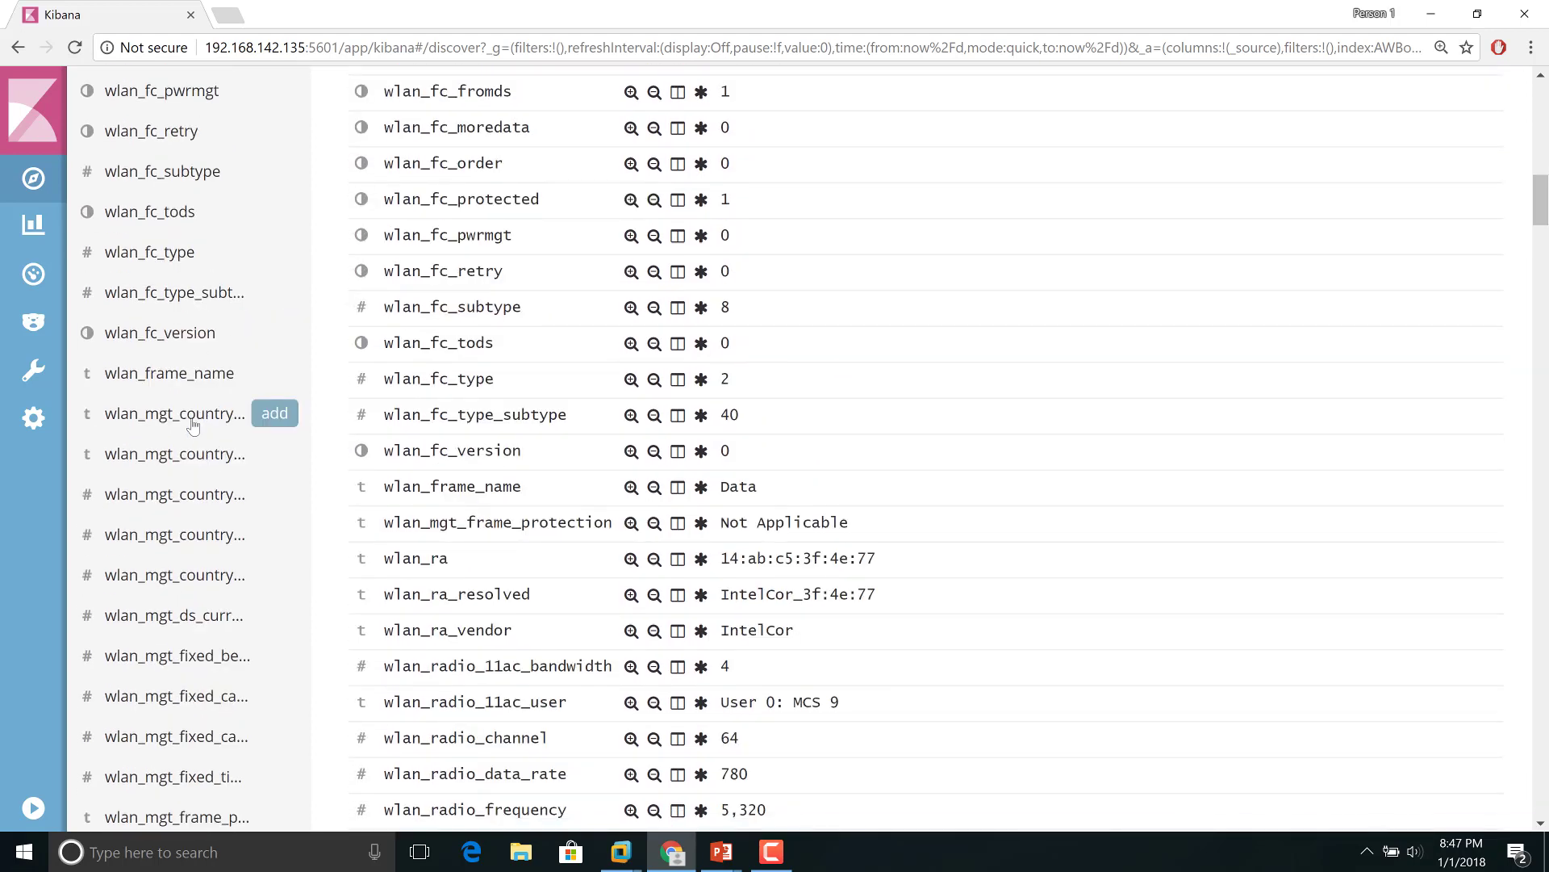
pyautogui.click(176, 378)
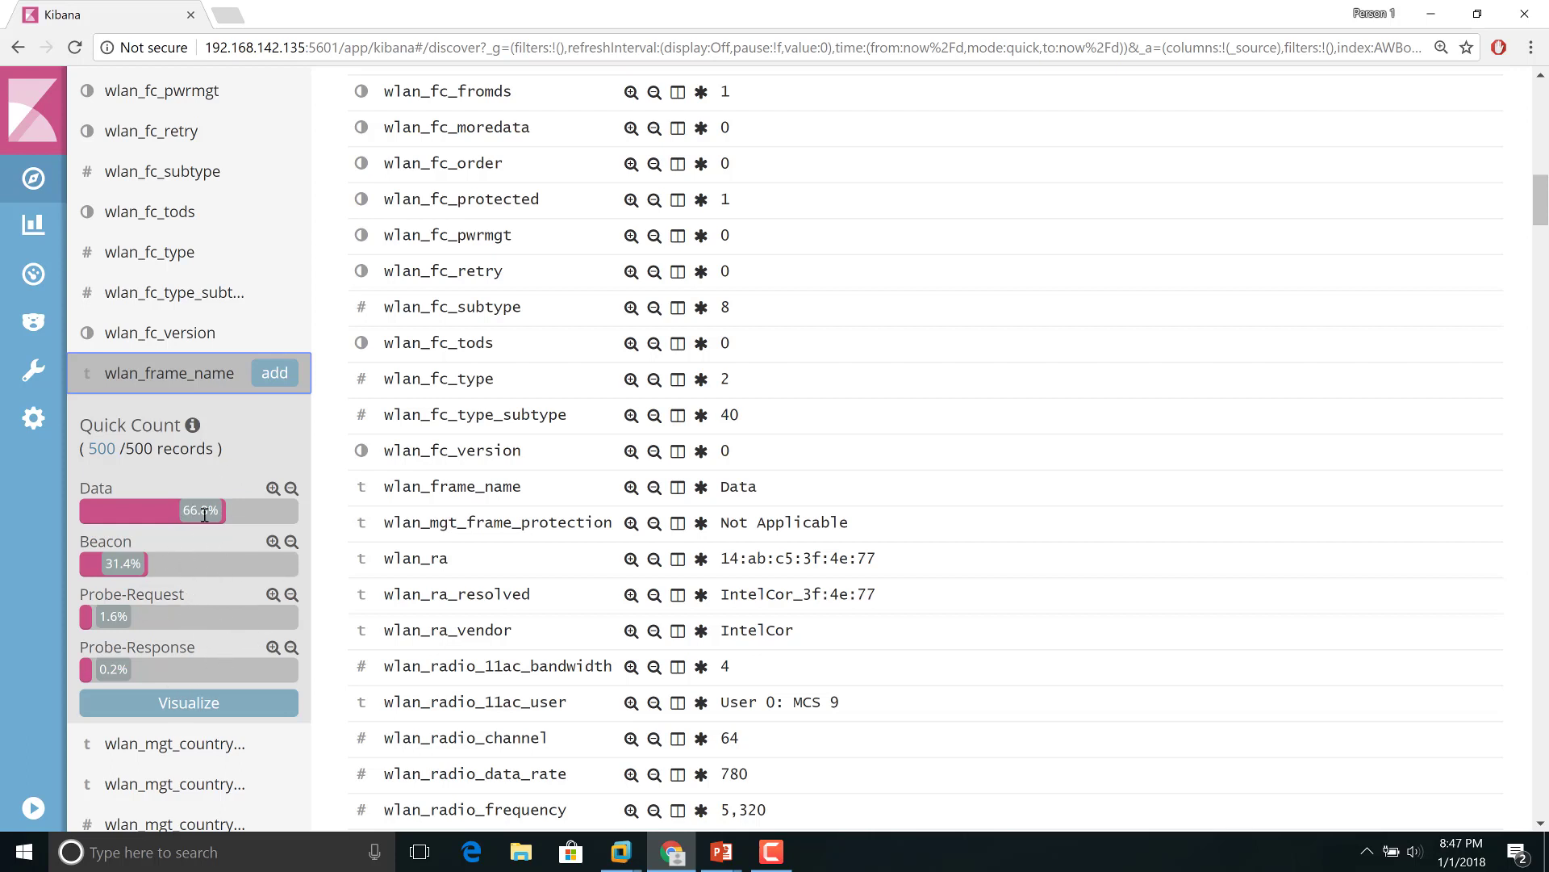
# Step: Visualize the wlan_frame_name values as a bar chart and return to the list of records
pyautogui.moveTo(191, 569)
pyautogui.click(199, 705)
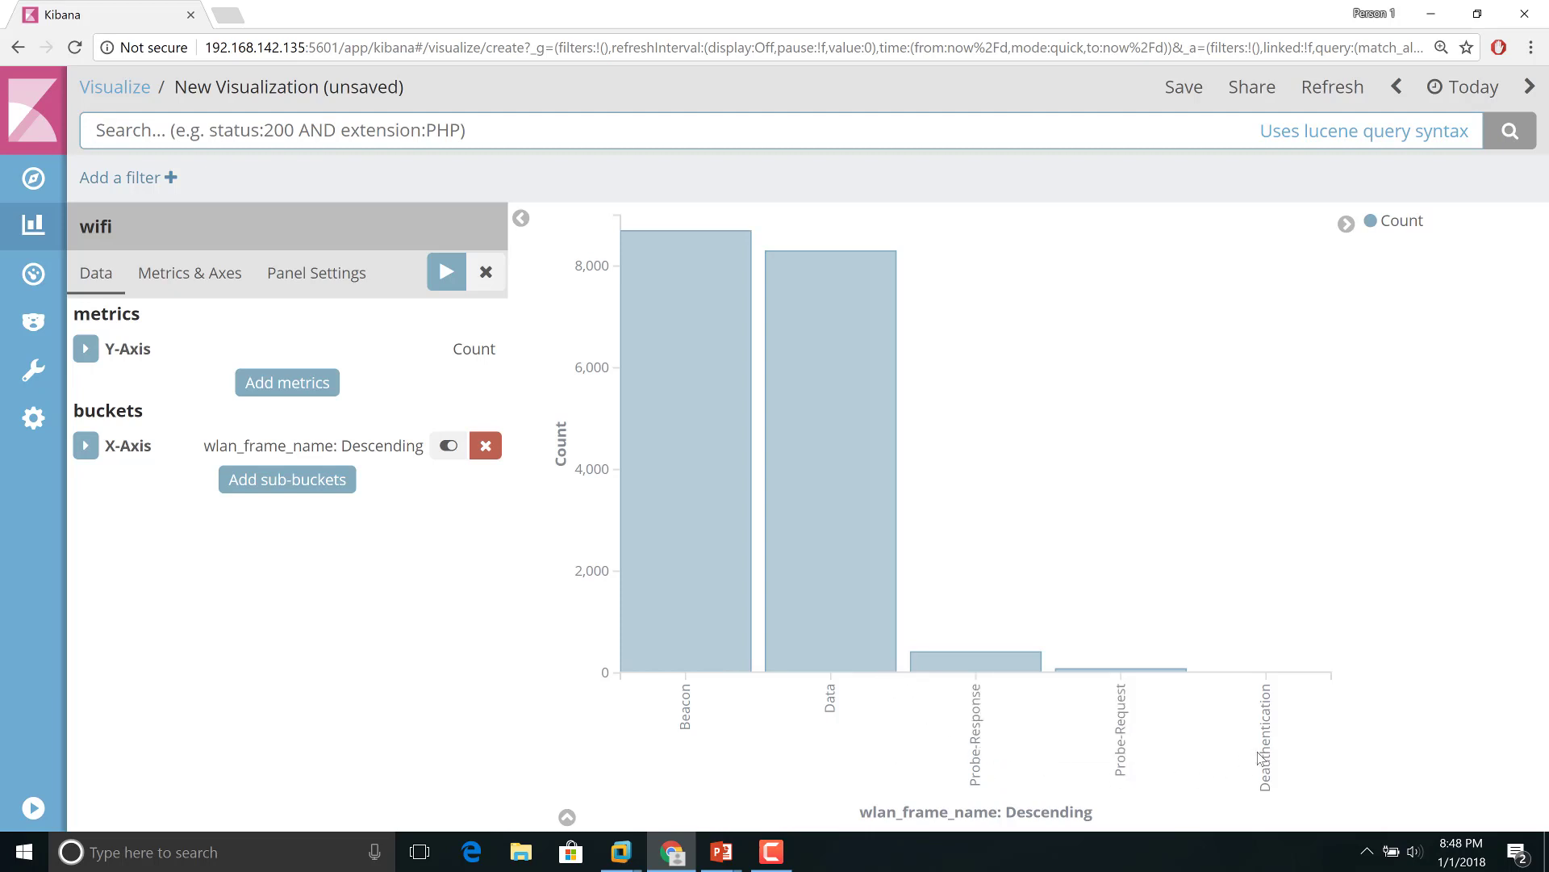
pyautogui.click(16, 48)
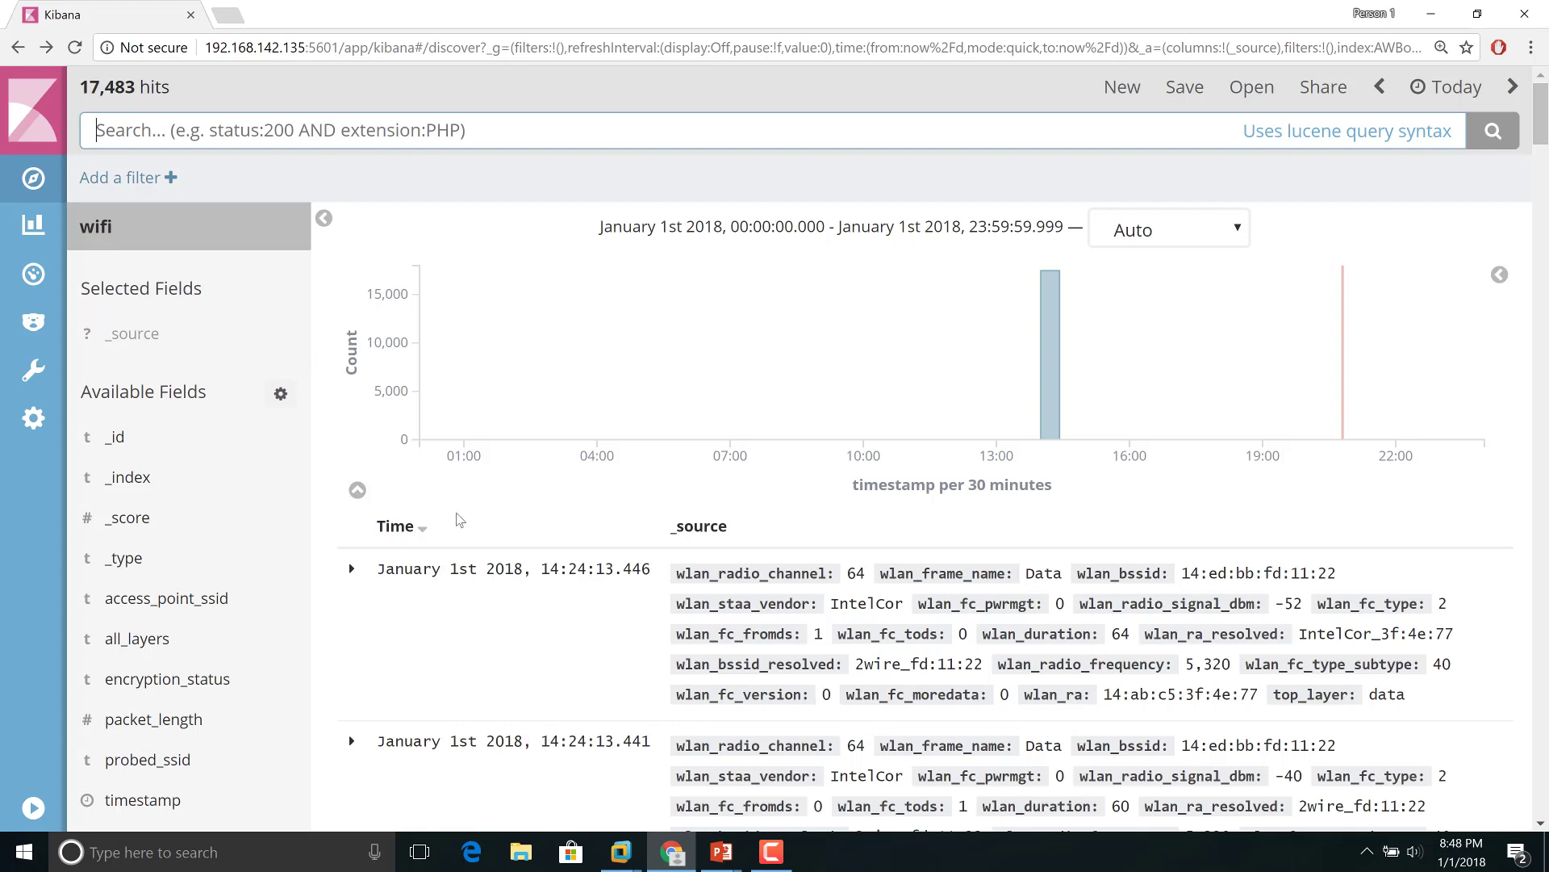
pyautogui.scroll(-5, 459, 520)
pyautogui.scroll(5, 459, 520)
# Step: Add a filter where wlan_frame_name is Deauthentication, labelled "Deauth Frames"
pyautogui.click(137, 179)
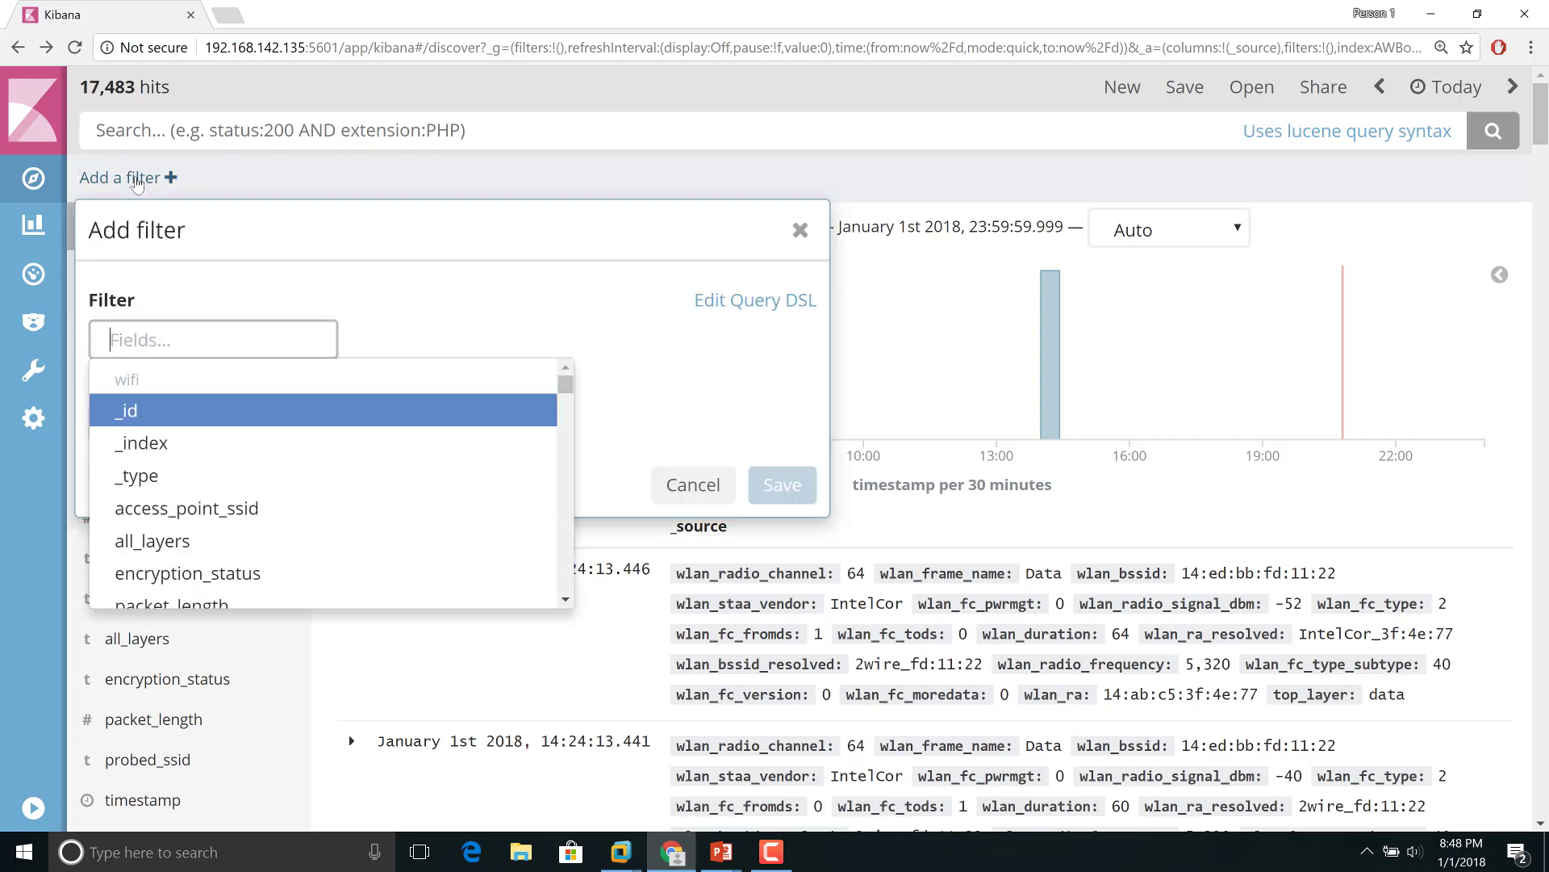
pyautogui.write('wlan_frame')
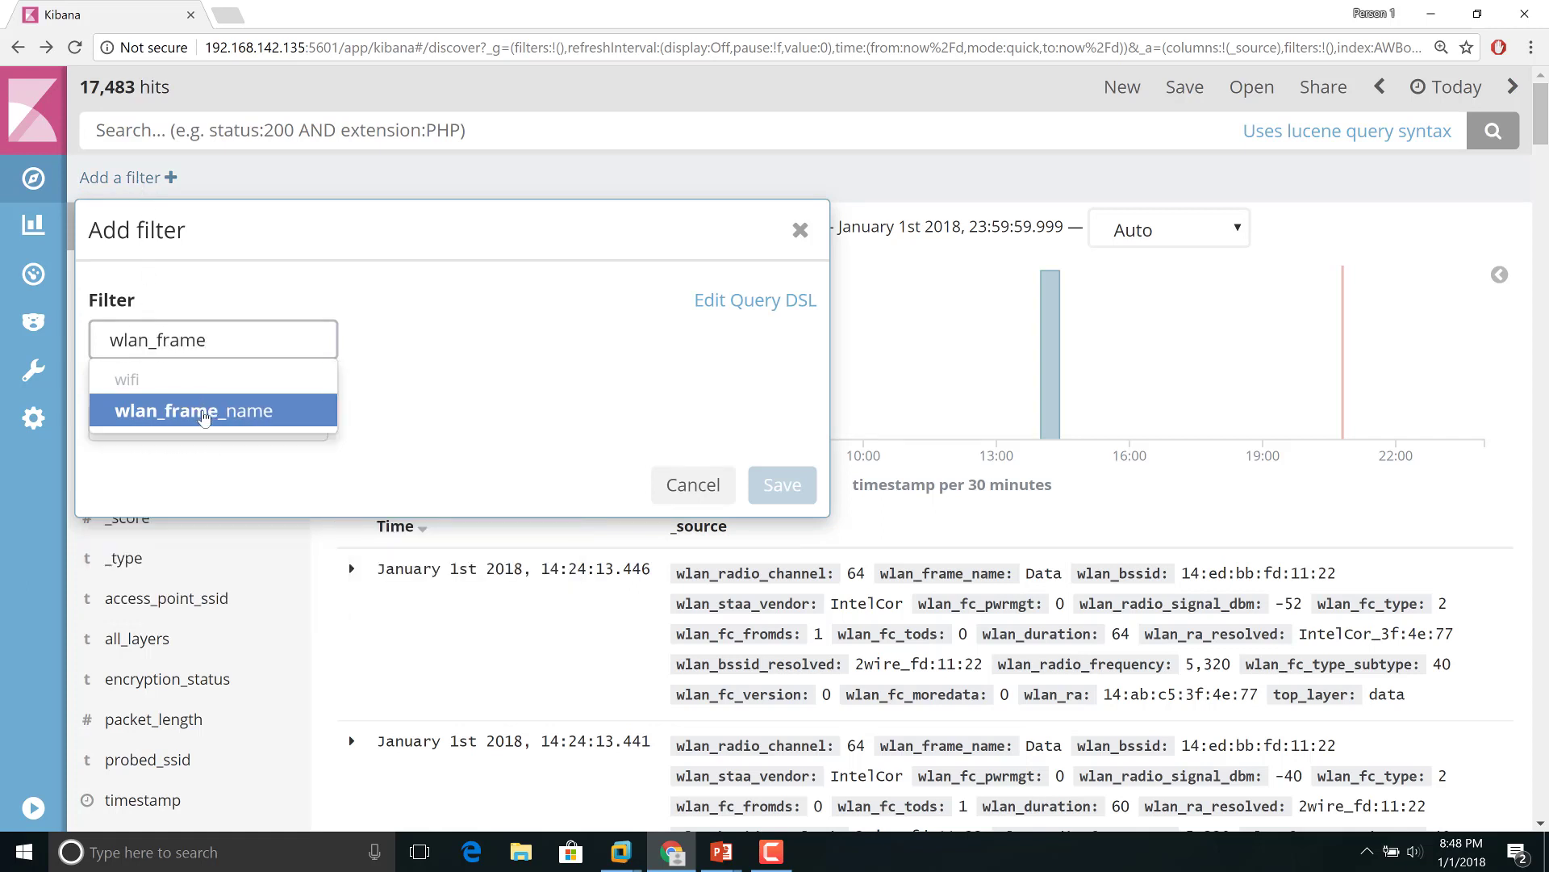
pyautogui.click(203, 413)
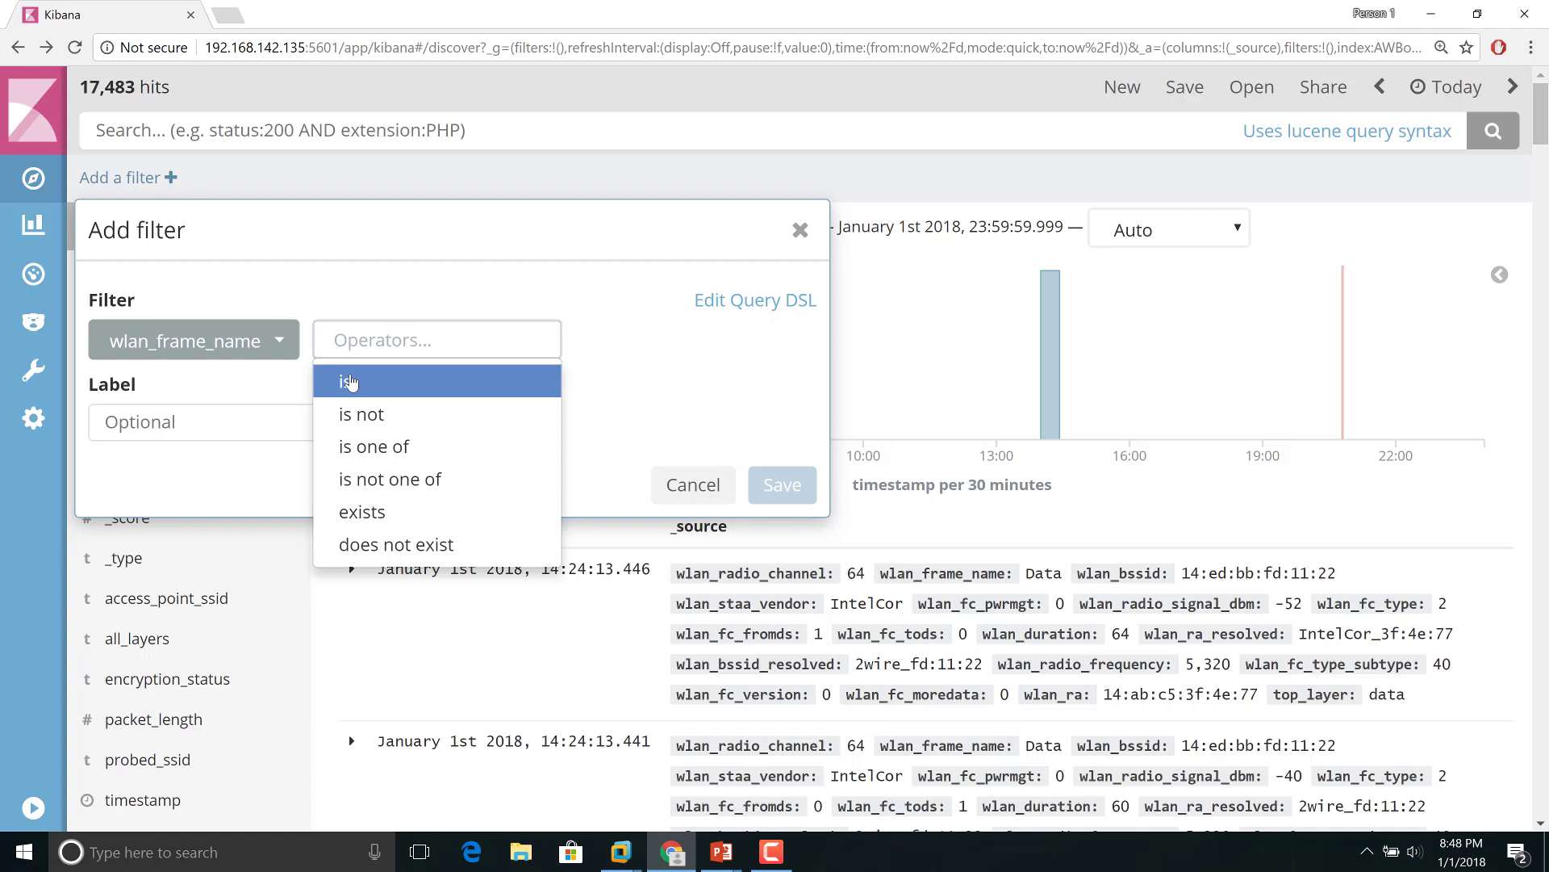
pyautogui.click(350, 382)
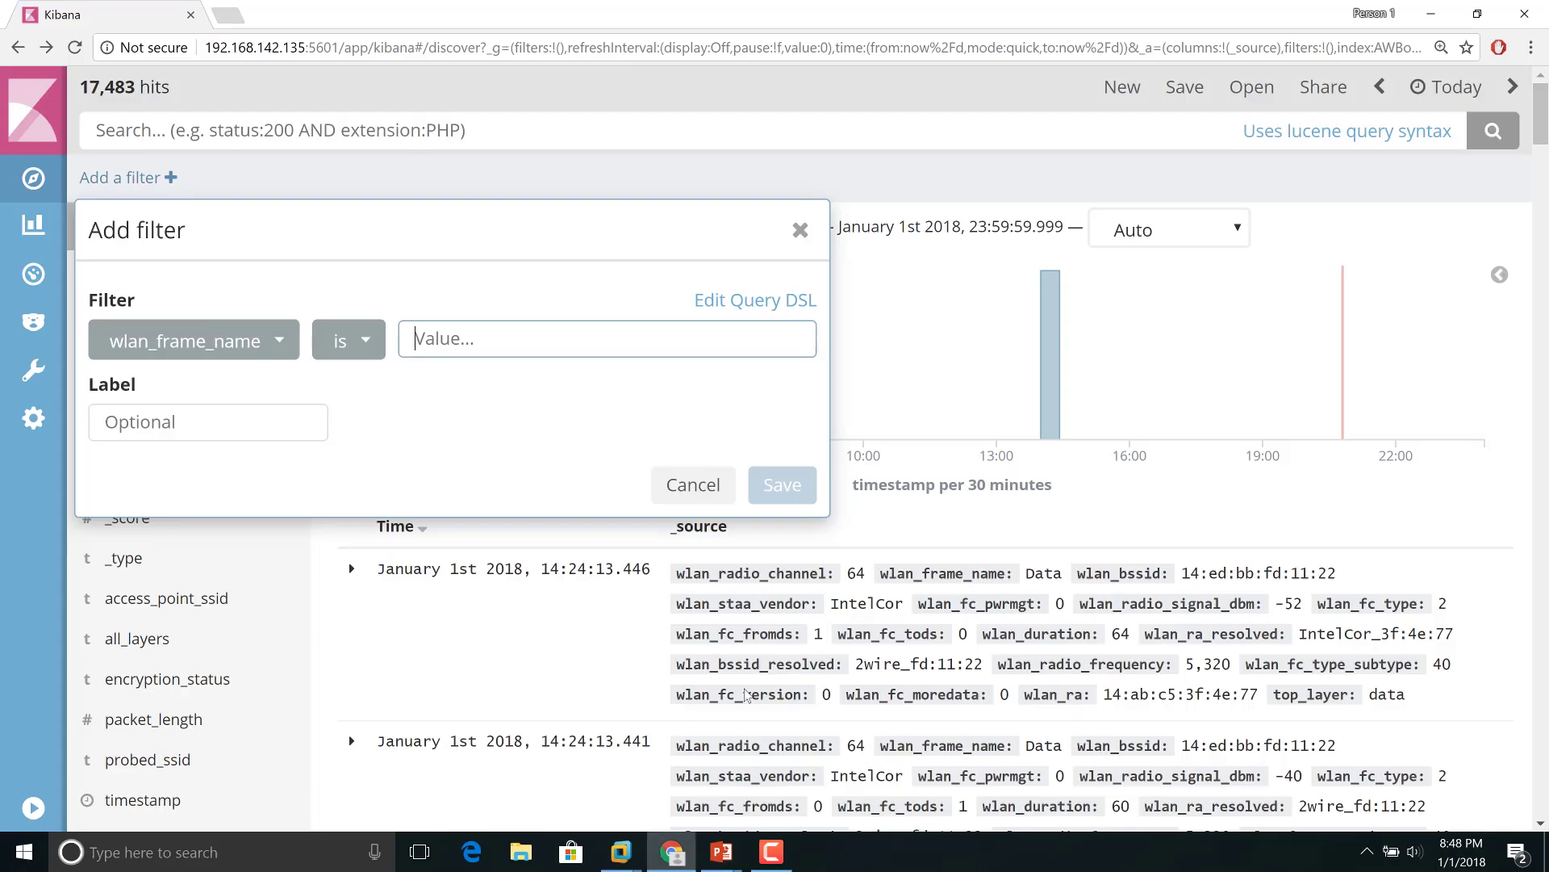
pyautogui.write('Deauthe')
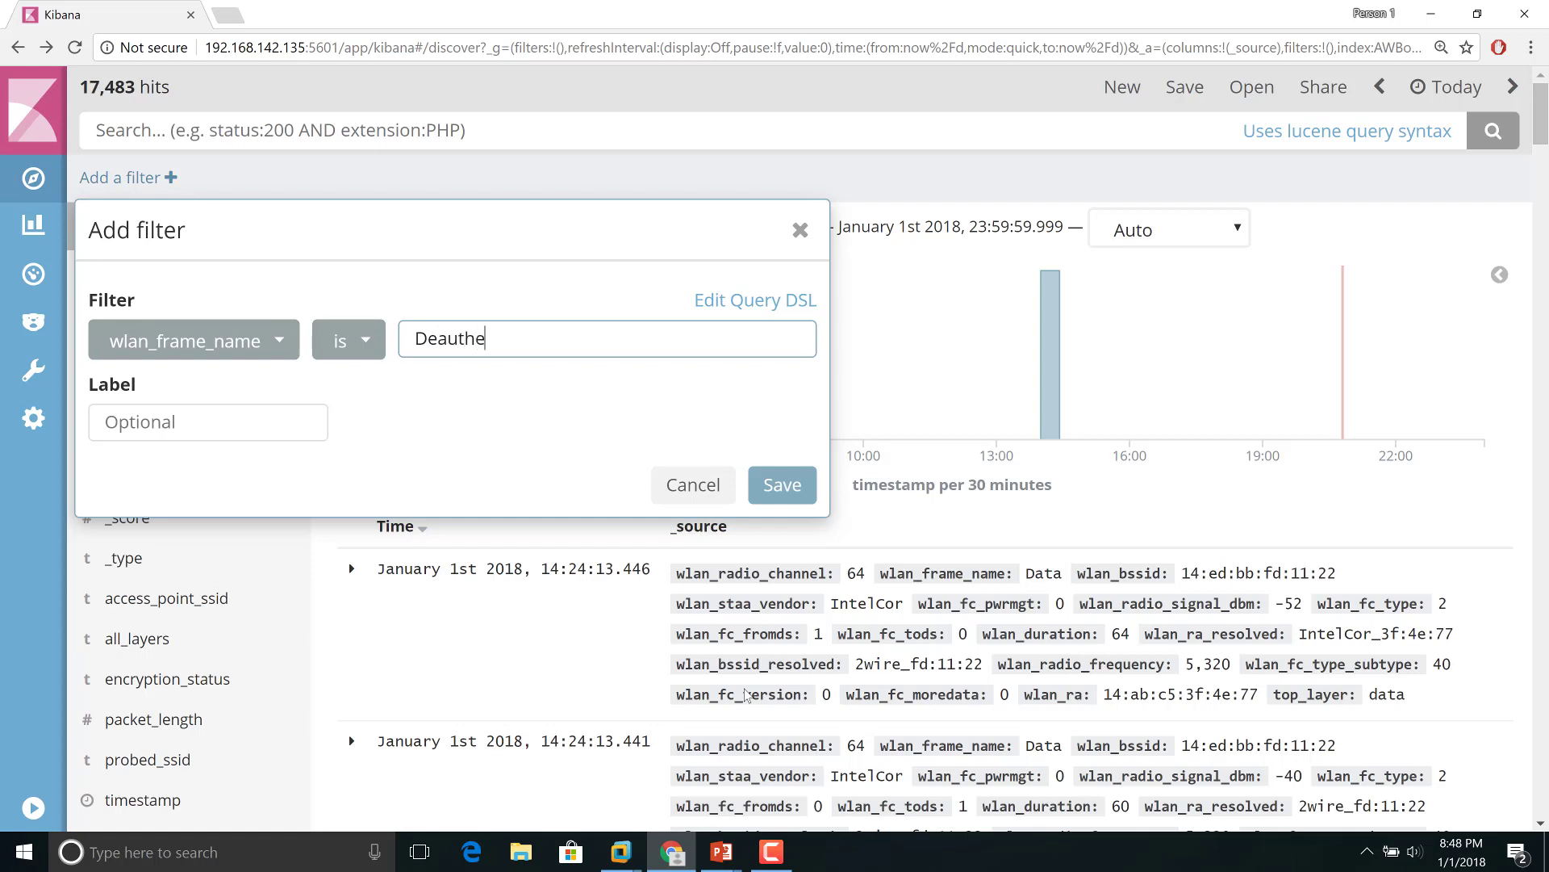
pyautogui.write('ntication')
pyautogui.click(218, 410)
pyautogui.write('Dea')
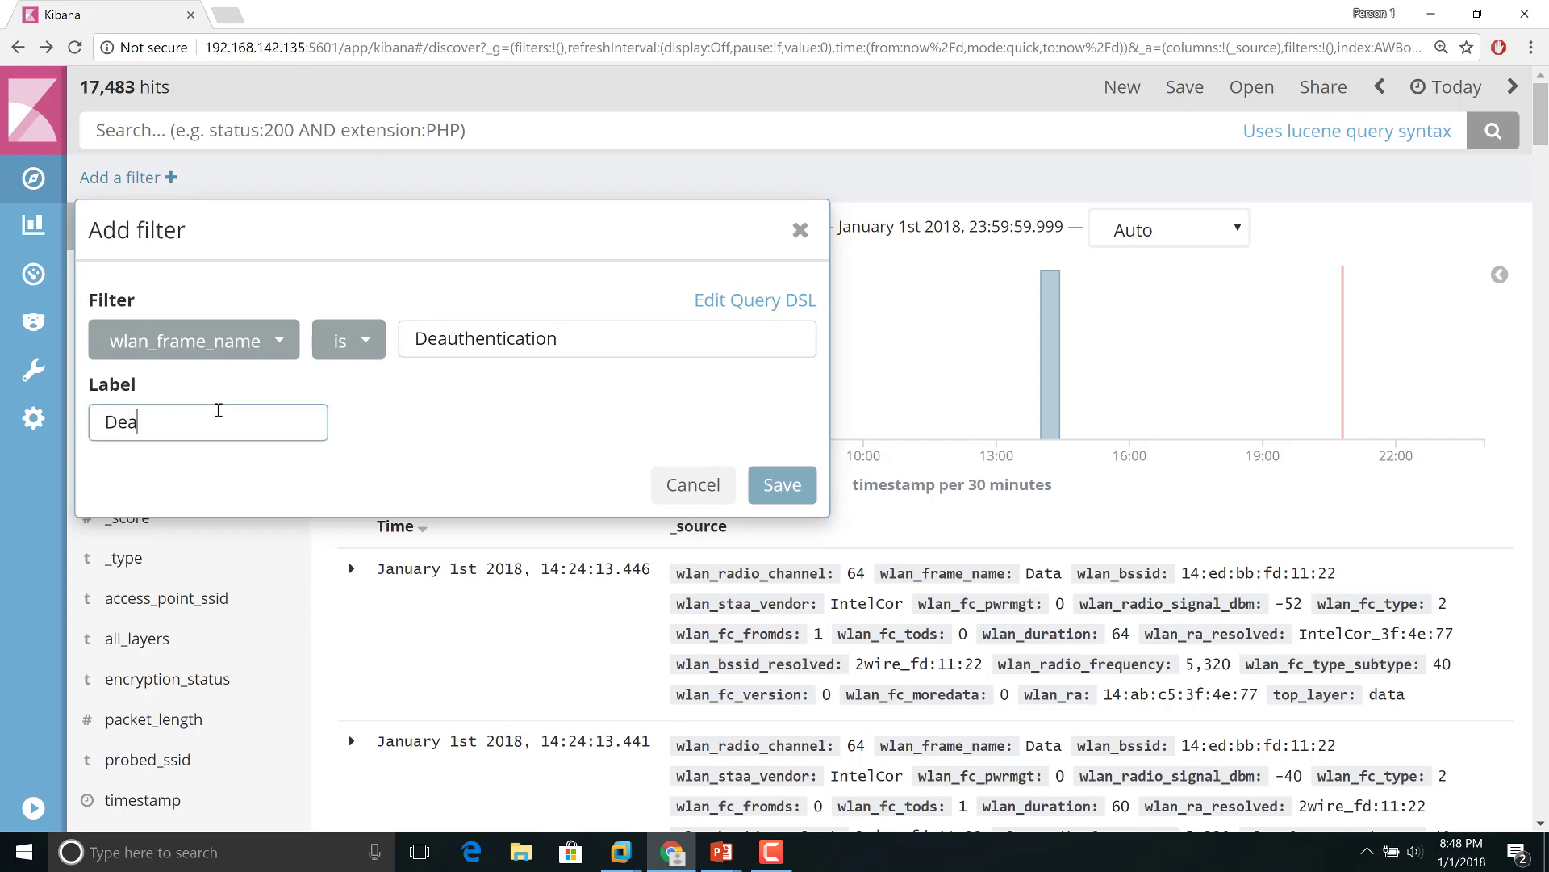
pyautogui.write('uth Frames')
pyautogui.click(781, 483)
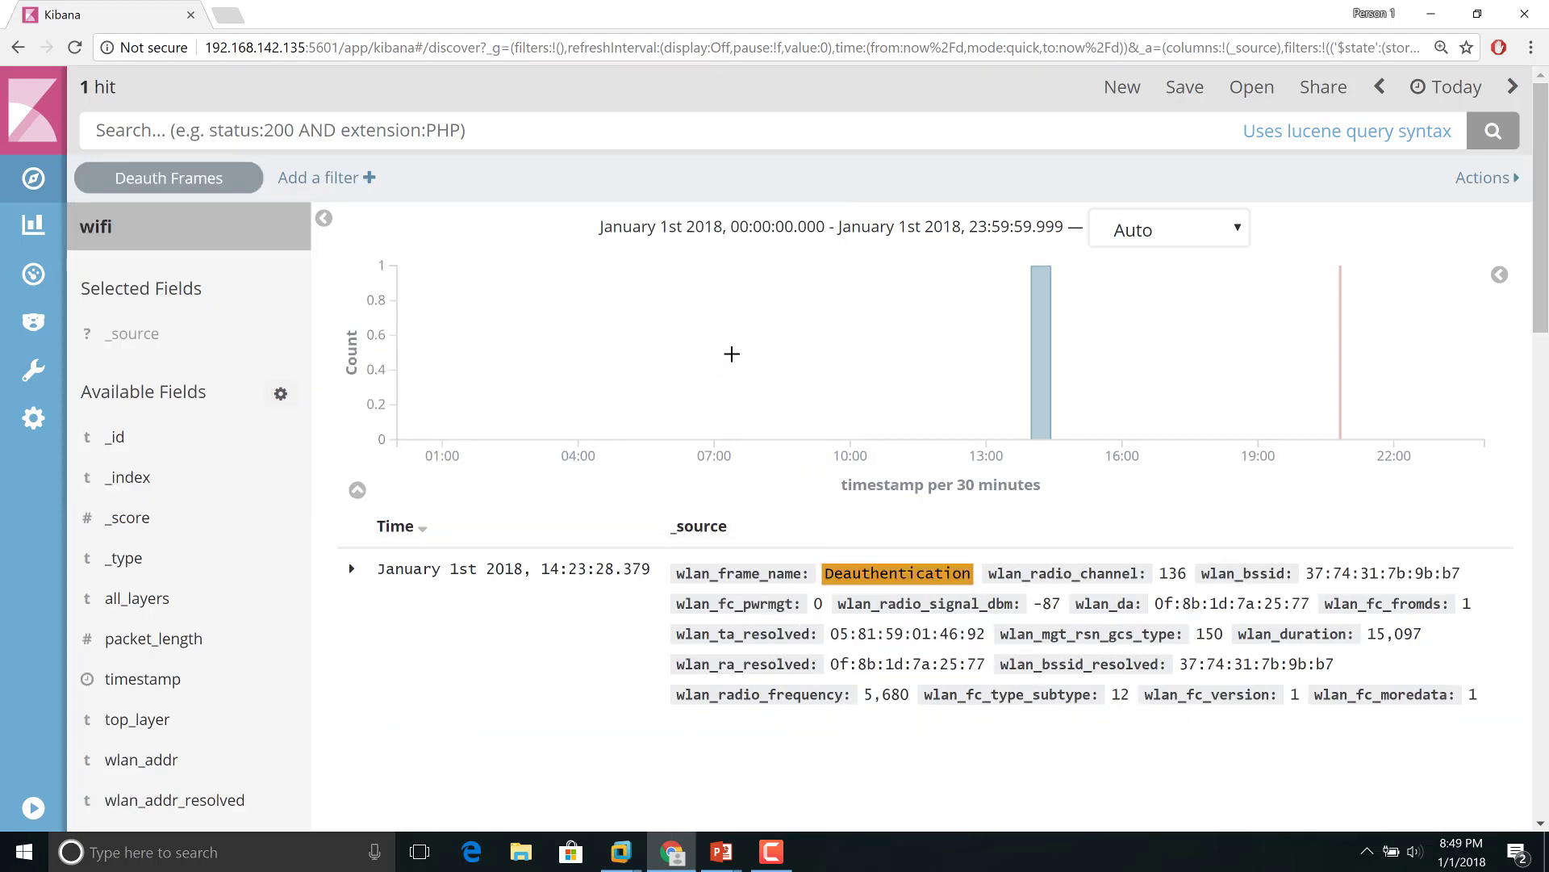
# Step: Review the filtered deauthentication results and remove the Deauth Frames filter
pyautogui.scroll(-4, 730, 357)
pyautogui.scroll(4, 733, 354)
pyautogui.moveTo(158, 181)
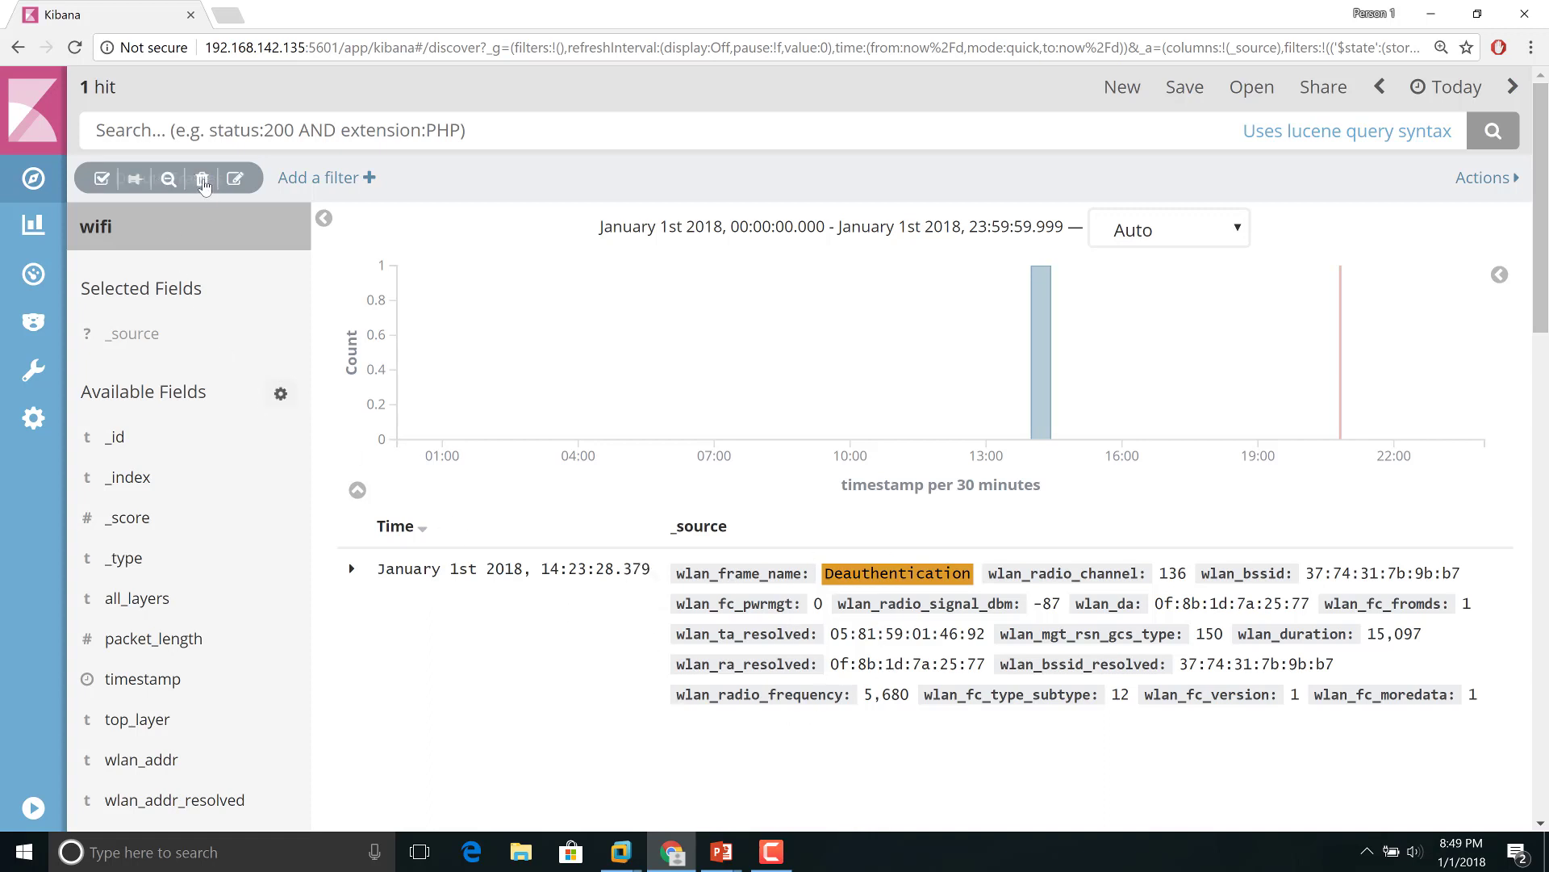
pyautogui.click(202, 182)
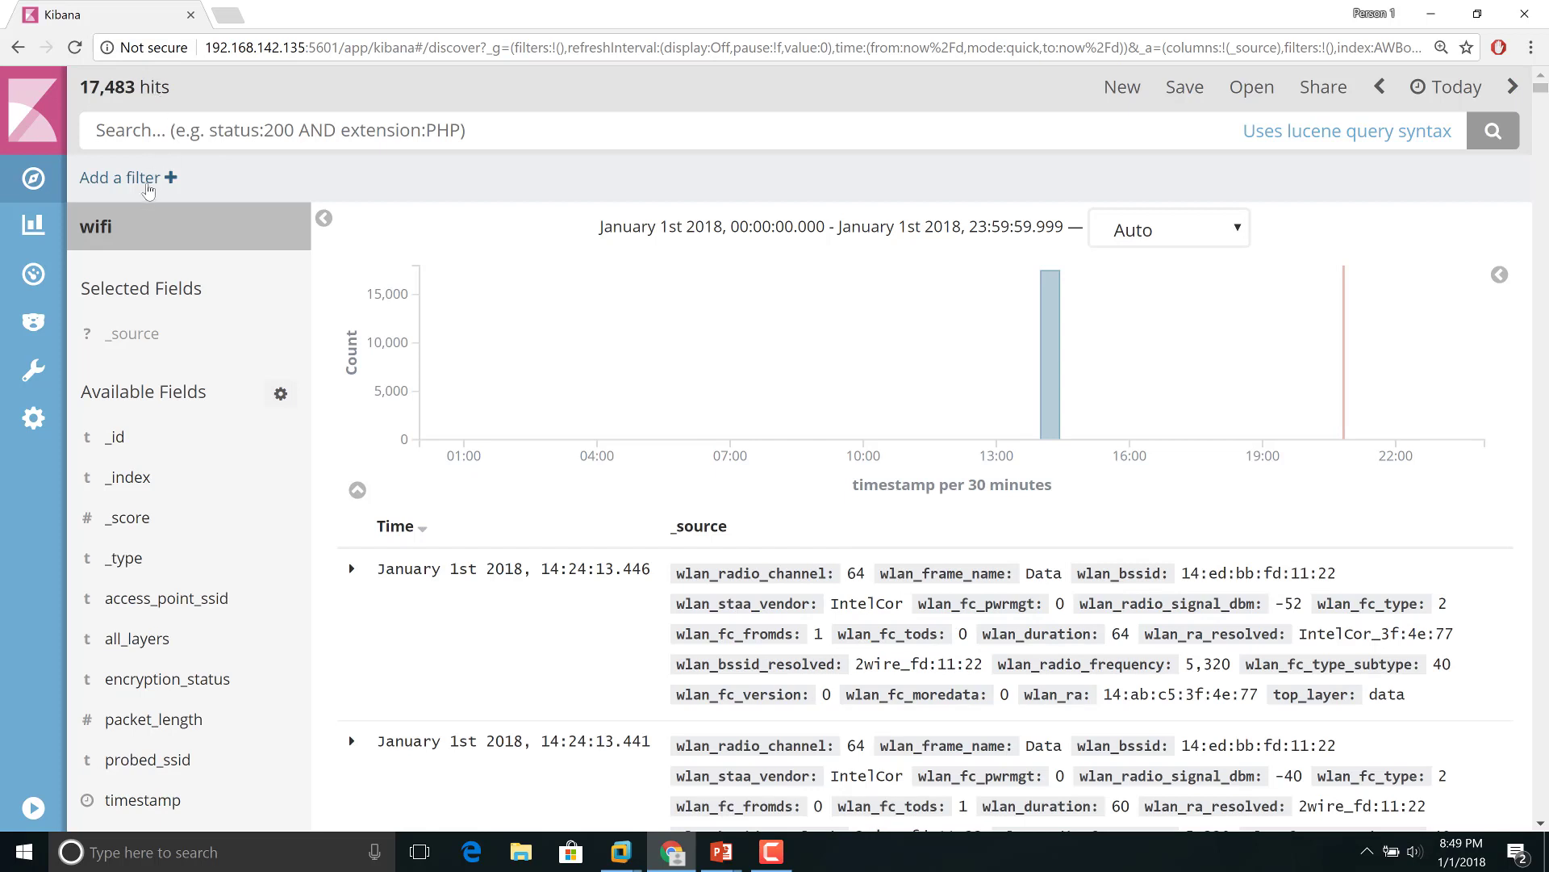
# Step: Add an unlabelled filter where wlan_frame_name is Probe-Response
pyautogui.click(148, 184)
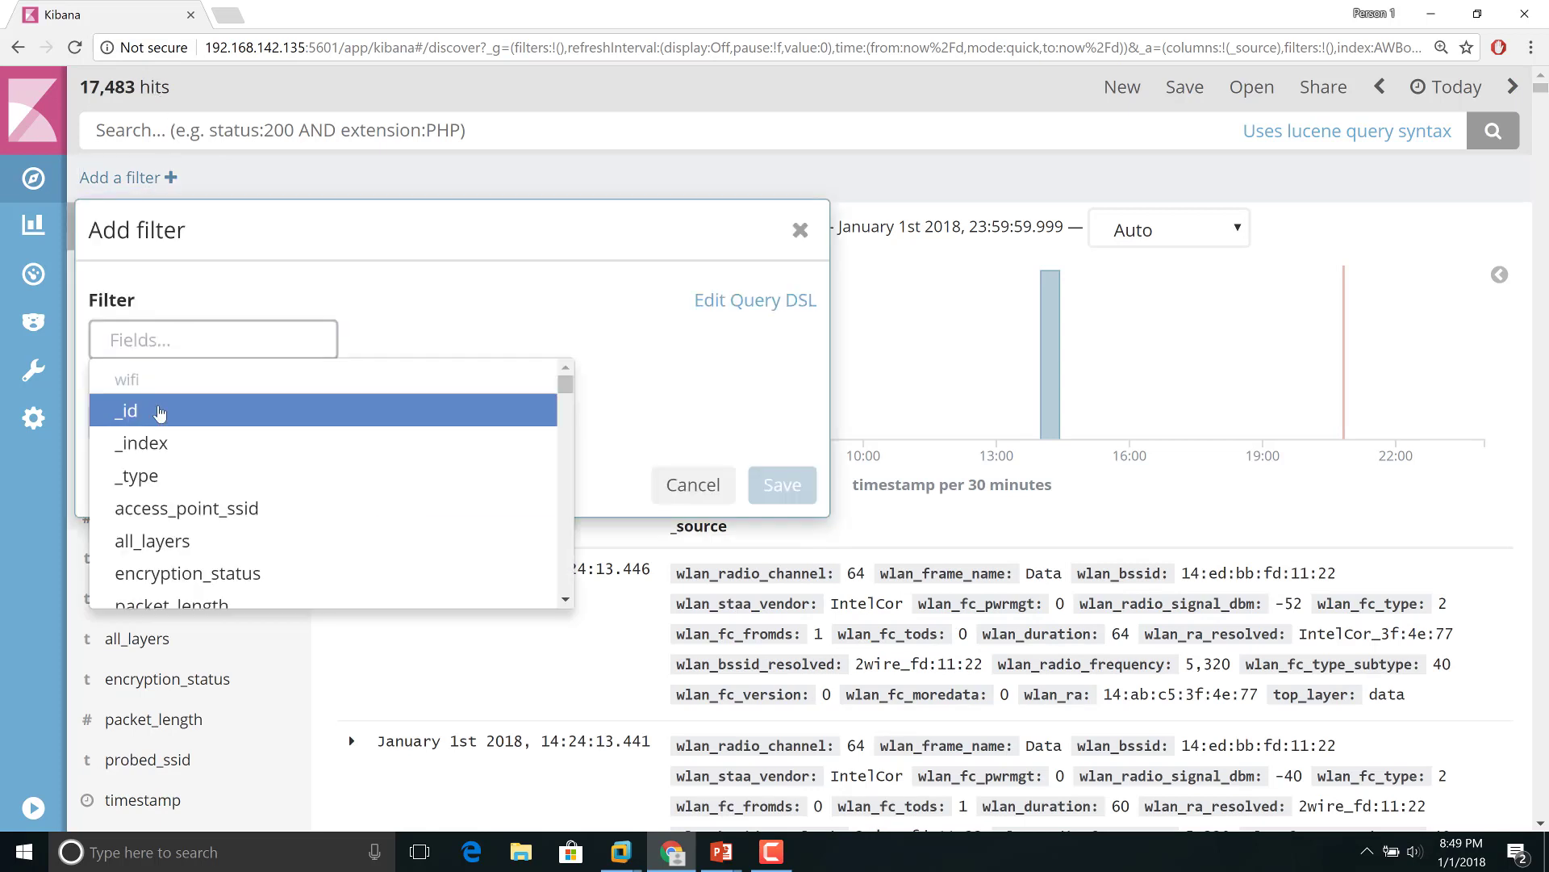
pyautogui.write('fram')
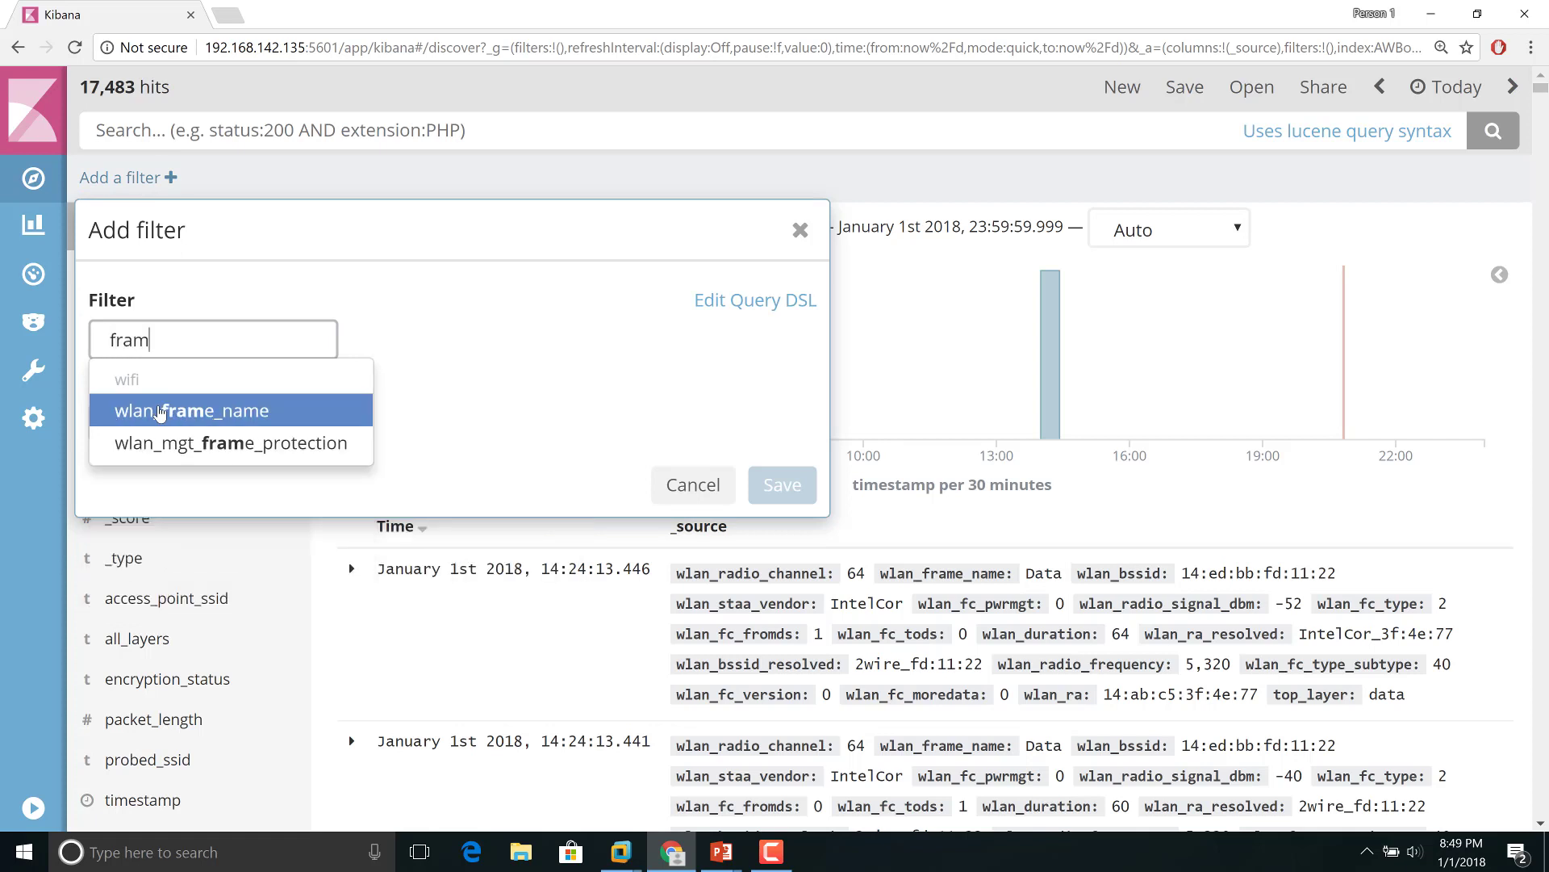
pyautogui.click(160, 411)
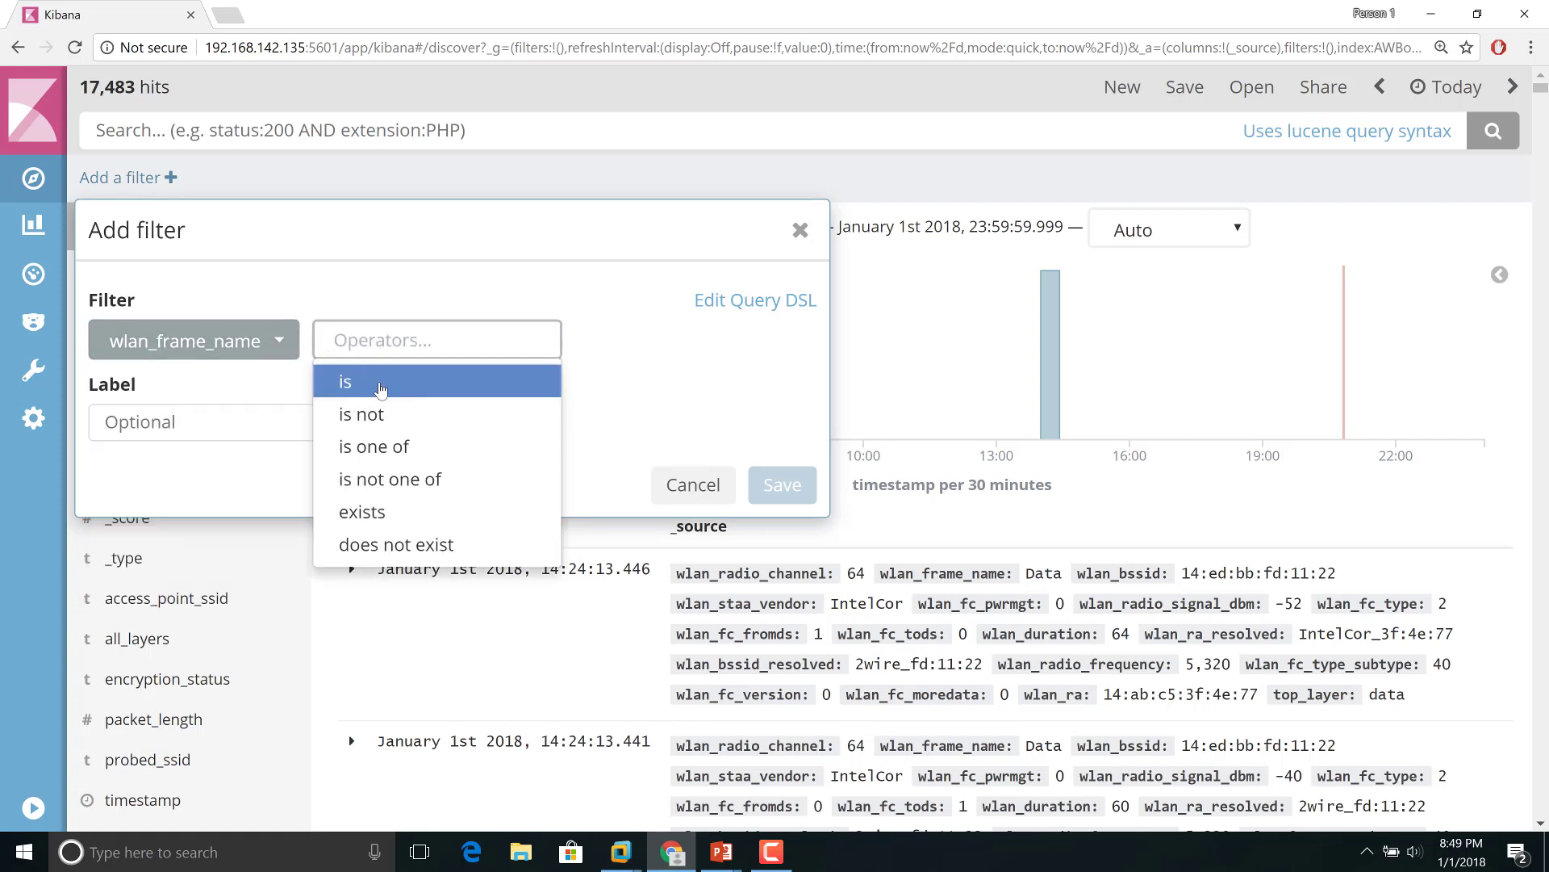
pyautogui.click(381, 389)
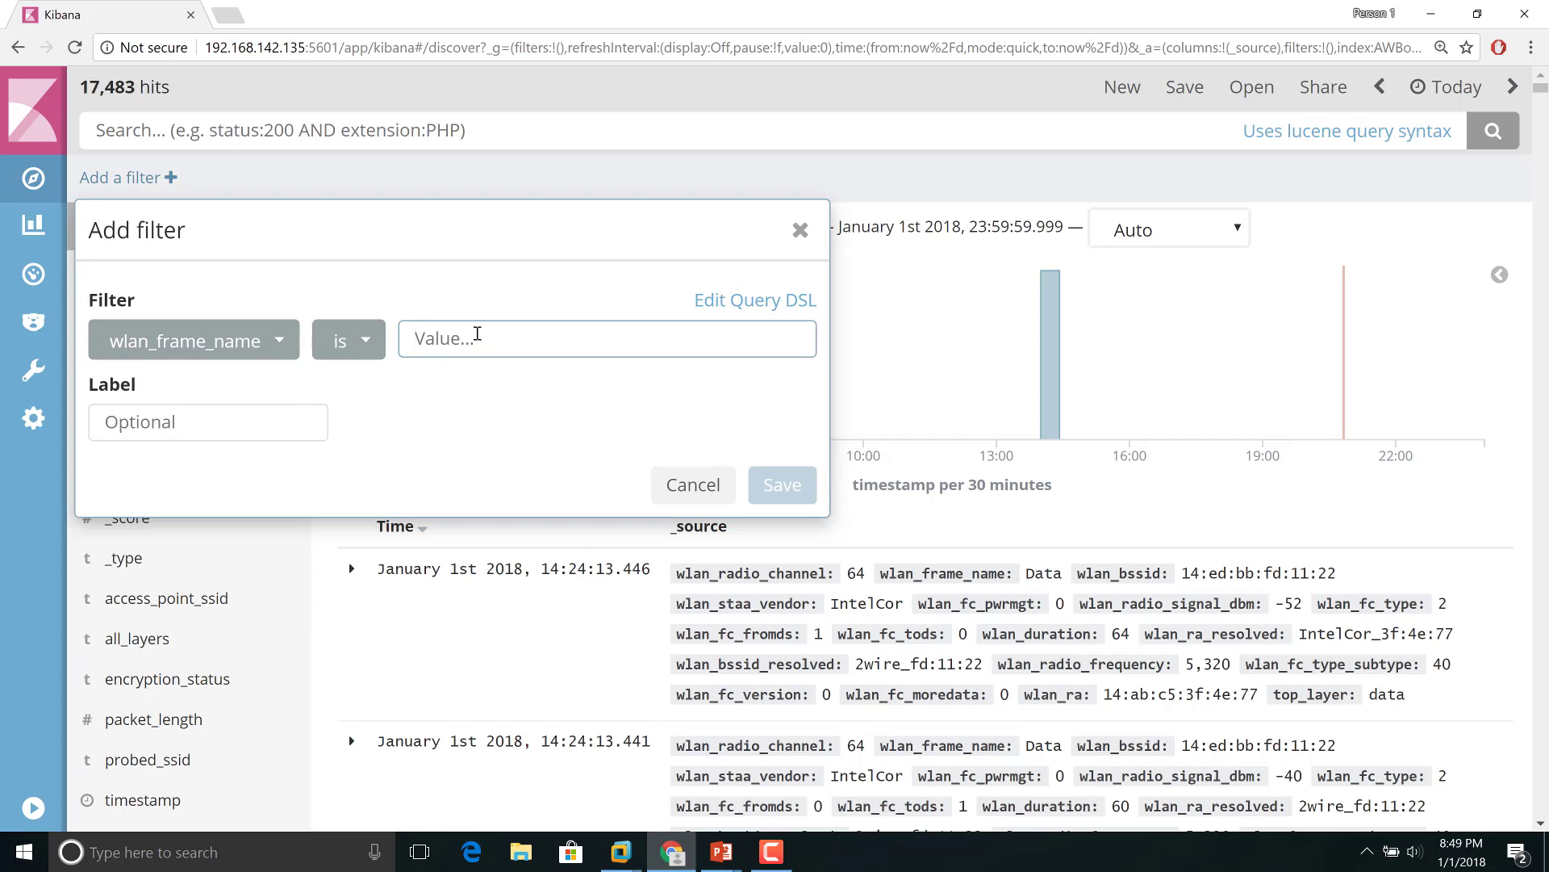
pyautogui.write('Probe')
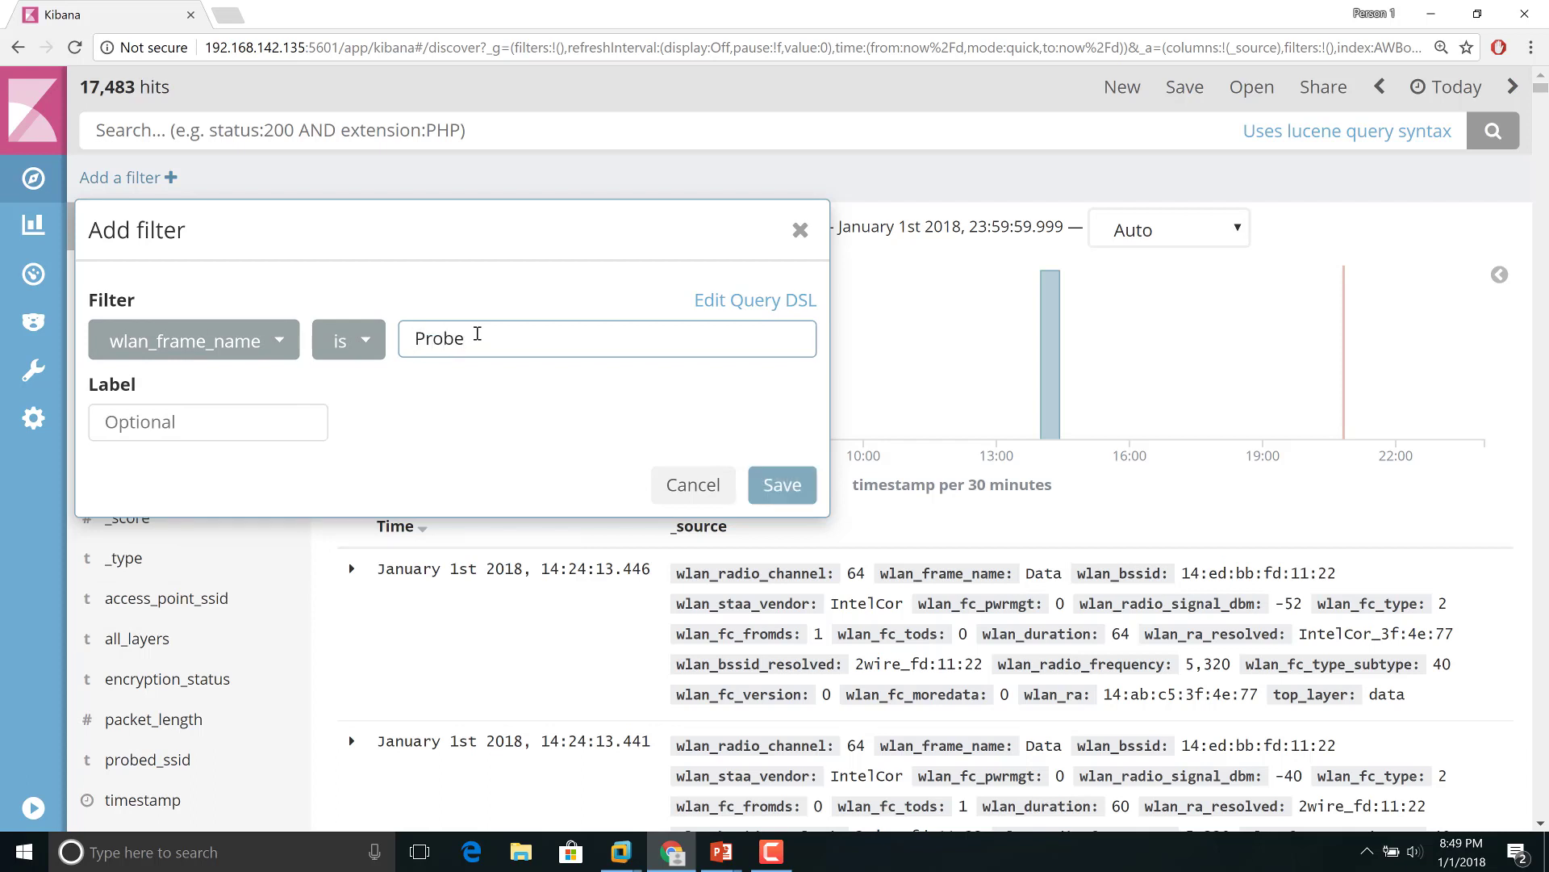
pyautogui.write('-Response')
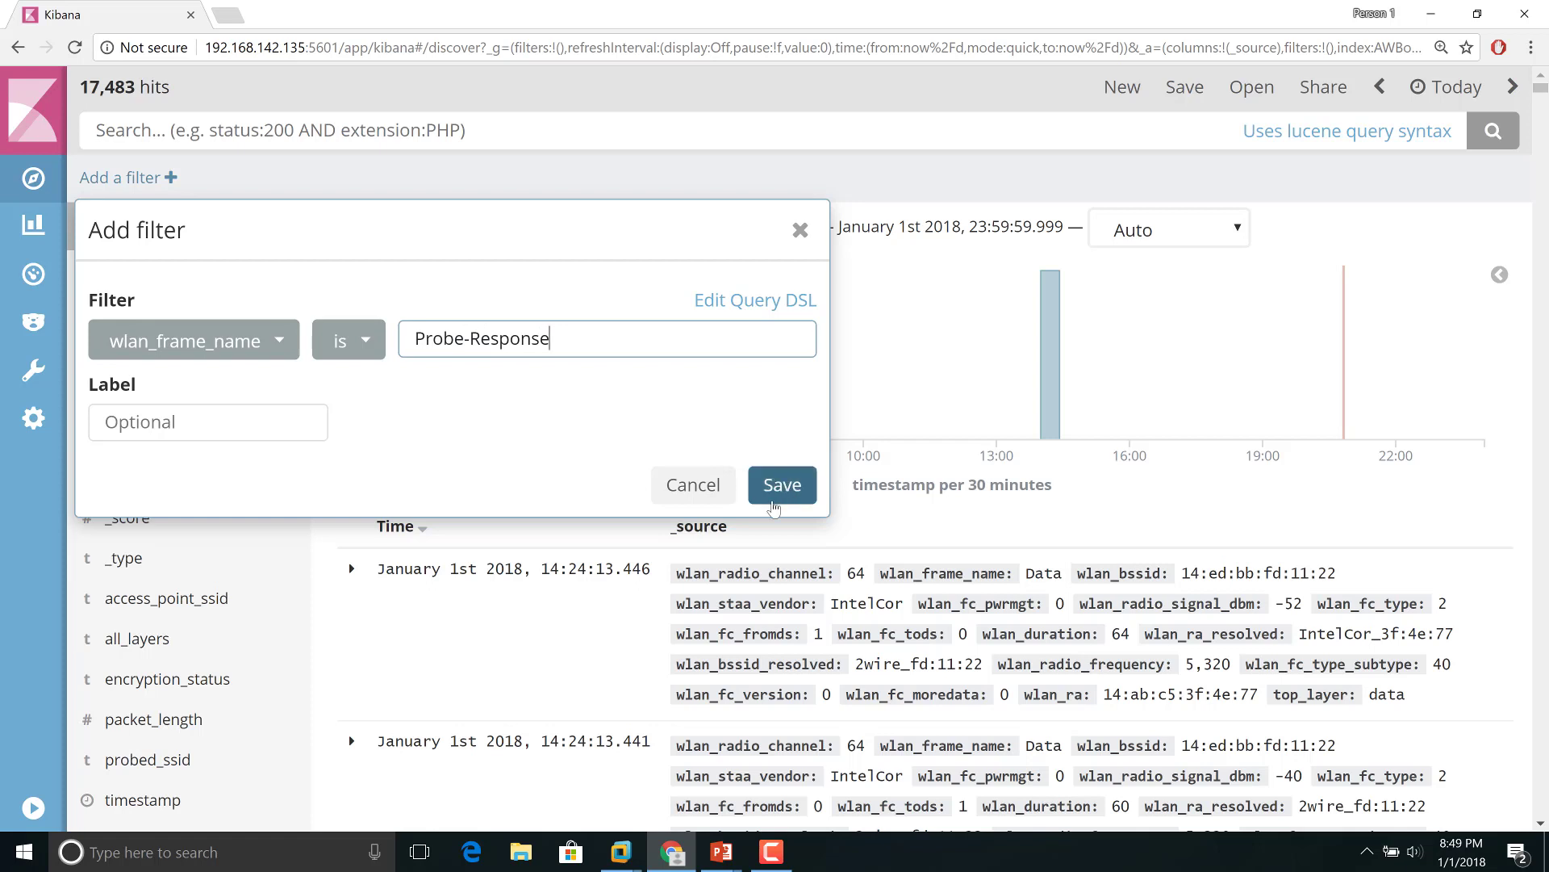
pyautogui.click(812, 496)
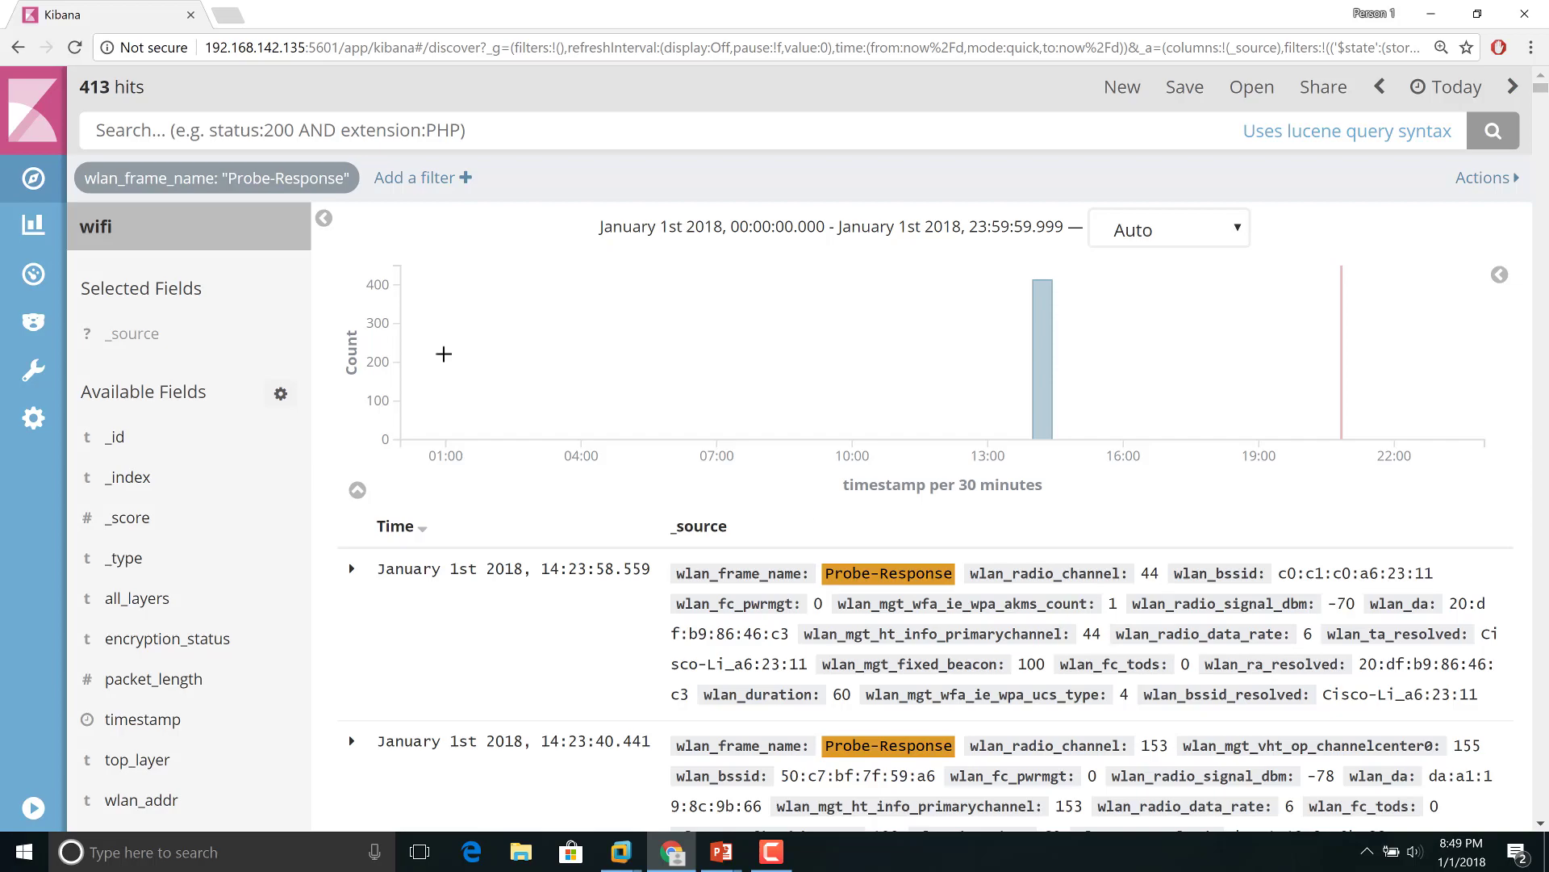
# Step: Look through the Probe-Response records and remove the wlan_frame_name filter
pyautogui.scroll(-1, 772, 571)
pyautogui.scroll(-4, 773, 573)
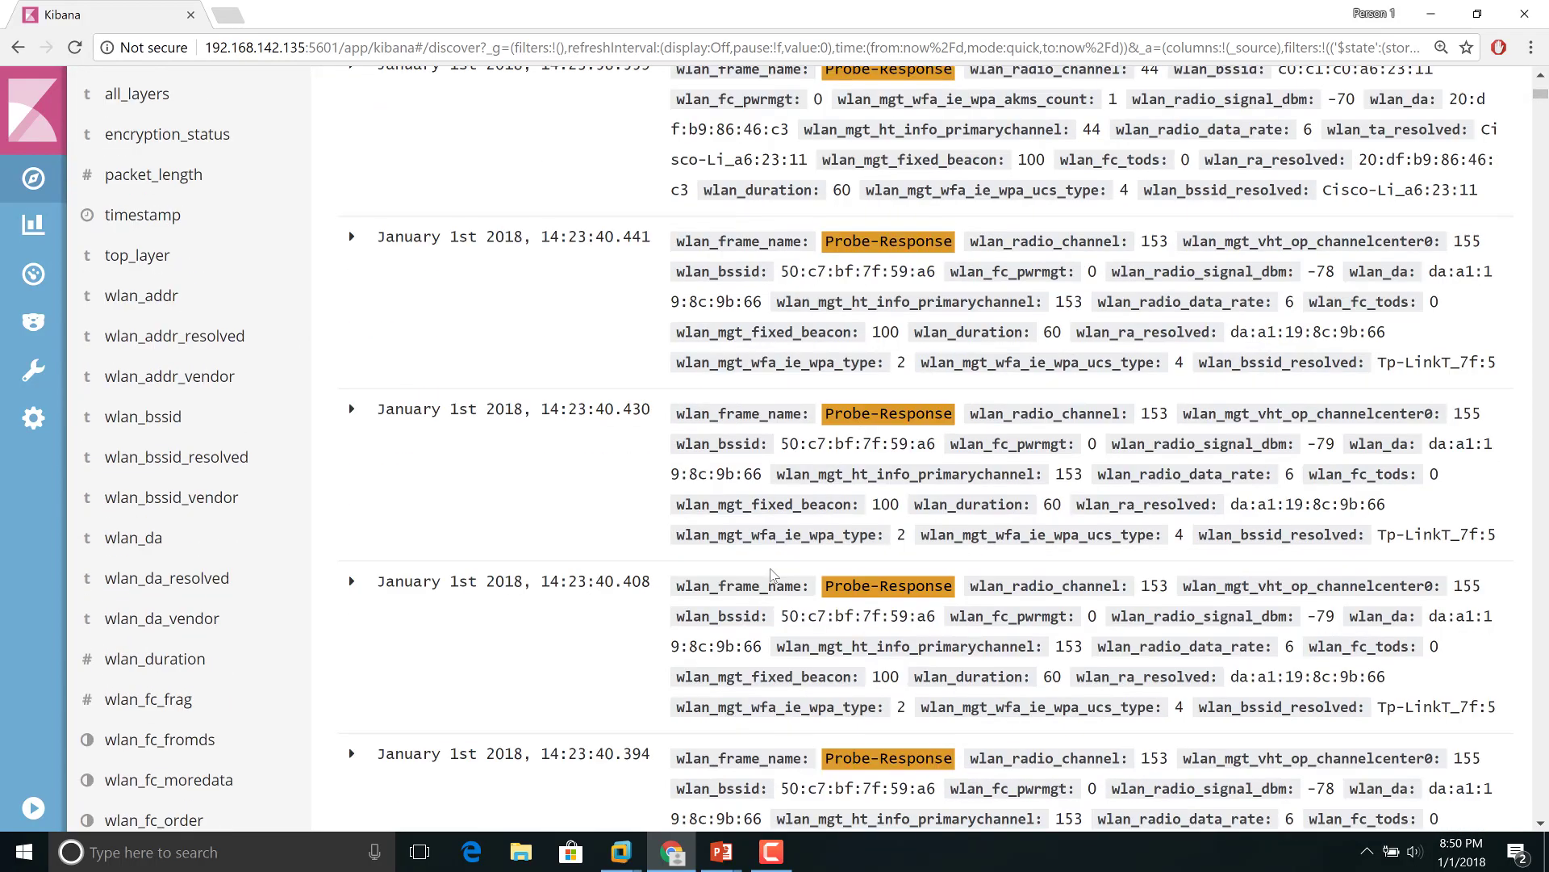
pyautogui.scroll(5, 772, 573)
pyautogui.scroll(-5, 772, 572)
pyautogui.scroll(5, 772, 569)
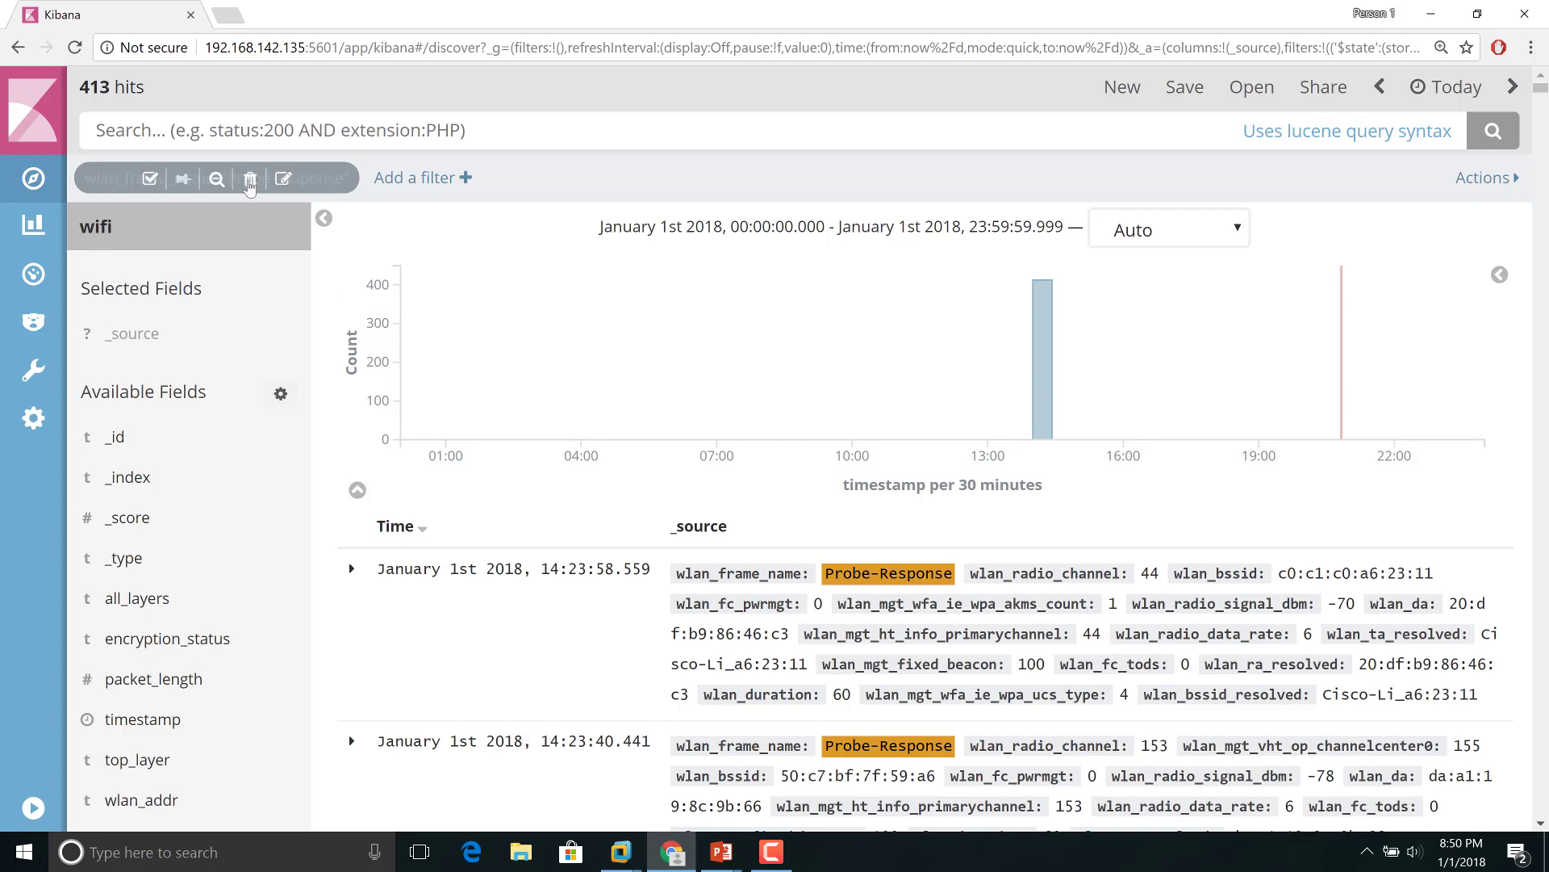
pyautogui.click(249, 180)
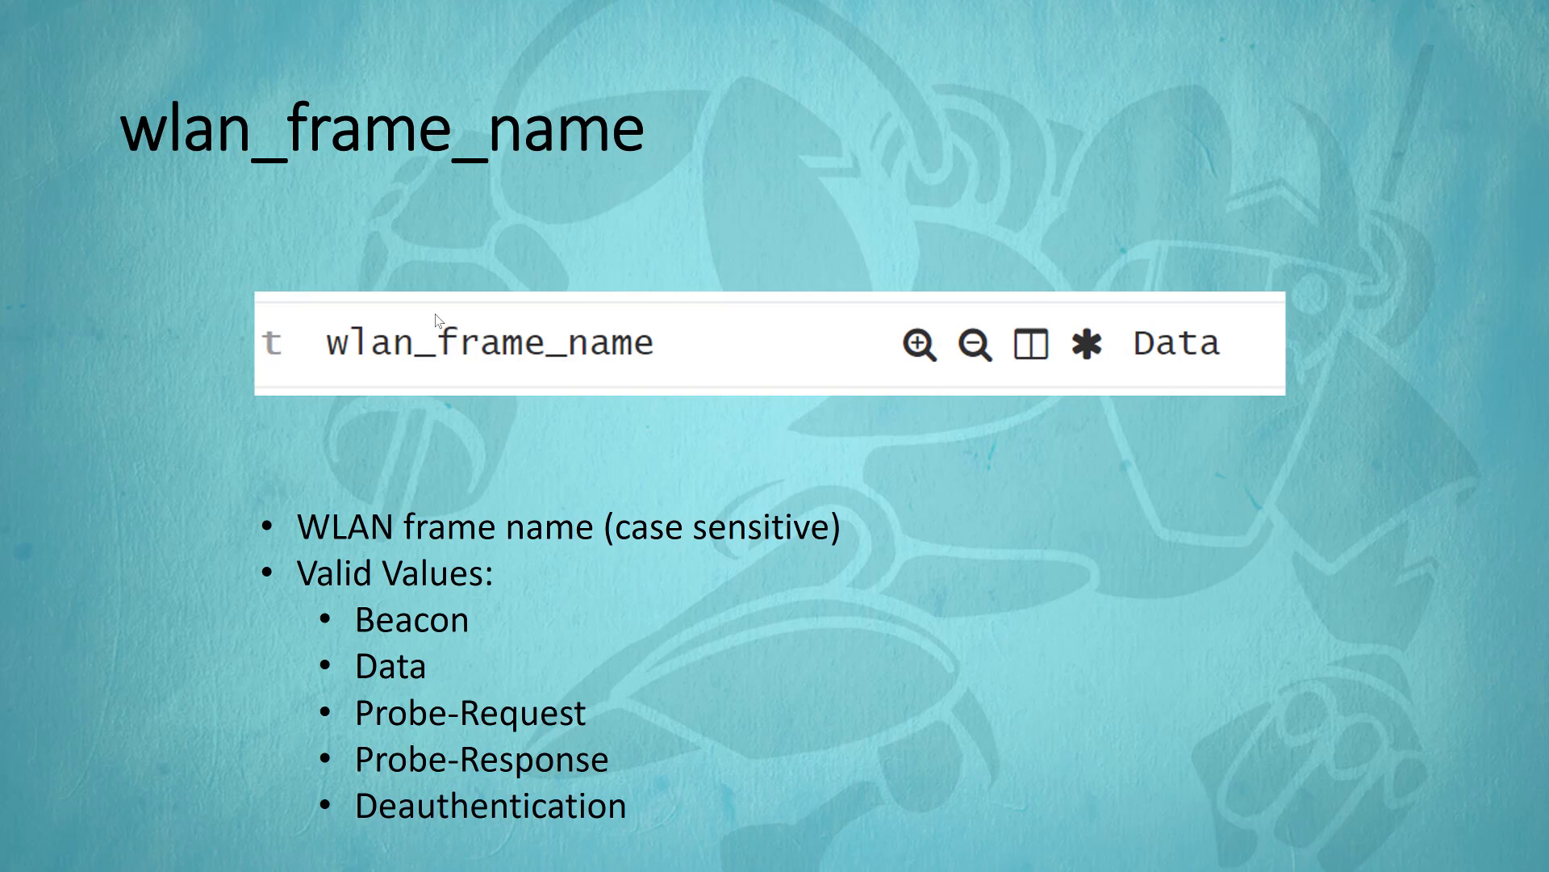
pyautogui.press('Right')
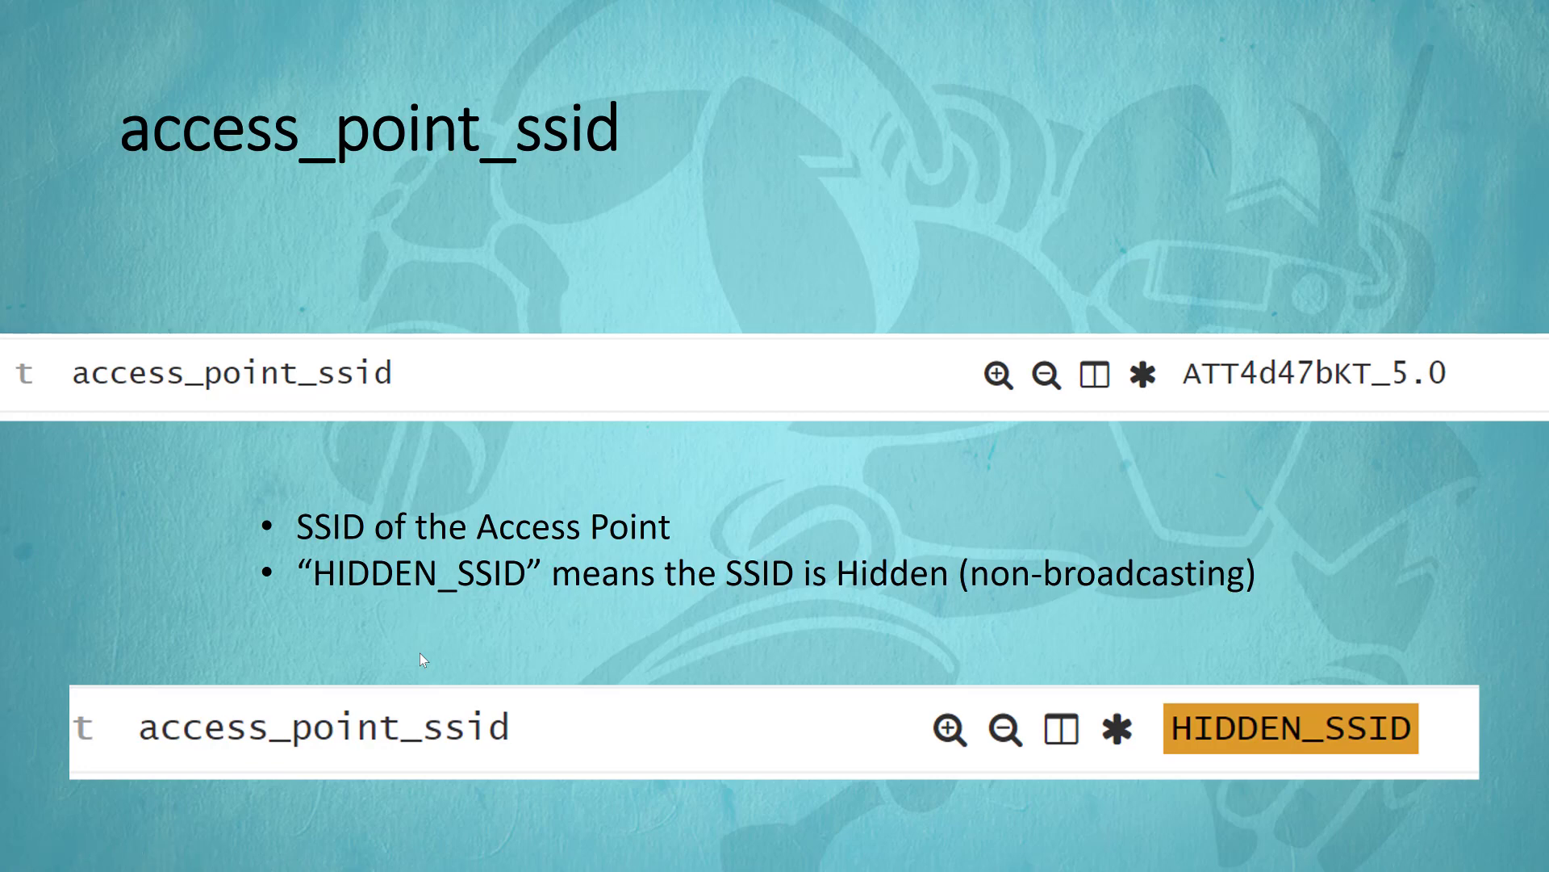
# Step: Switch to Kibana and add a filter where wlan_frame_name is Beacon
pyautogui.hotkey('alt', 'Tab')
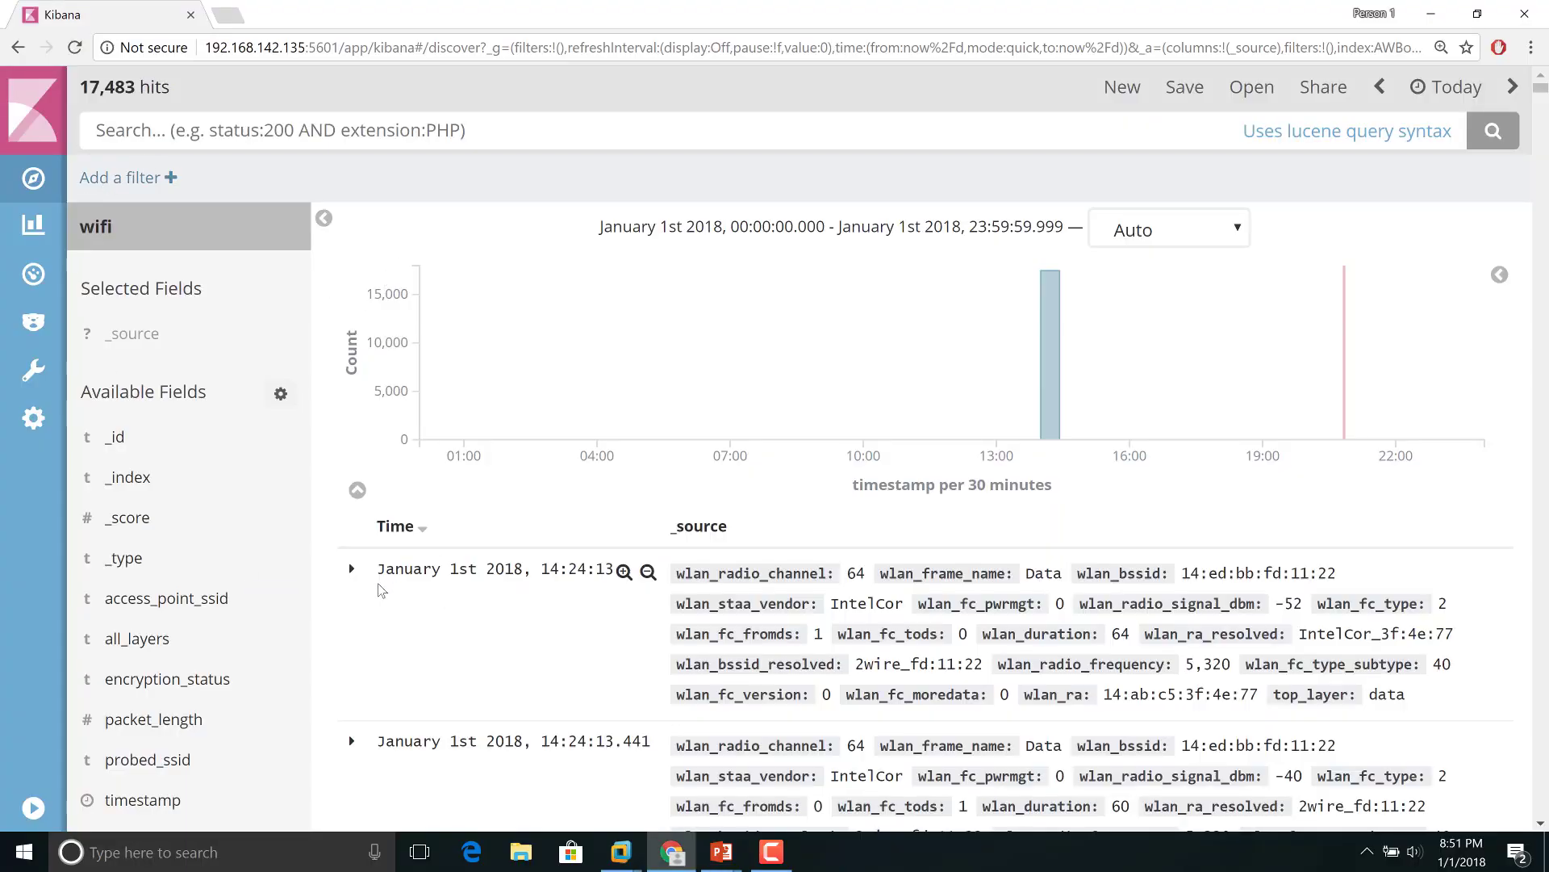
pyautogui.click(167, 179)
pyautogui.click(202, 343)
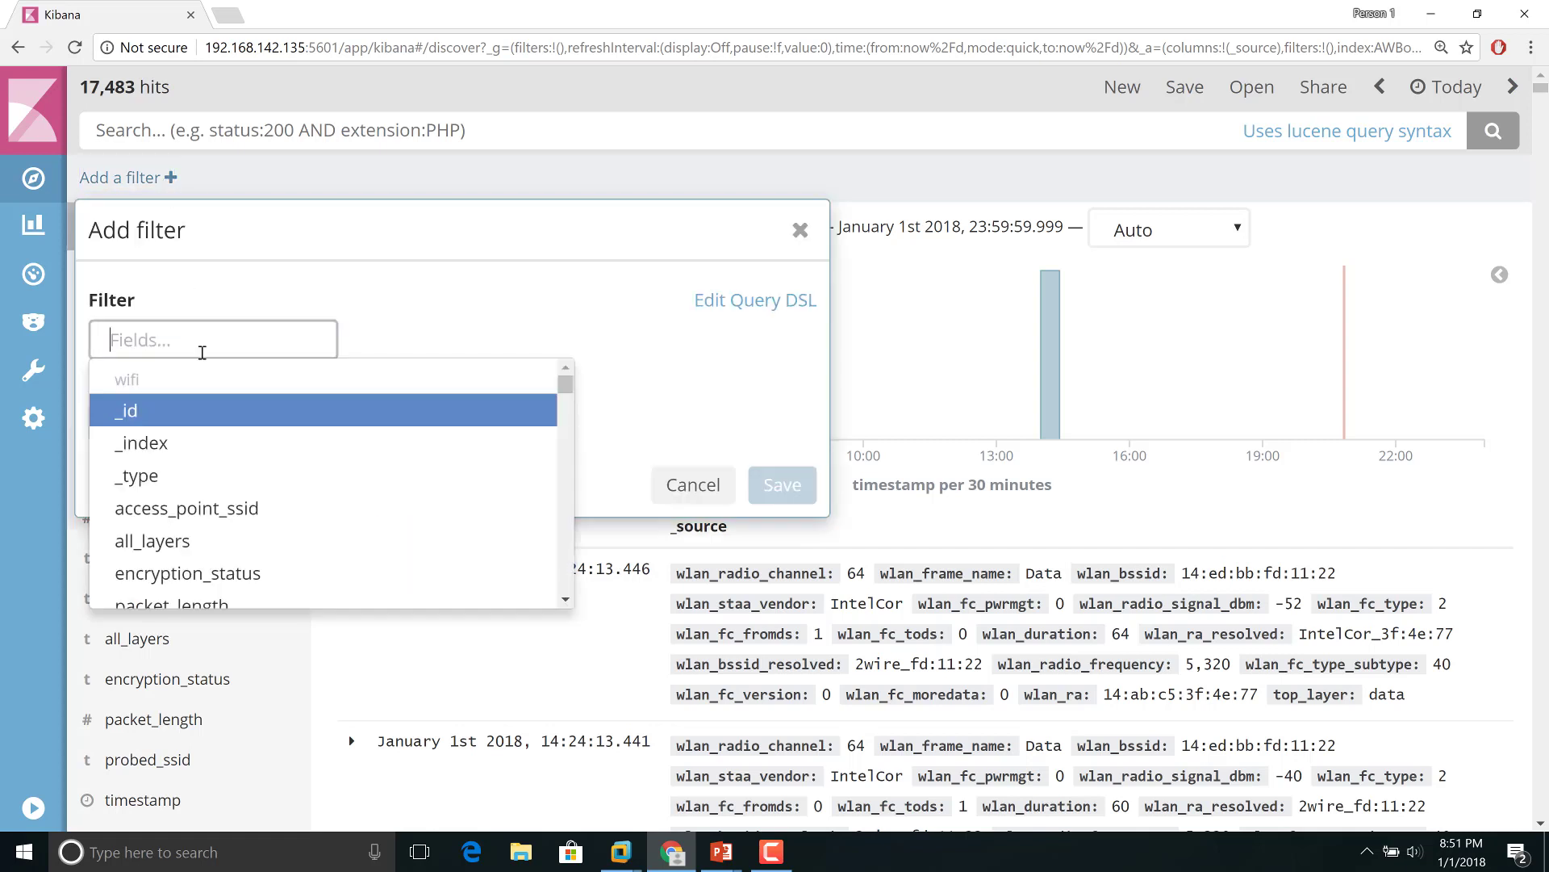
pyautogui.write('fram')
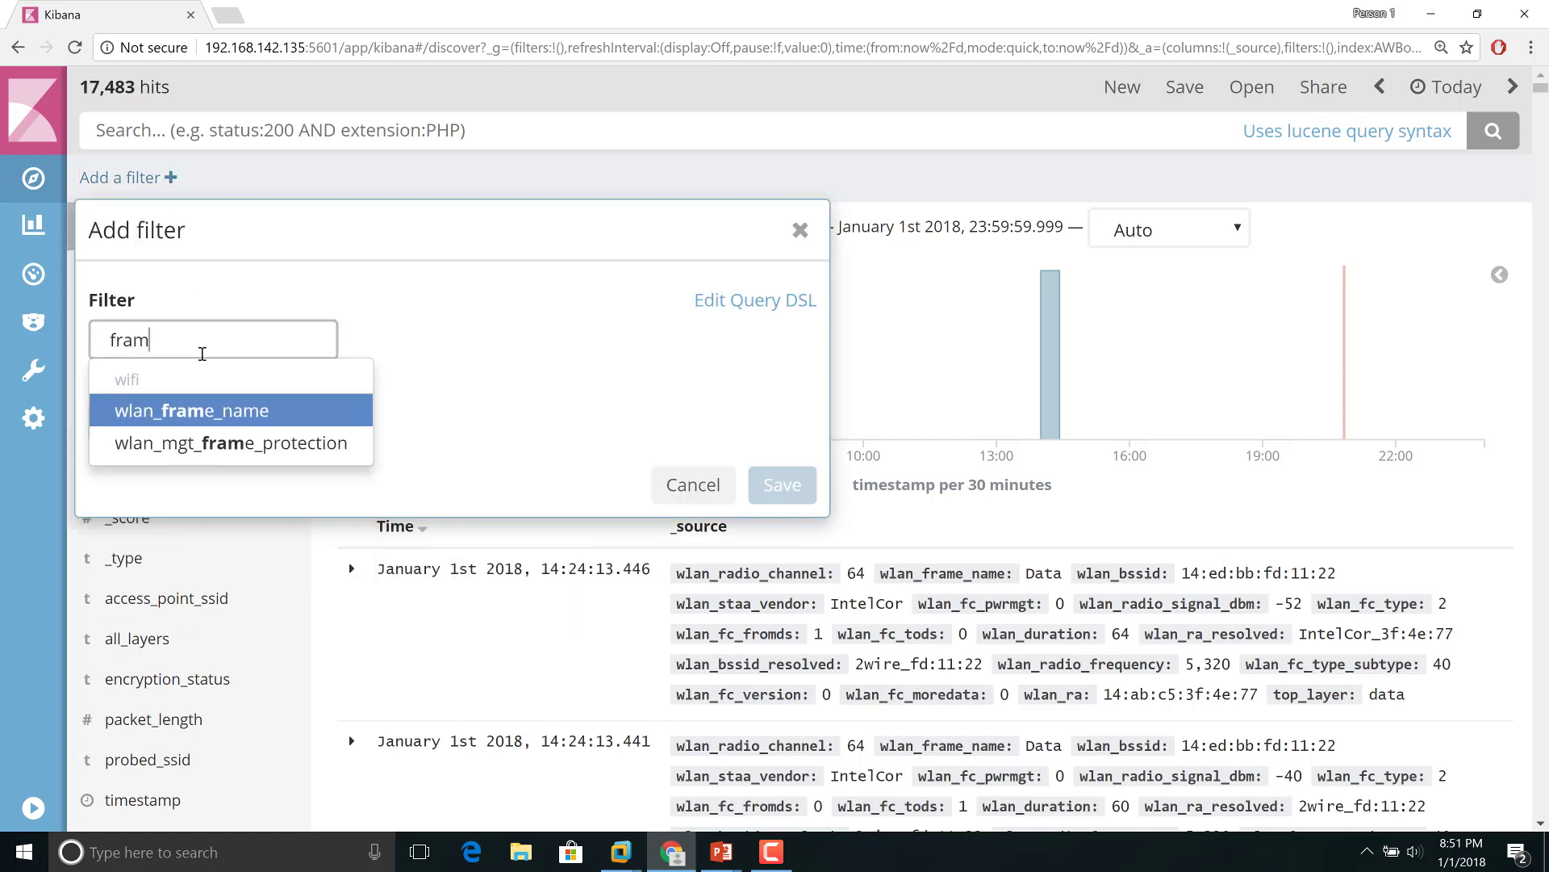
pyautogui.click(232, 410)
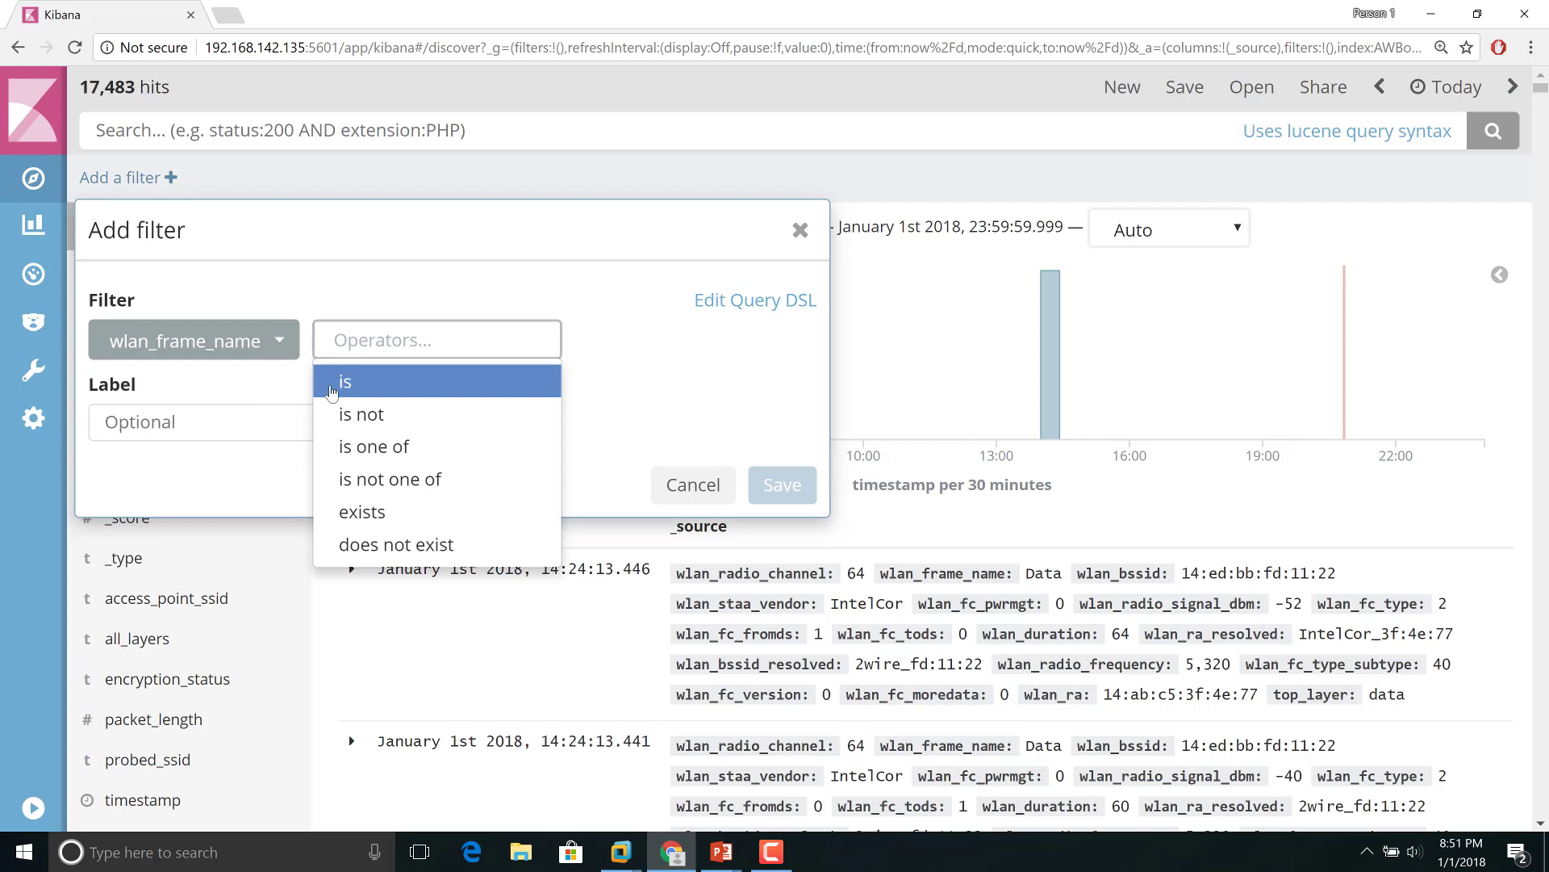
pyautogui.click(330, 386)
pyautogui.write('Beacon')
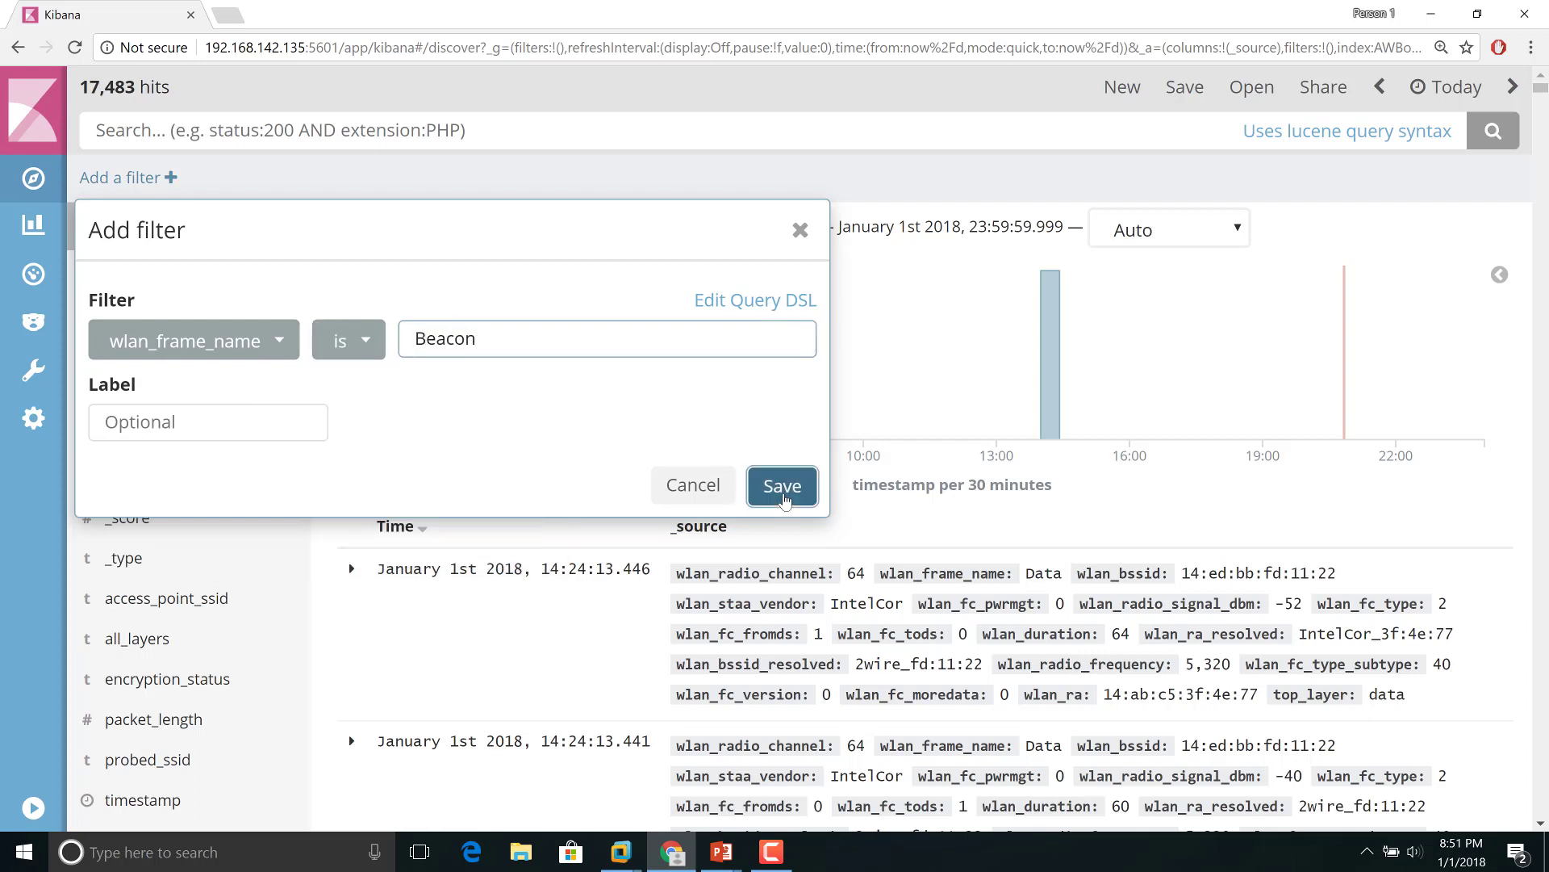
pyautogui.click(782, 498)
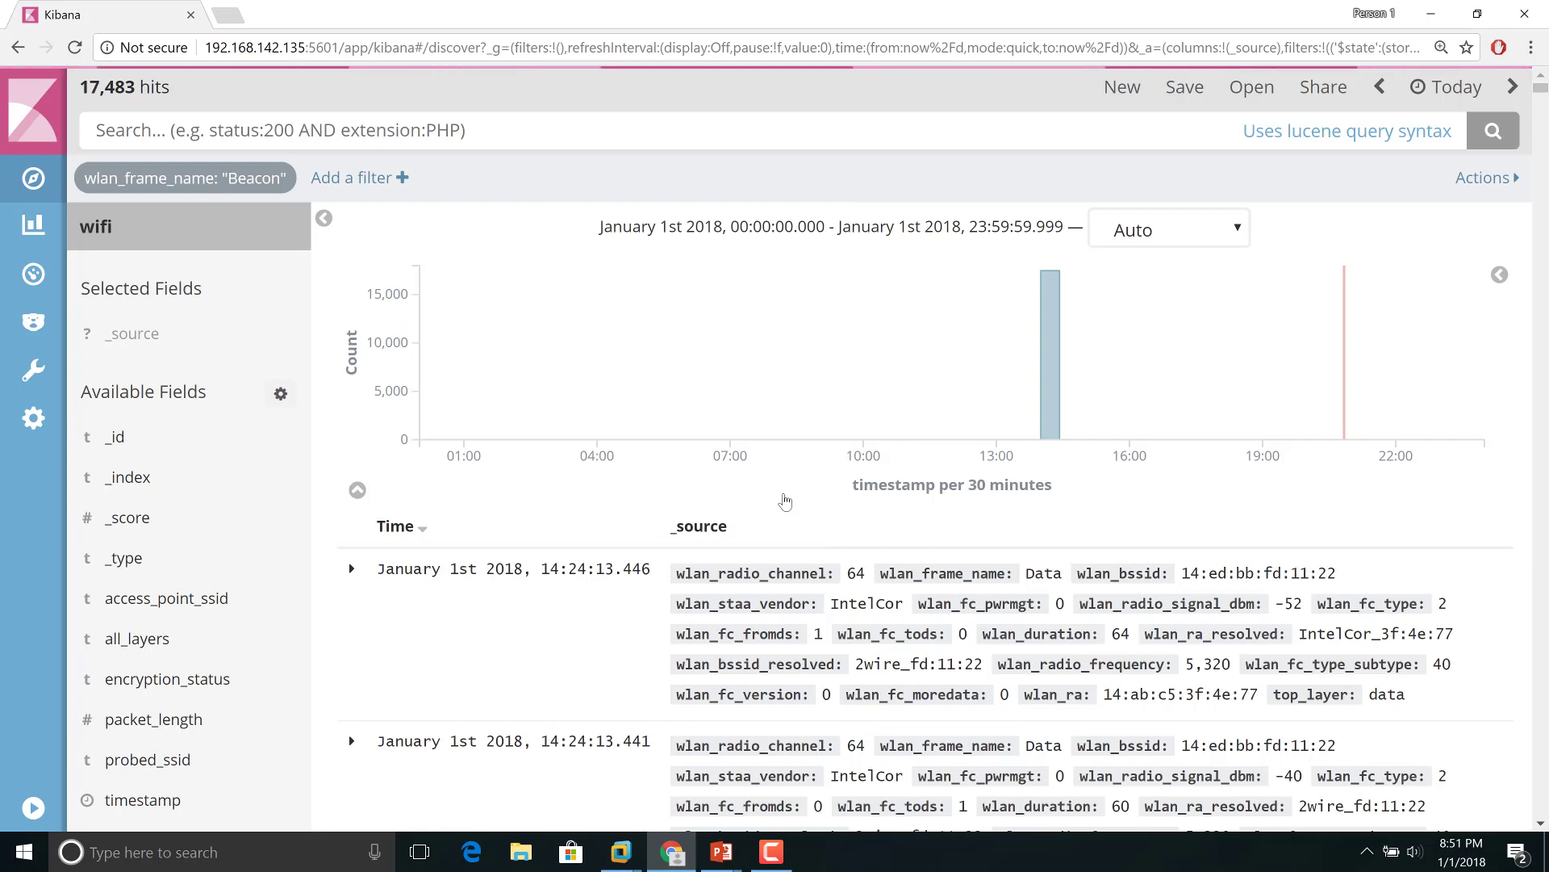
# Step: Expand the first Beacon record to view its fields in the table
pyautogui.scroll(-4, 784, 500)
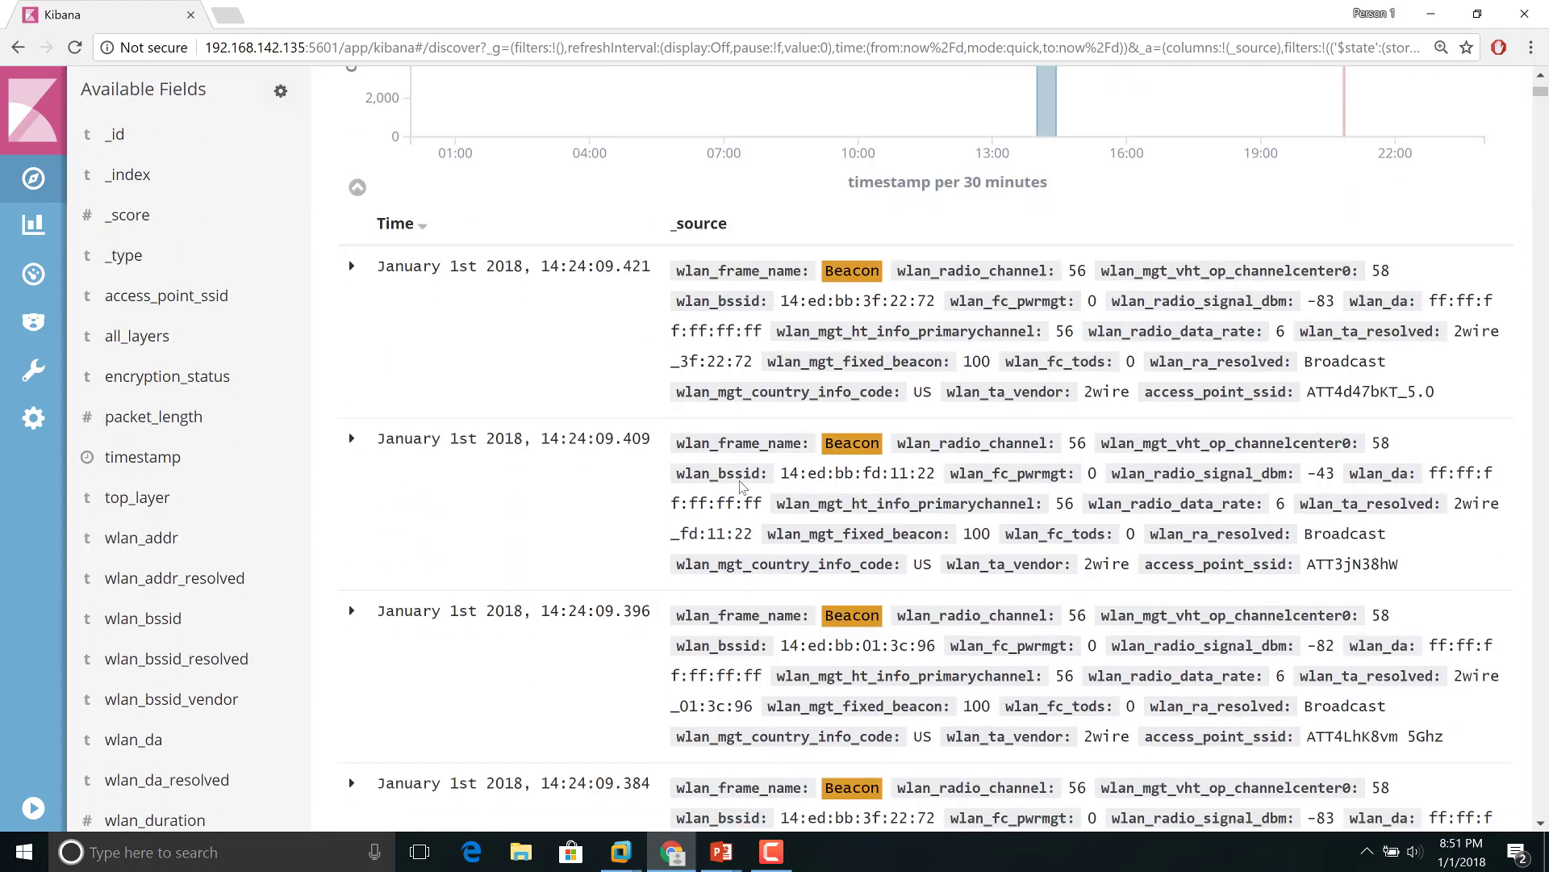
pyautogui.click(352, 264)
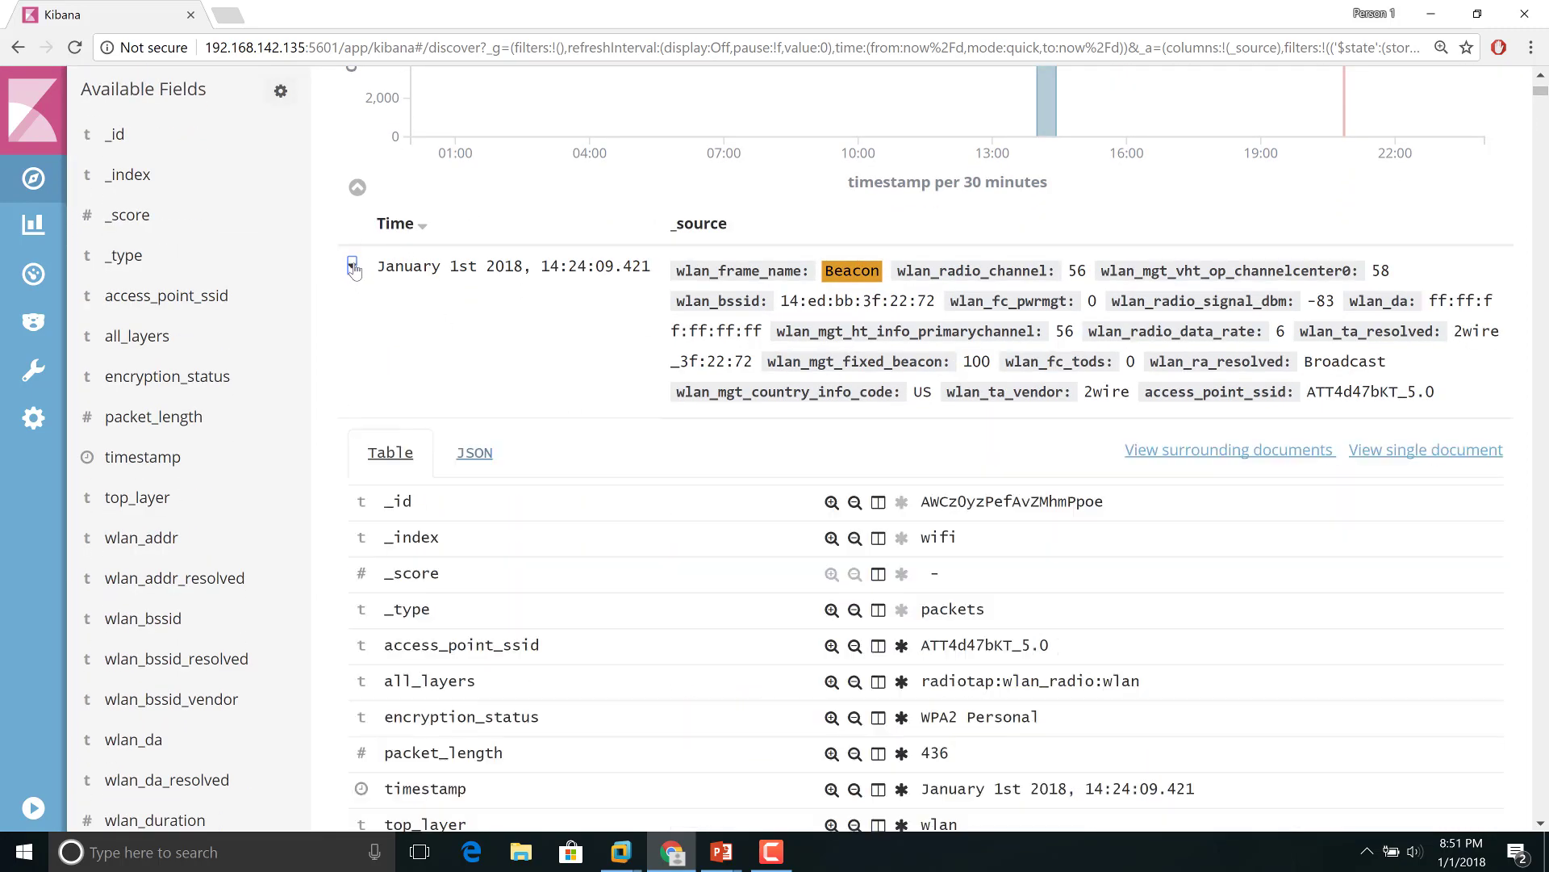
# Step: Examine the access_point_ssid field and its value in the expanded Beacon record's table
pyautogui.scroll(-4, 563, 421)
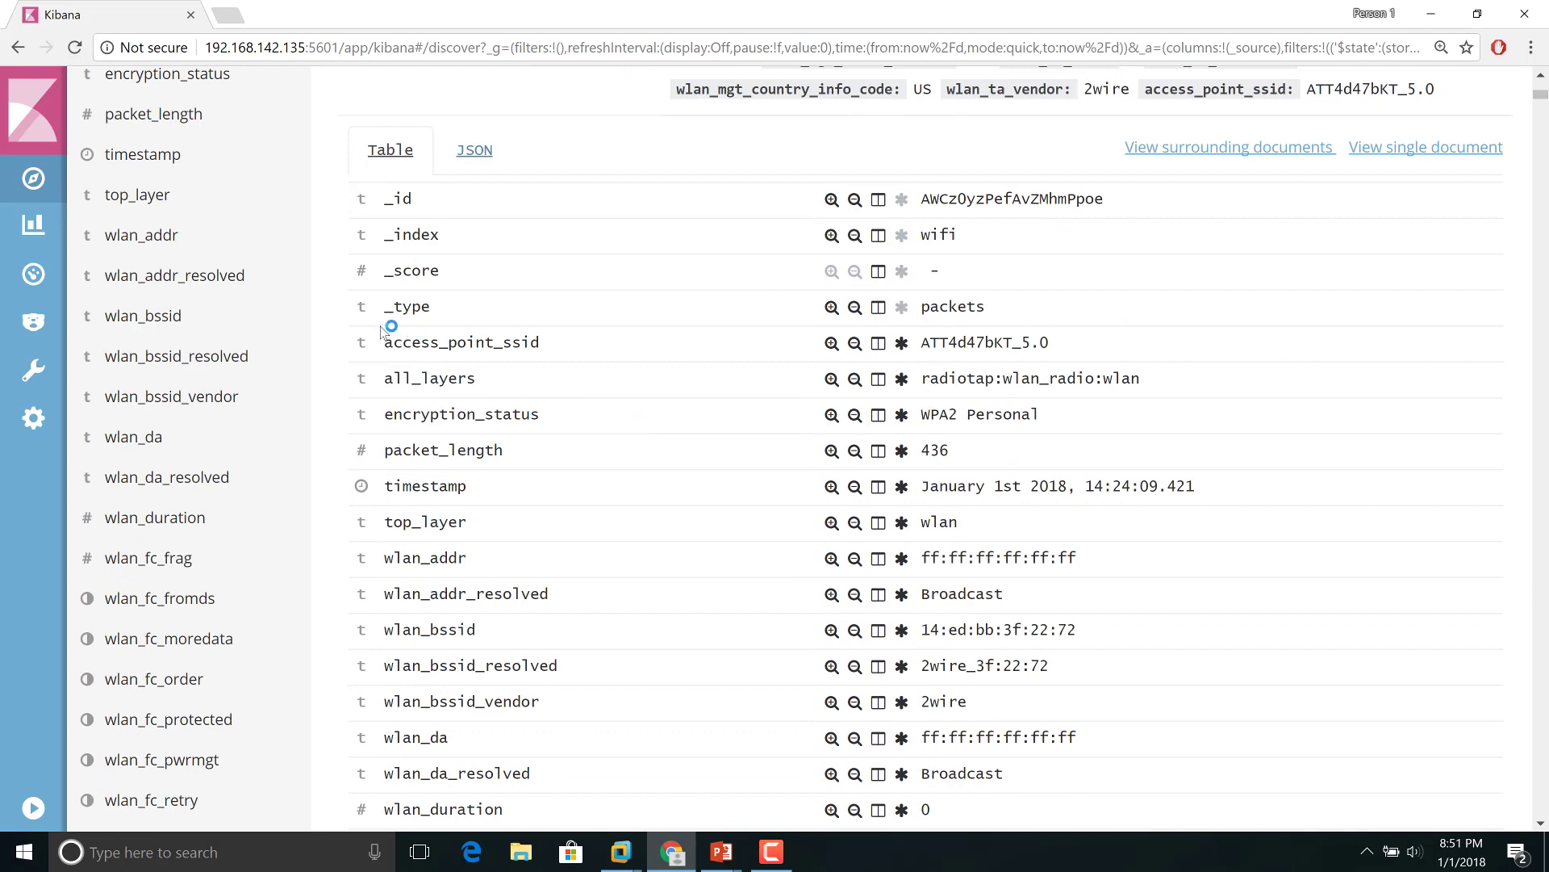
pyautogui.moveTo(359, 340); pyautogui.dragTo(622, 339)
pyautogui.moveTo(880, 325); pyautogui.dragTo(1076, 342)
pyautogui.click(1085, 344)
pyautogui.tripleClick(499, 342)
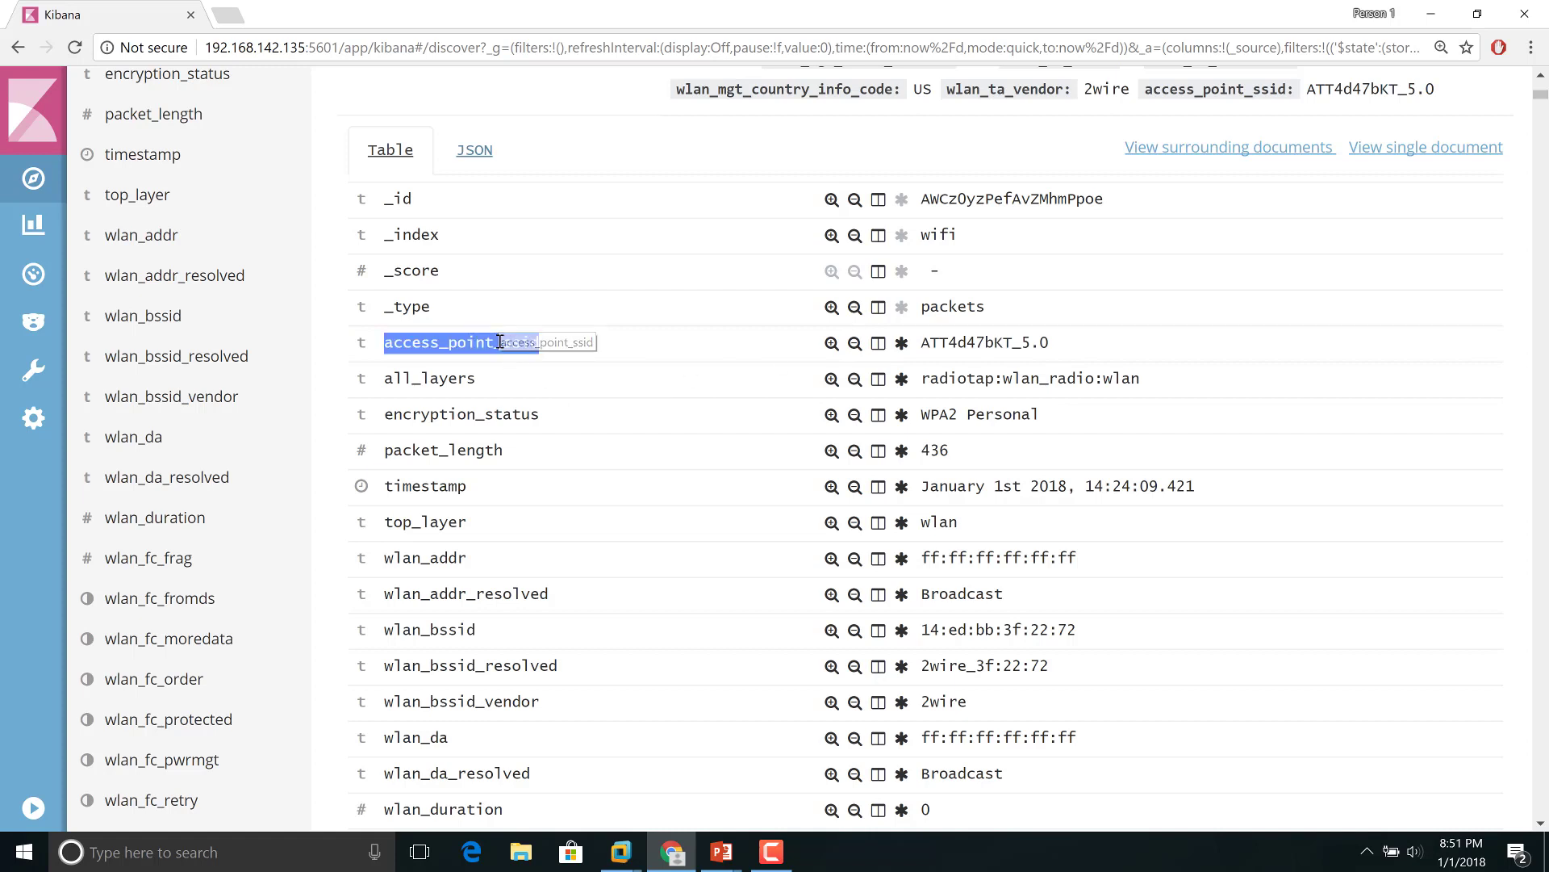
pyautogui.click(616, 343)
pyautogui.hotkey('ctrl', '+')
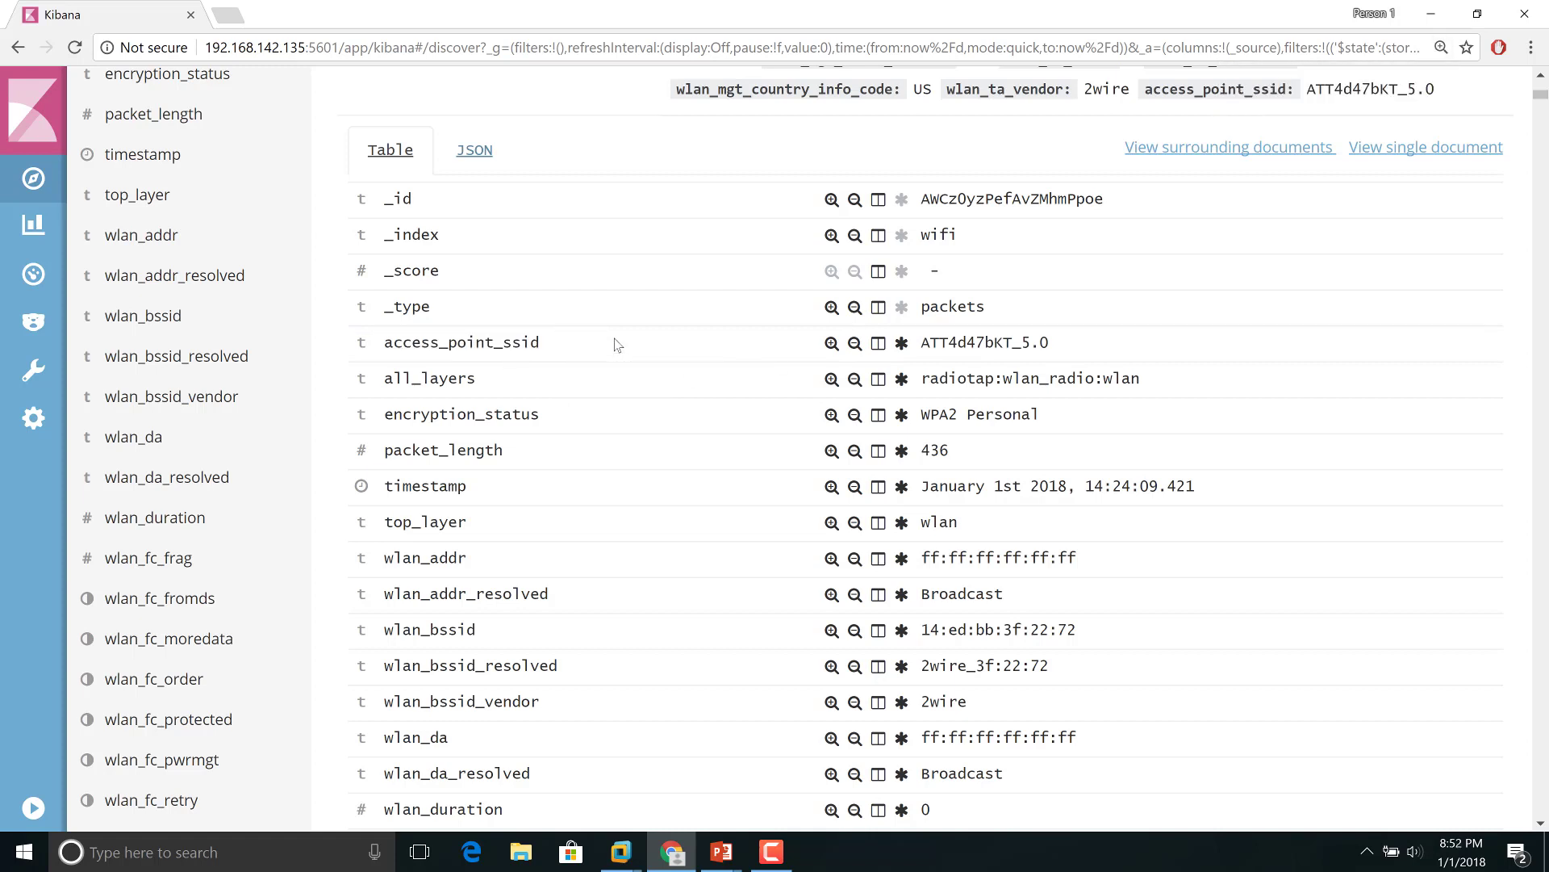
pyautogui.hotkey('ctrl', '+')
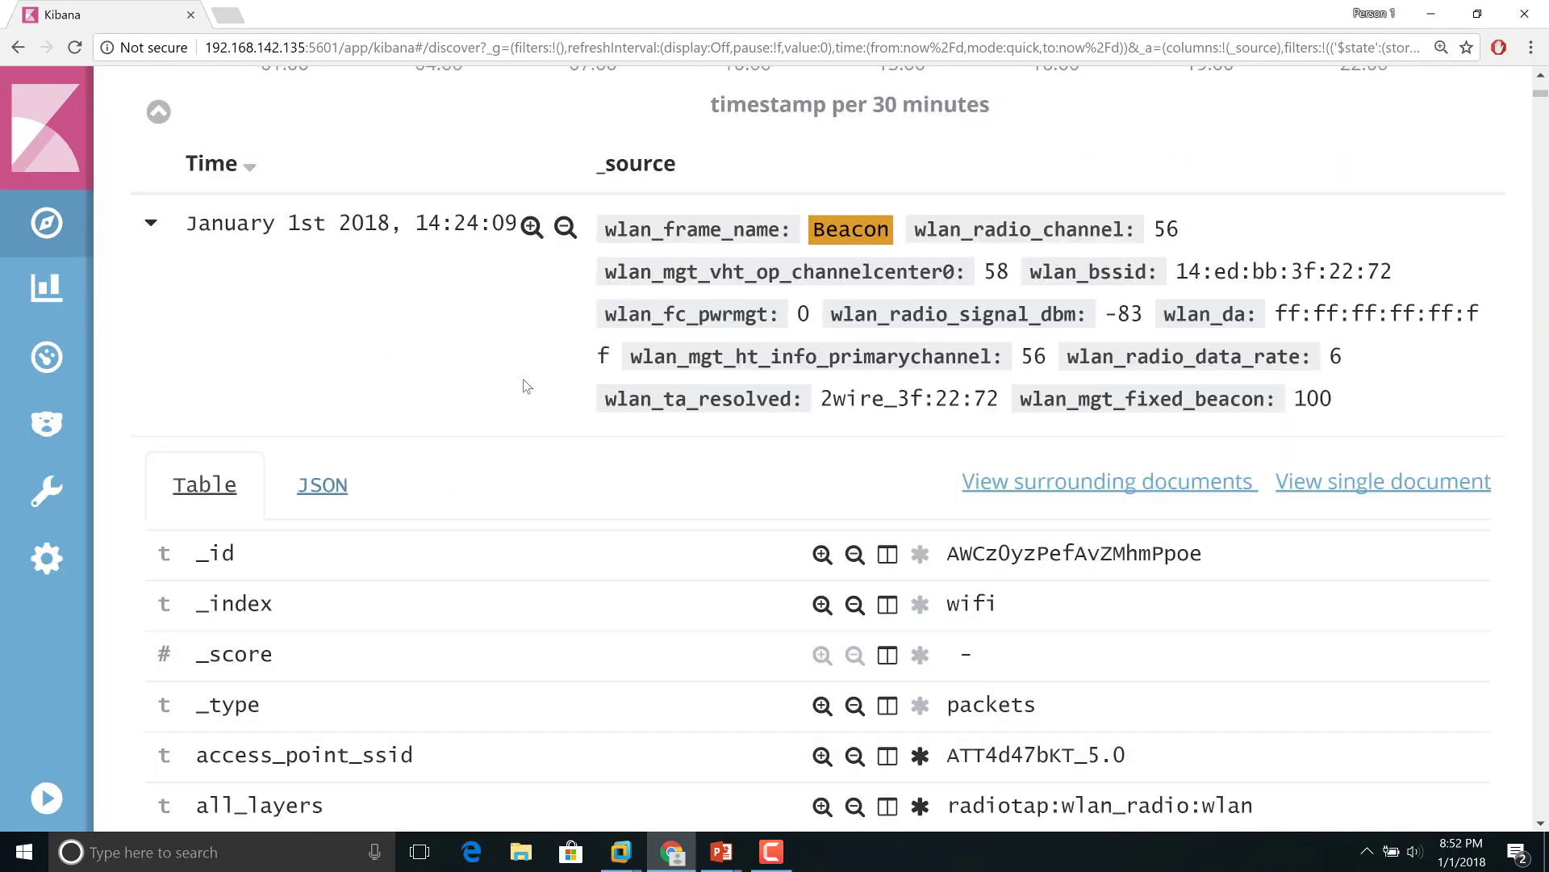
pyautogui.hotkey('ctrl', '-')
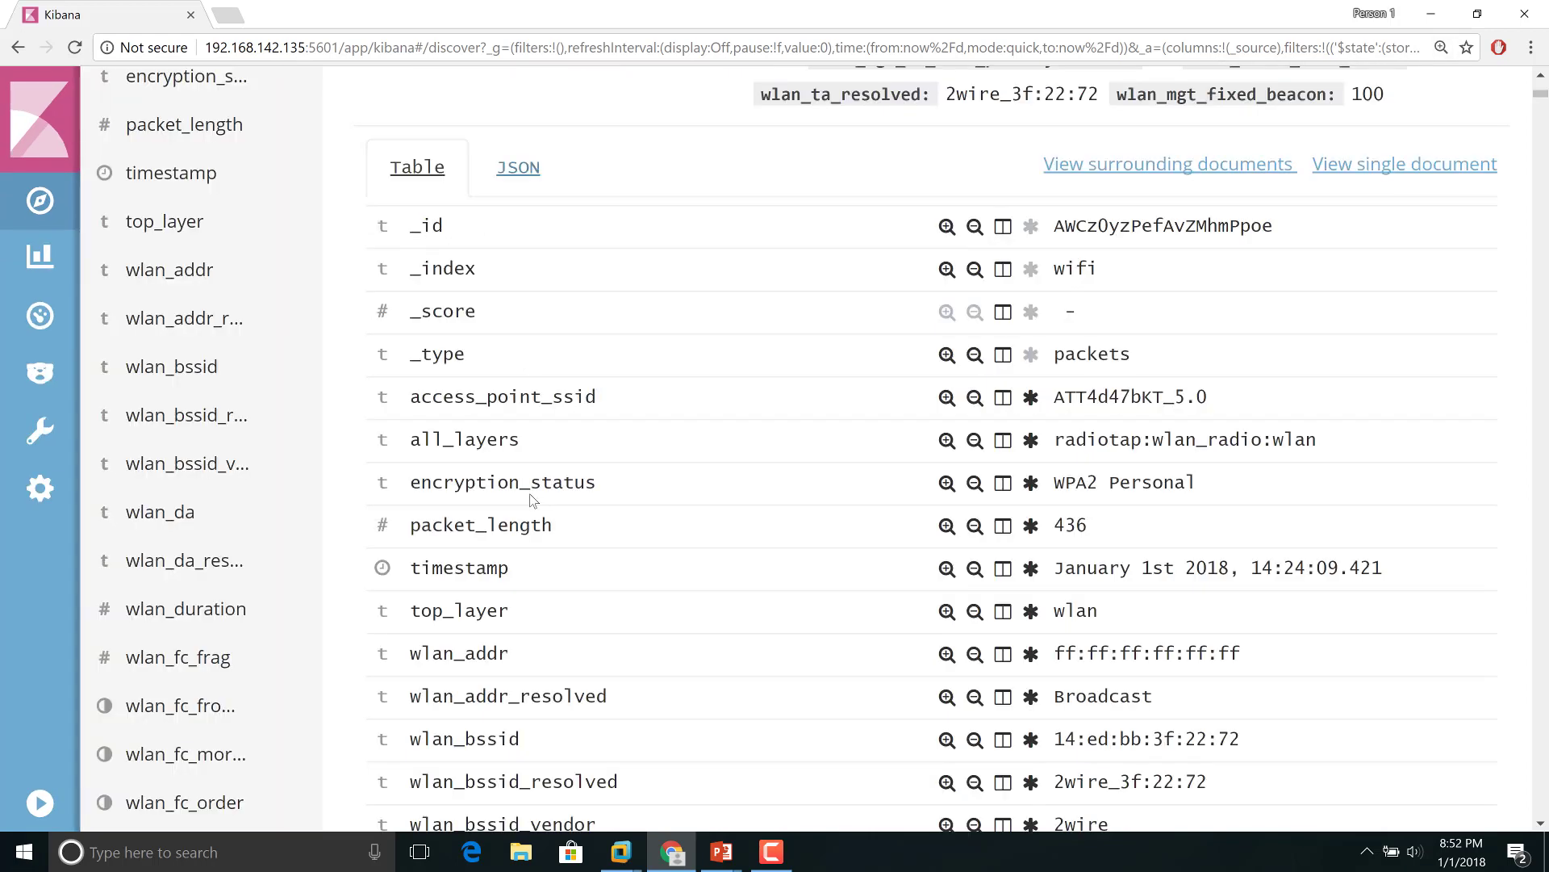
pyautogui.scroll(-3, 542, 498)
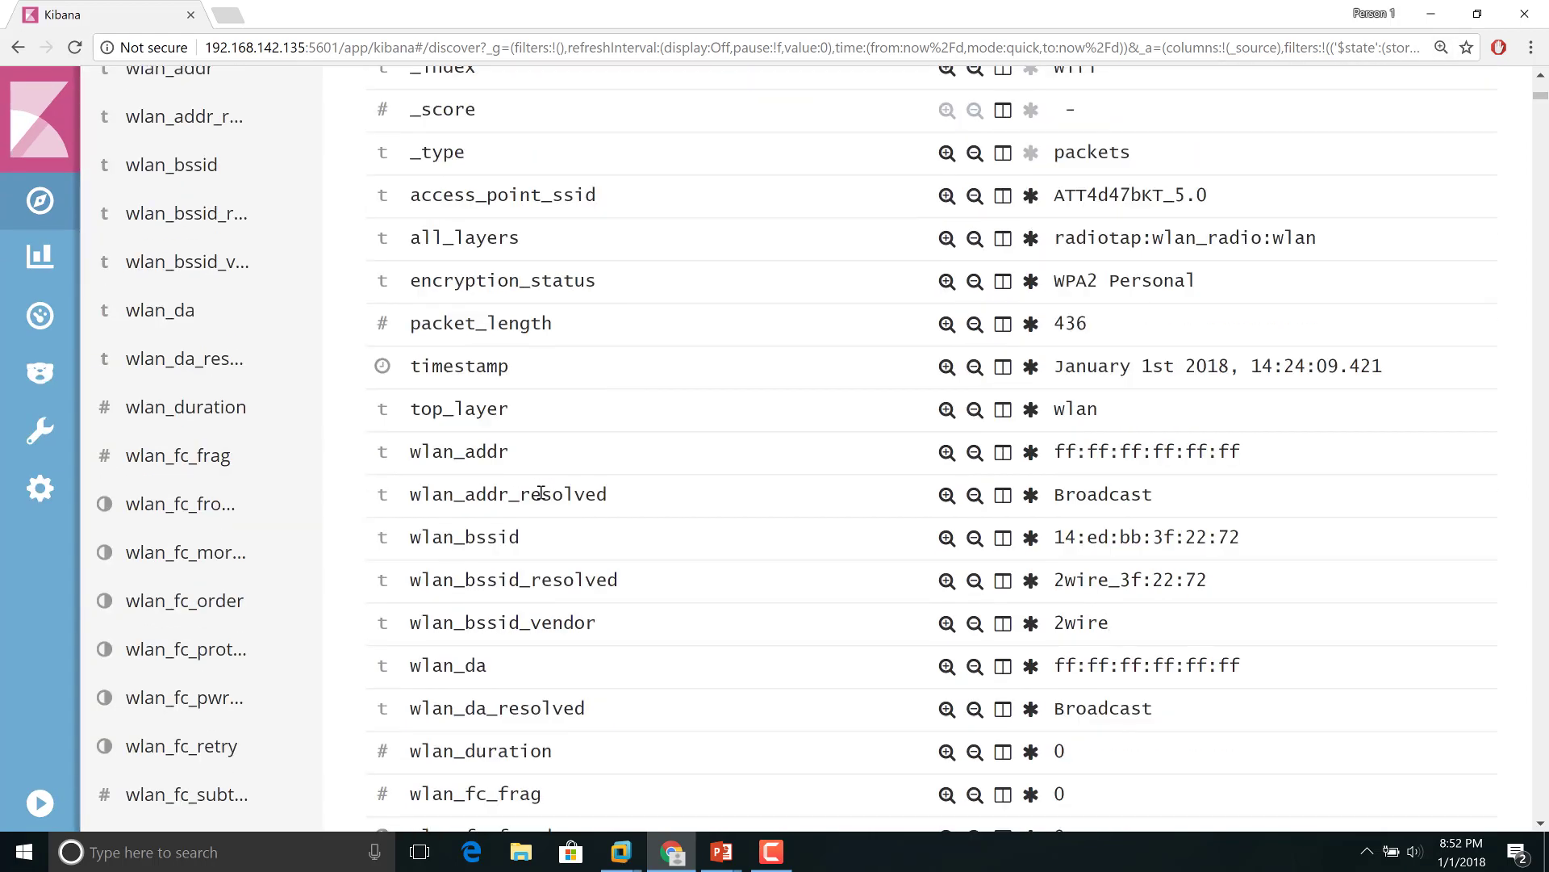
# Step: Remove the wlan_frame_name Beacon filter from the wifi records
pyautogui.scroll(8, 549, 498)
pyautogui.scroll(2, 553, 497)
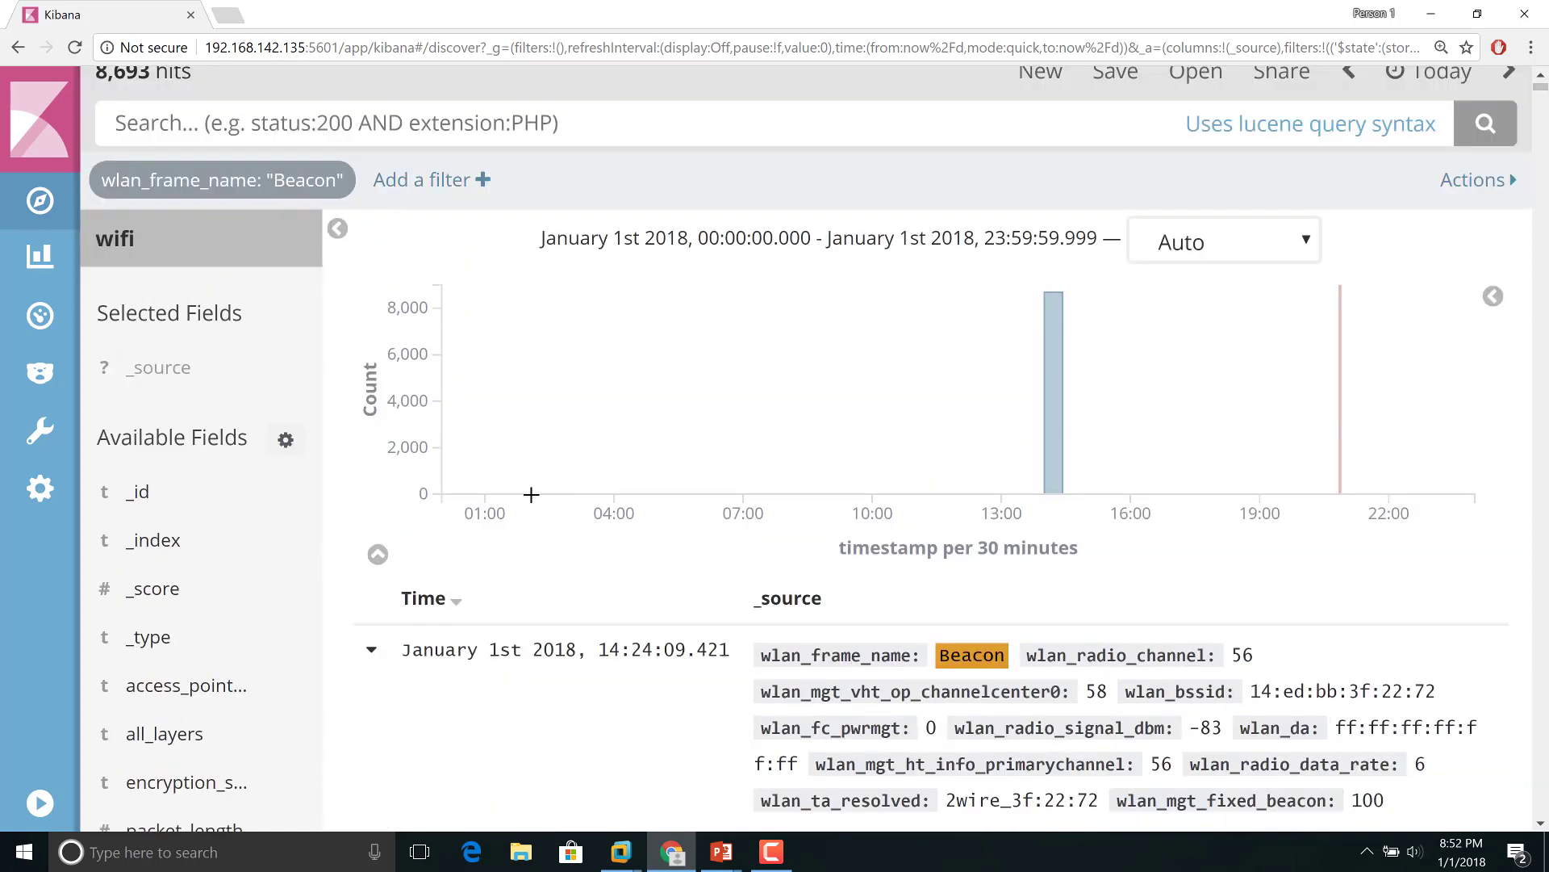
pyautogui.click(263, 203)
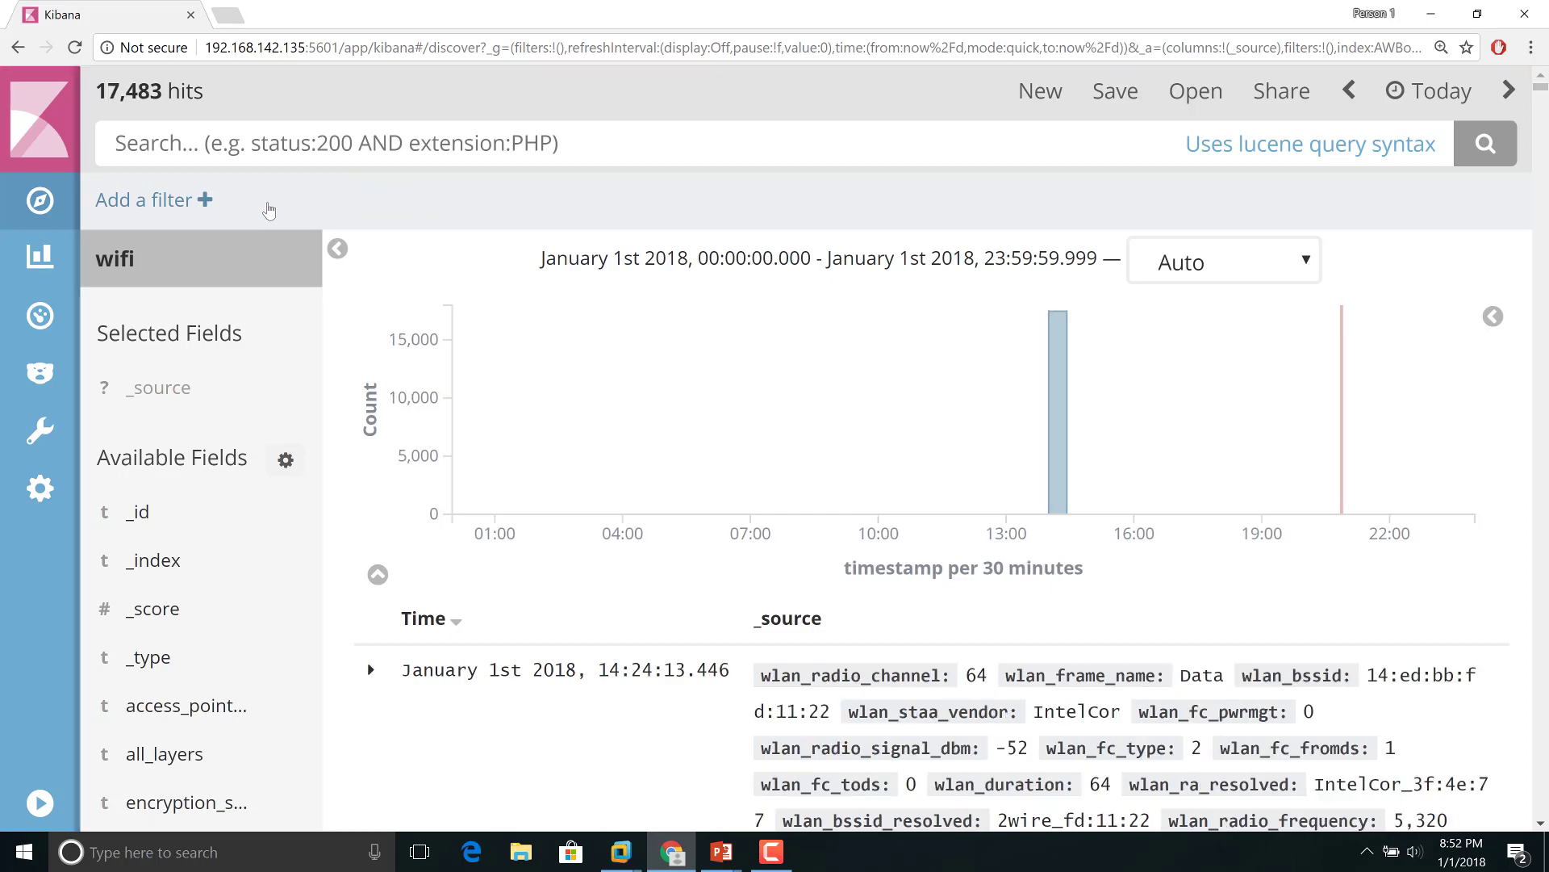
# Step: Create a new Tag Cloud visualization based on the wifi index
pyautogui.click(32, 261)
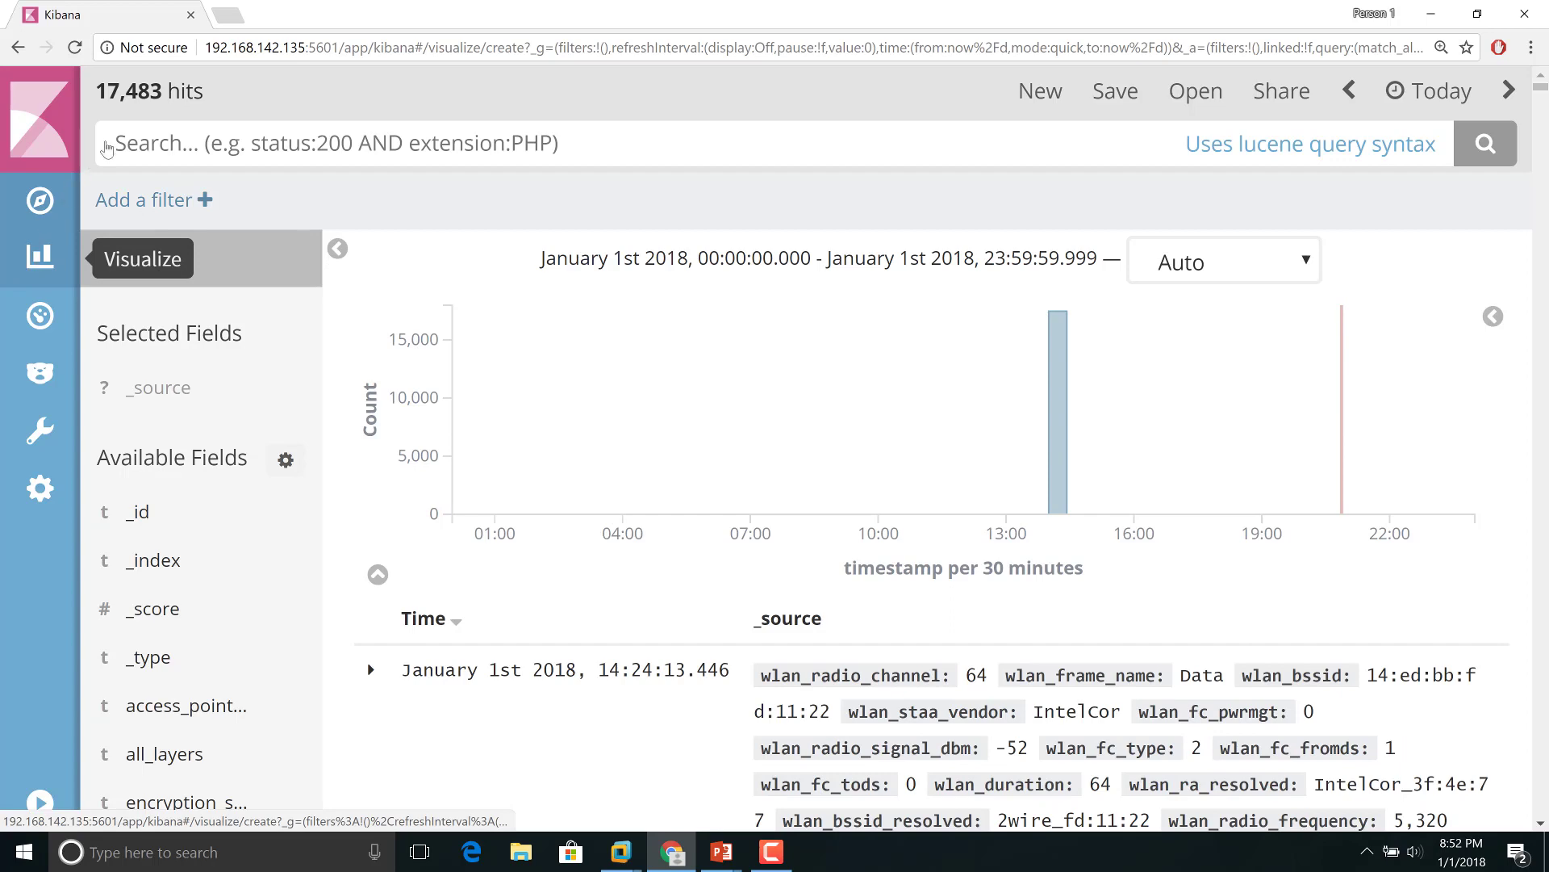
pyautogui.click(142, 94)
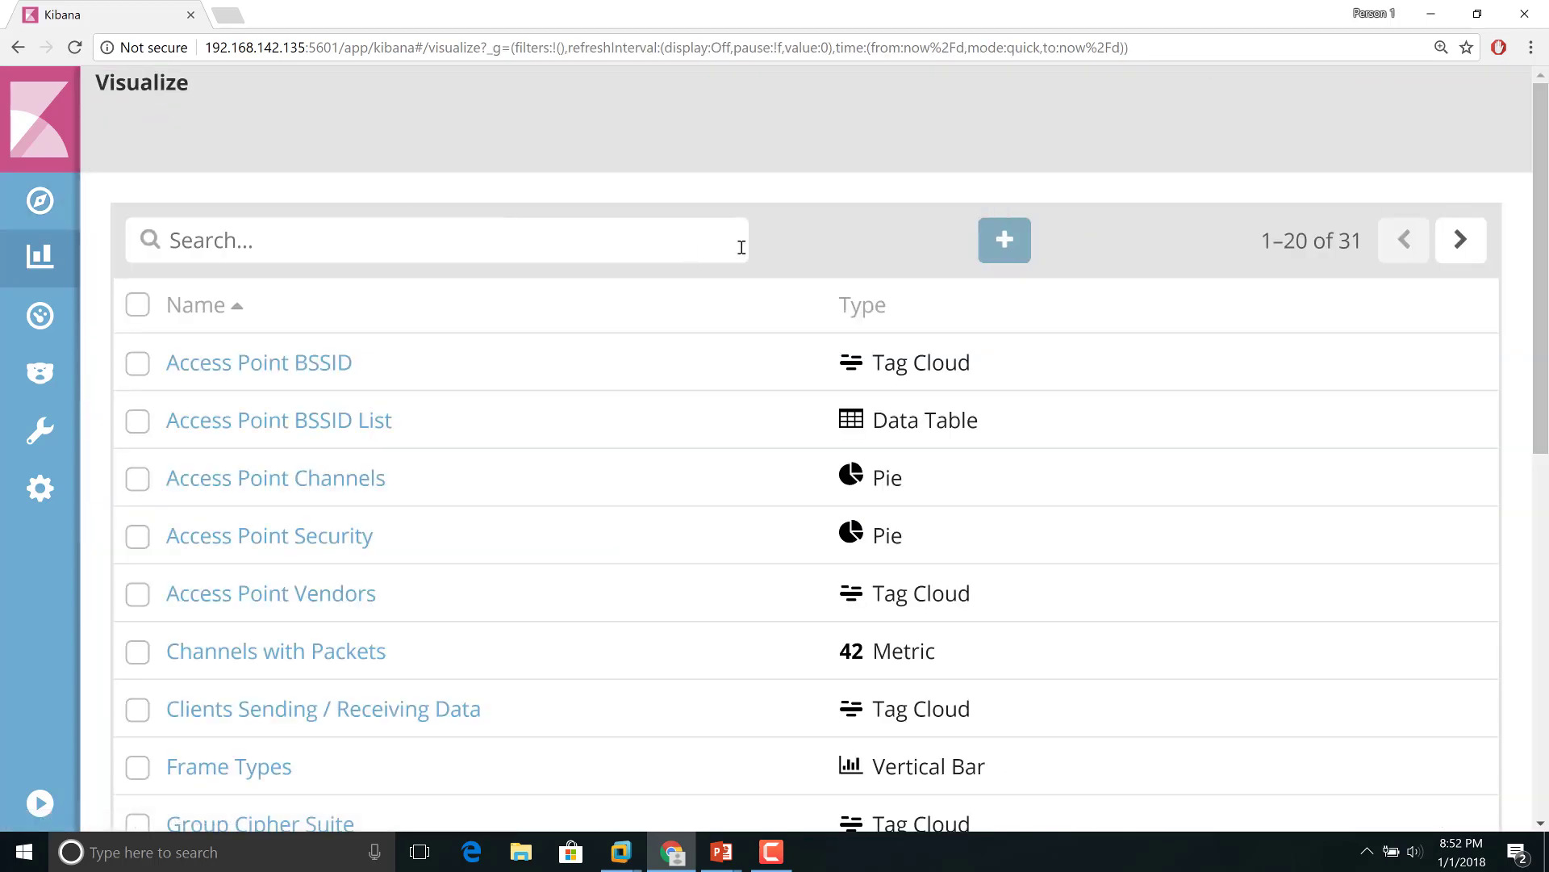
pyautogui.click(1012, 248)
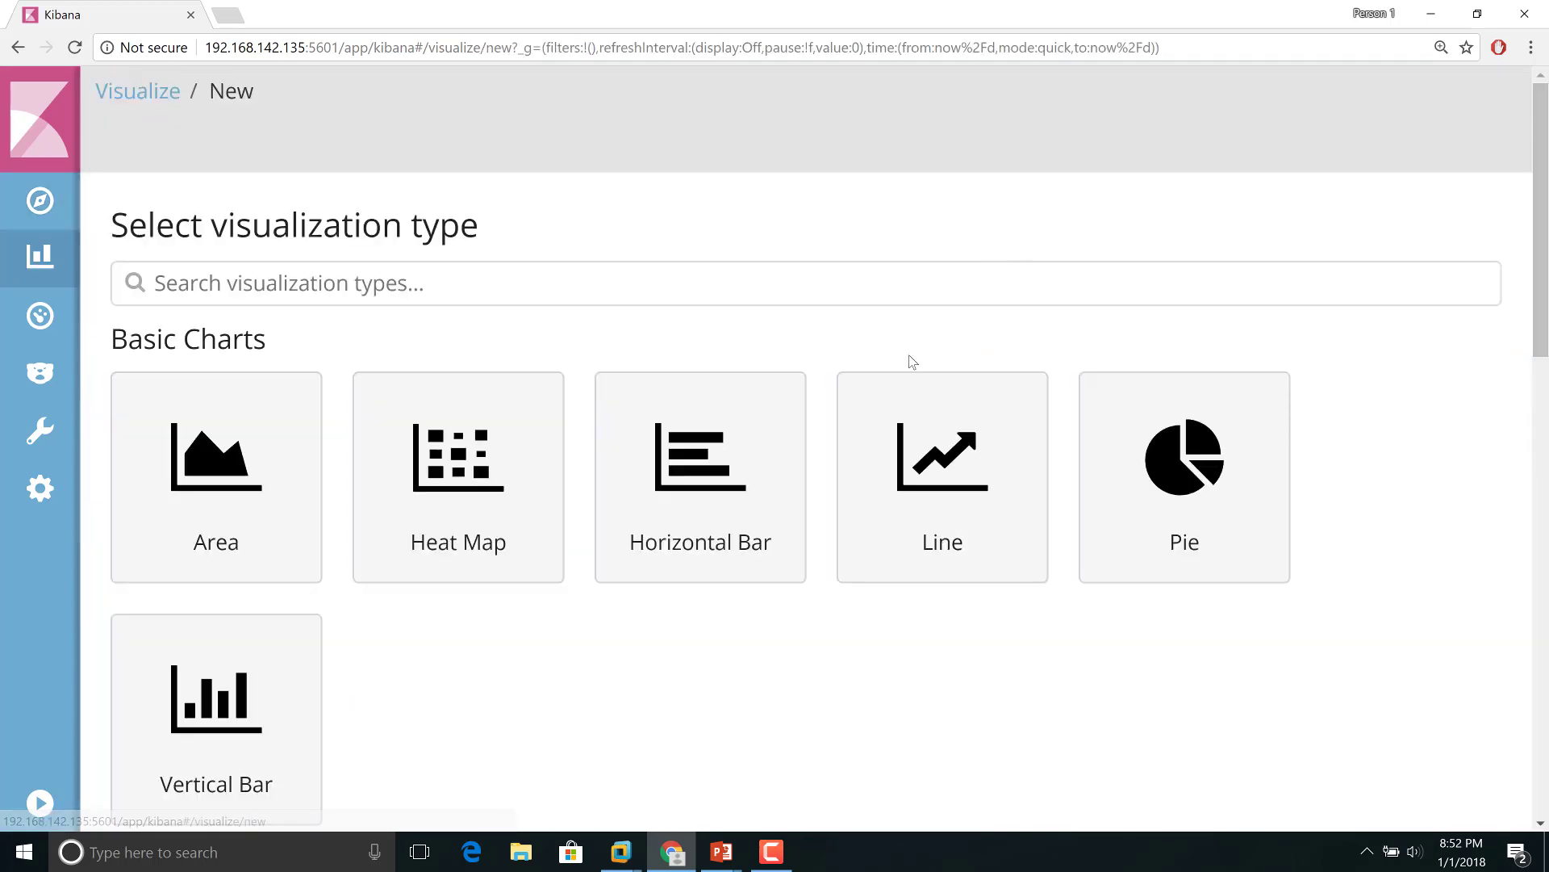
pyautogui.scroll(-10, 716, 567)
pyautogui.scroll(-2, 642, 591)
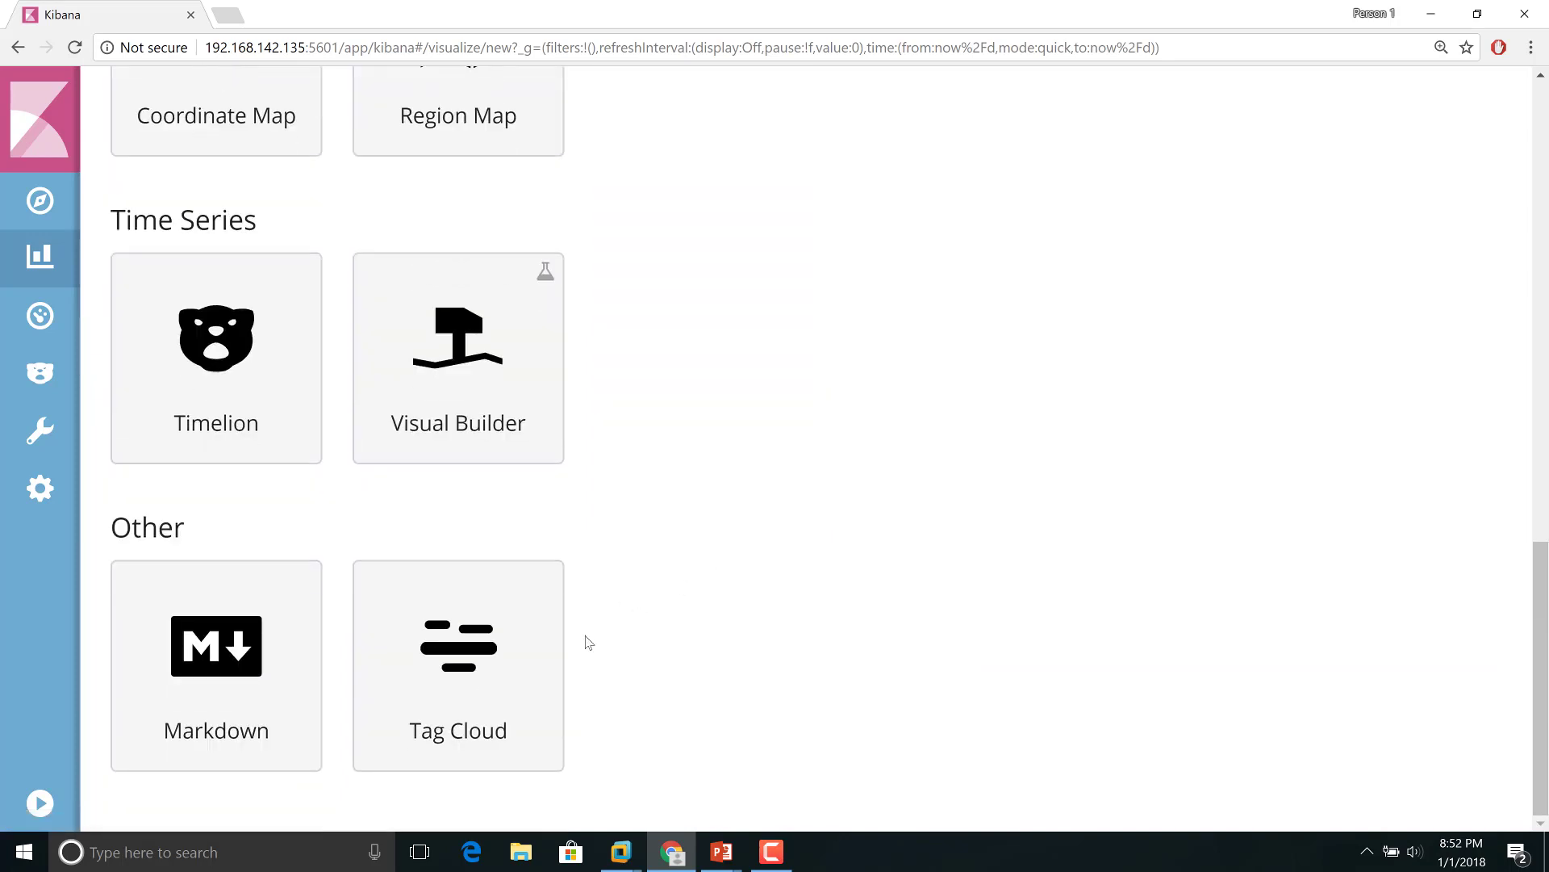
pyautogui.click(476, 666)
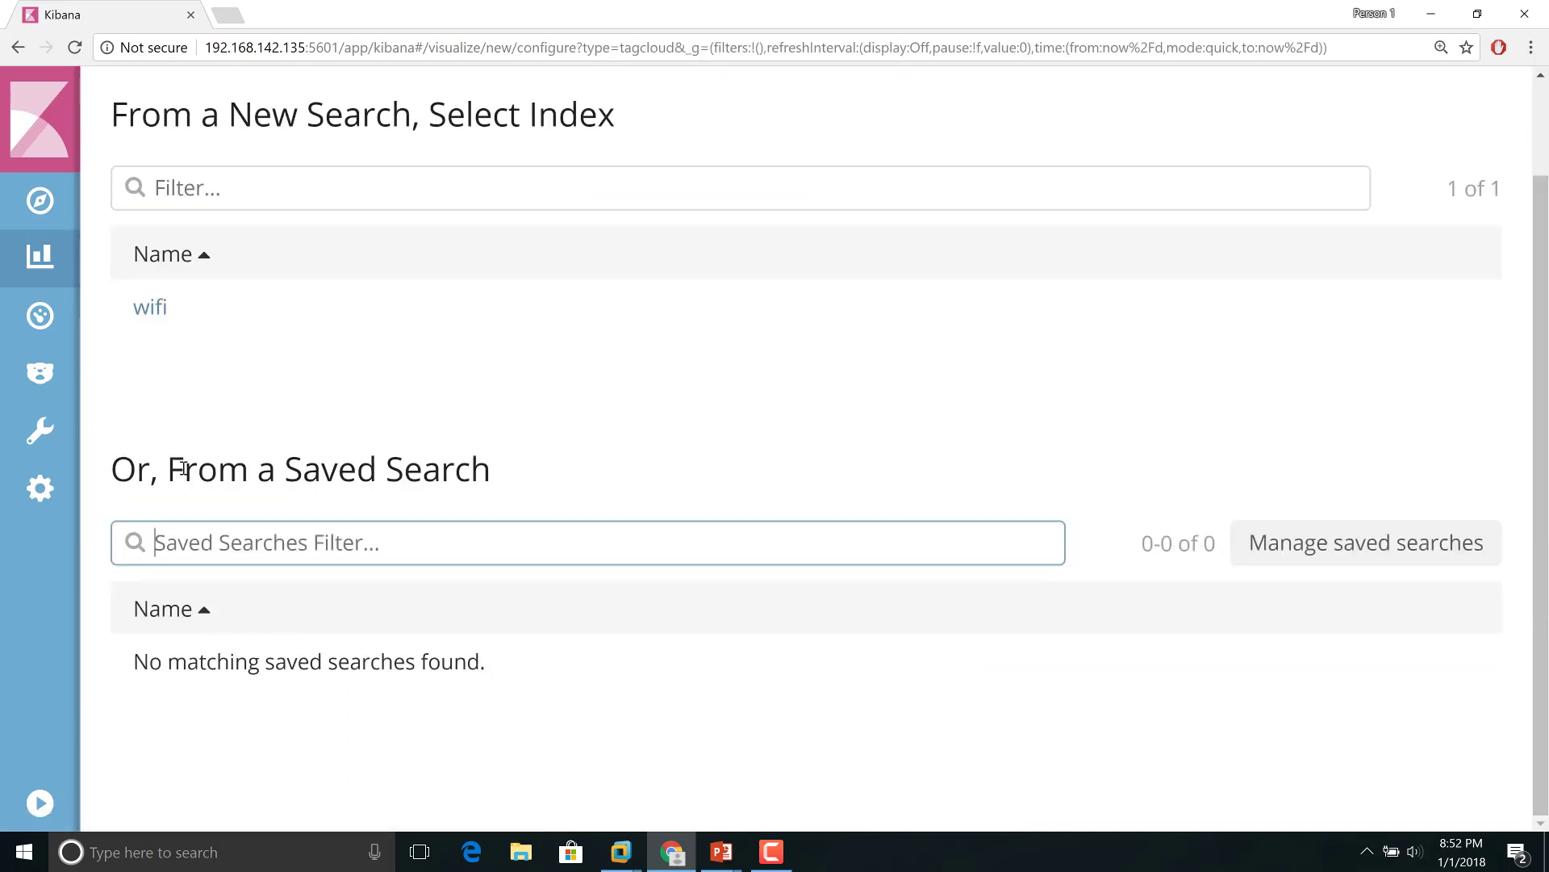
pyautogui.click(152, 310)
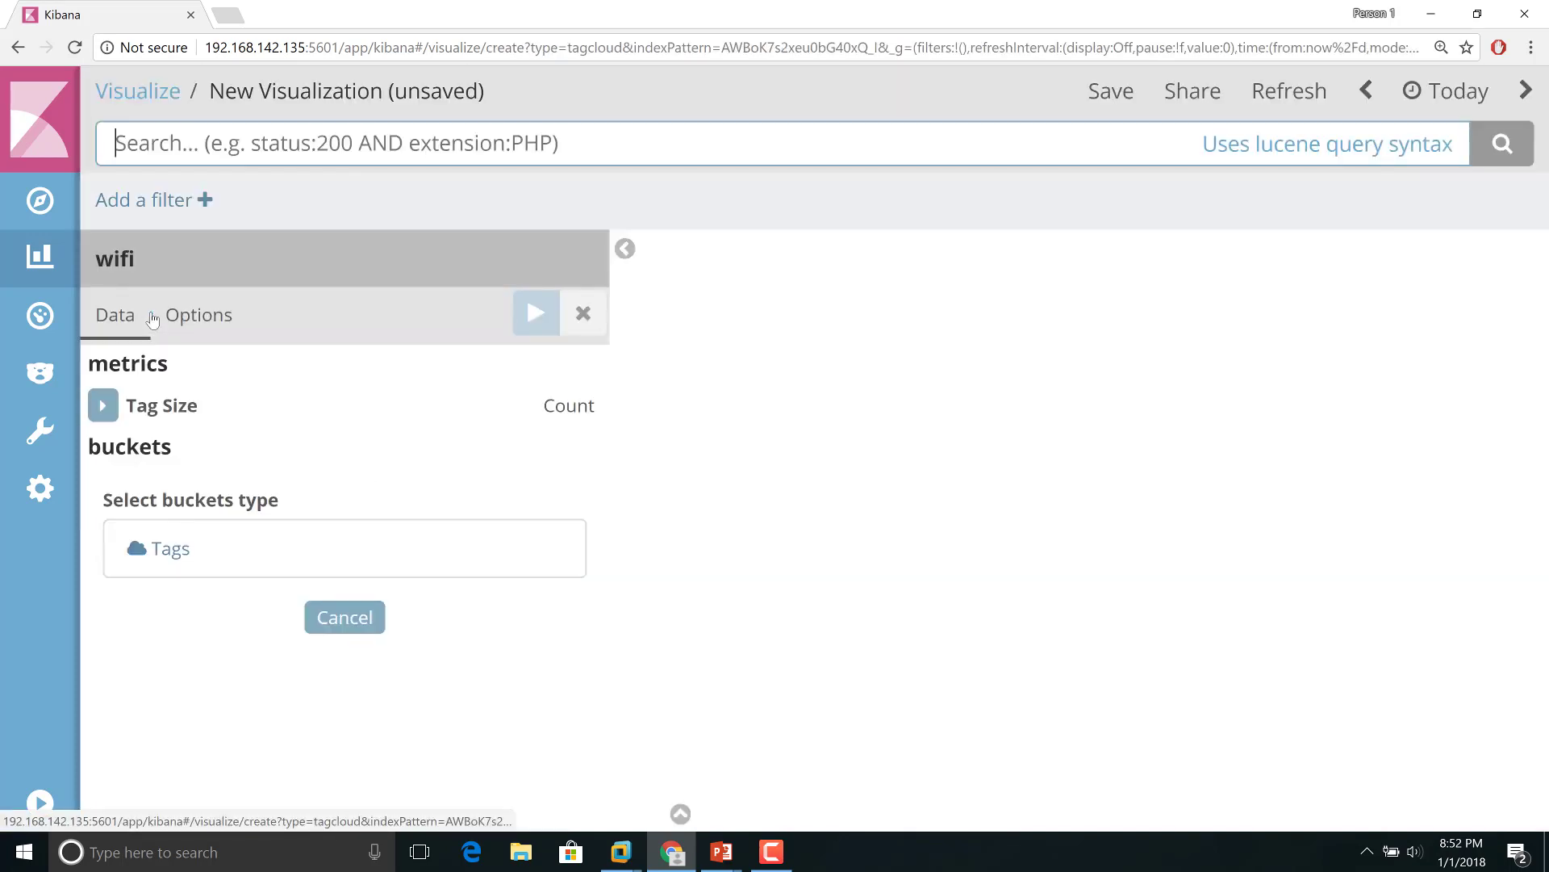
# Step: Add a Tags bucket with the Terms aggregation on the access_point_ssid field
pyautogui.click(179, 554)
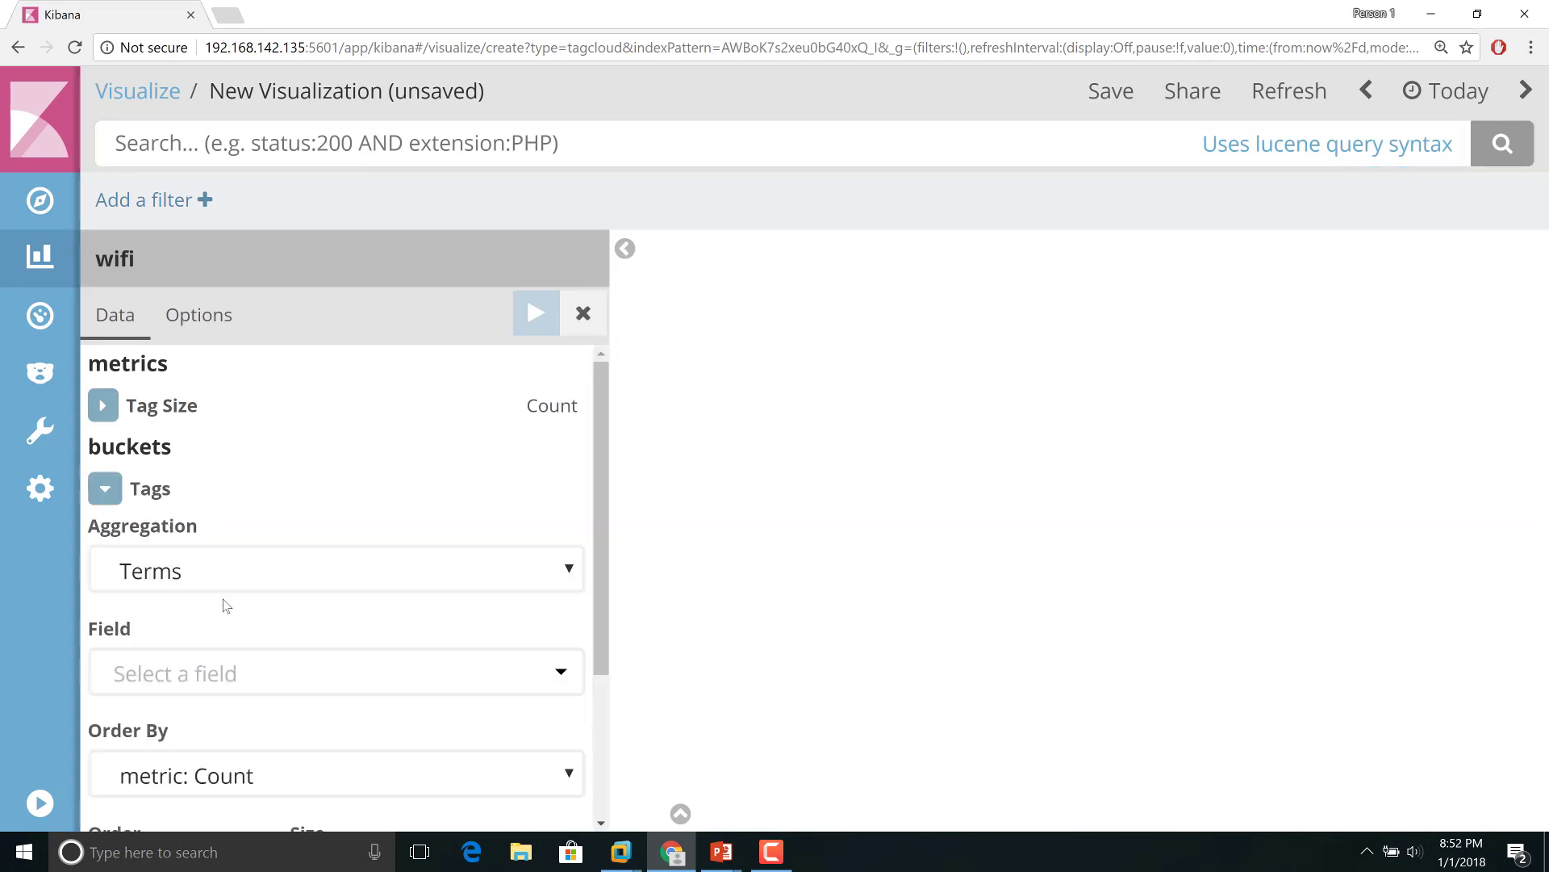
pyautogui.scroll(-2, 224, 605)
pyautogui.hotkey('ctrl', '-')
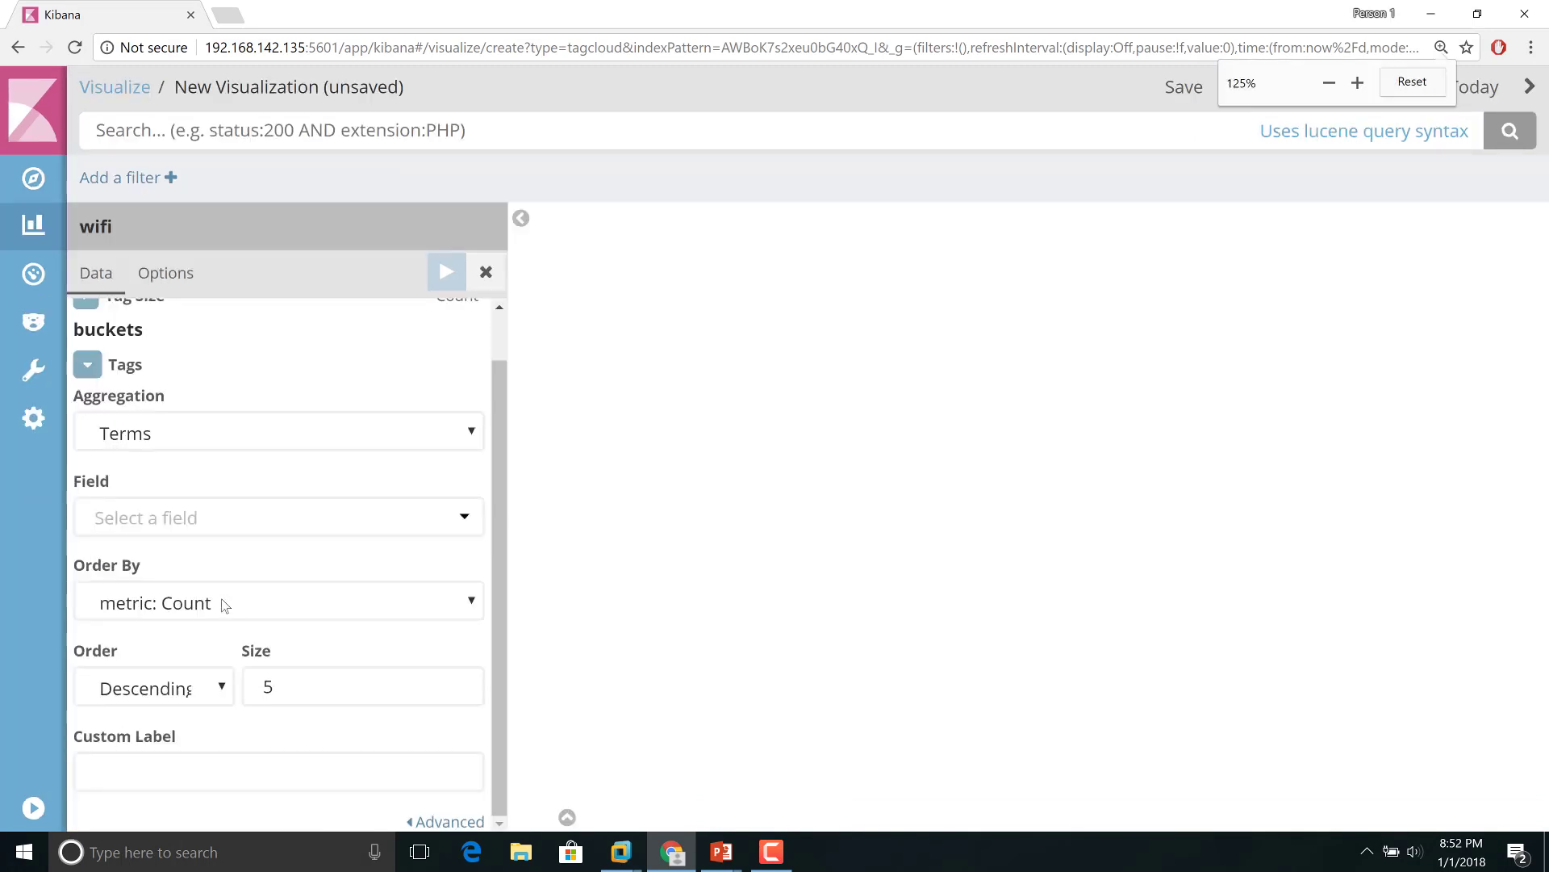
pyautogui.hotkey('ctrl', '-')
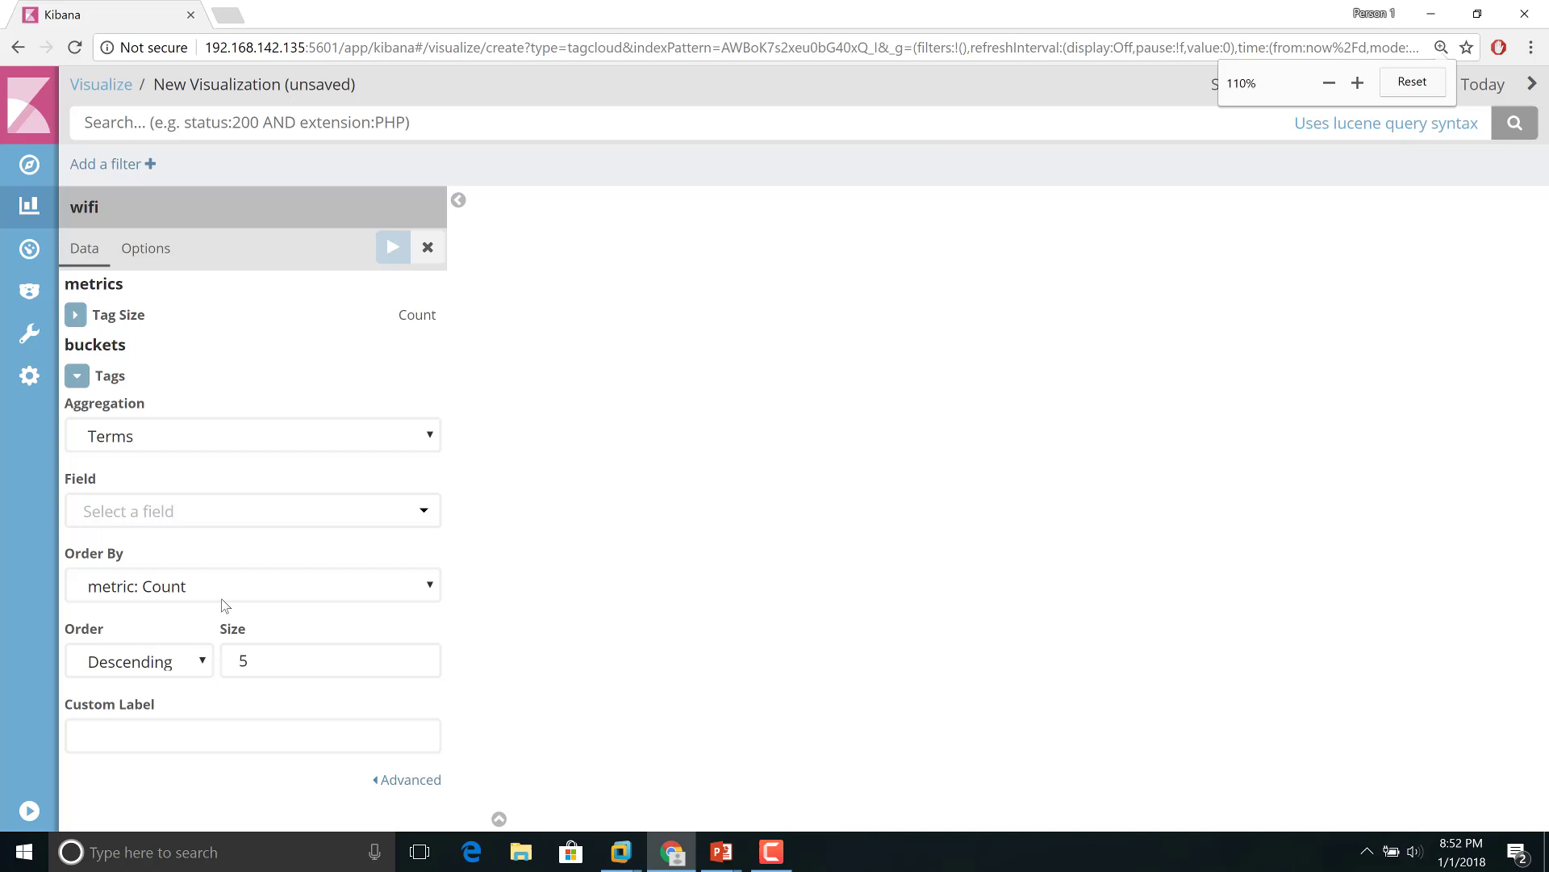
pyautogui.click(201, 524)
pyautogui.write('acc')
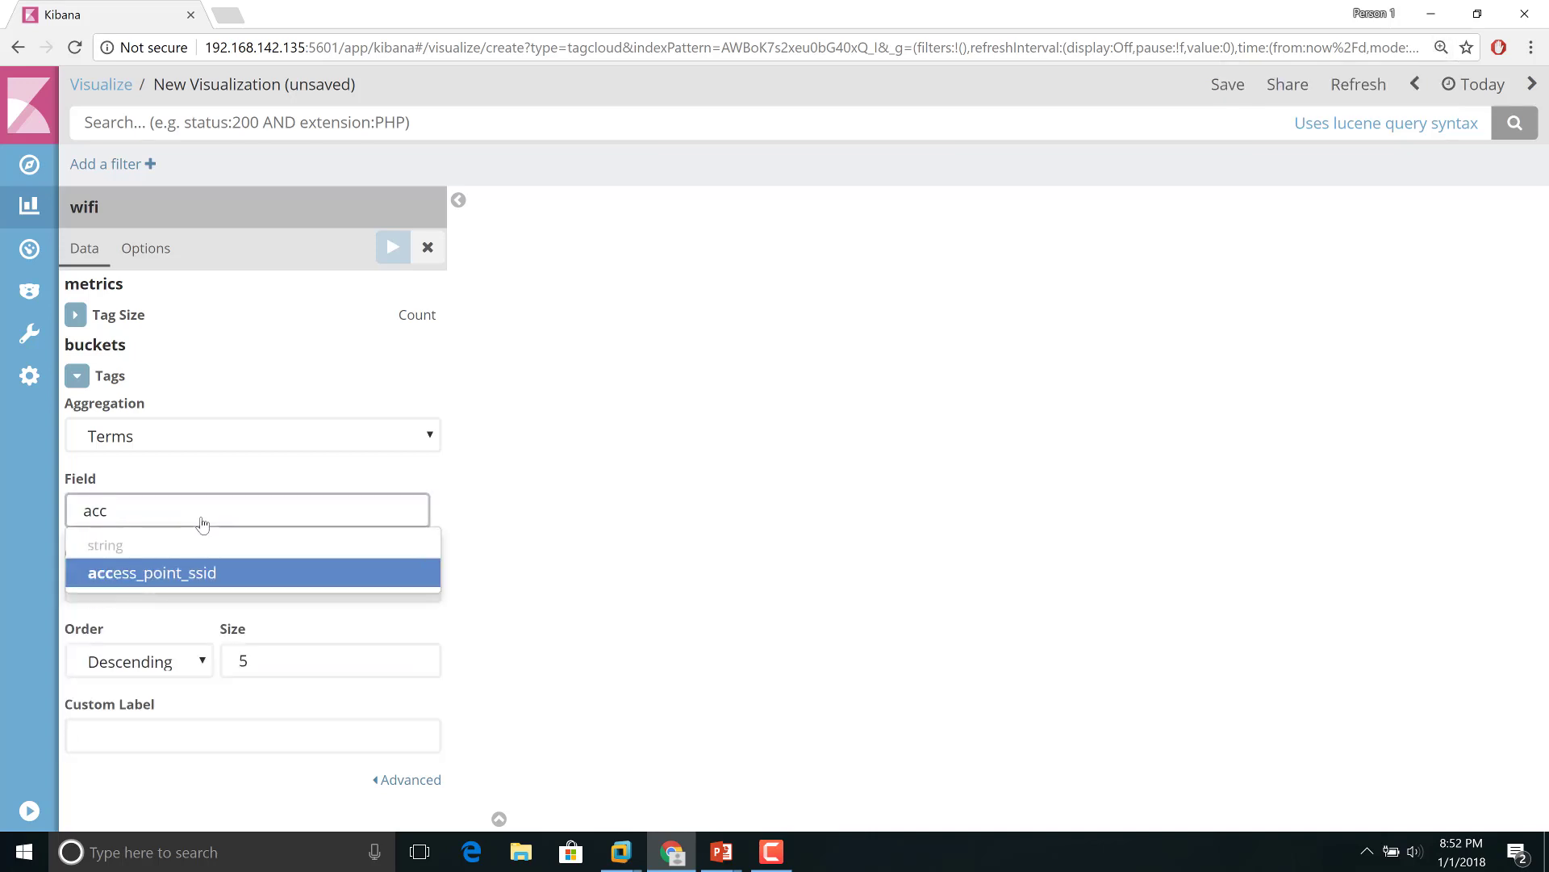
pyautogui.click(215, 572)
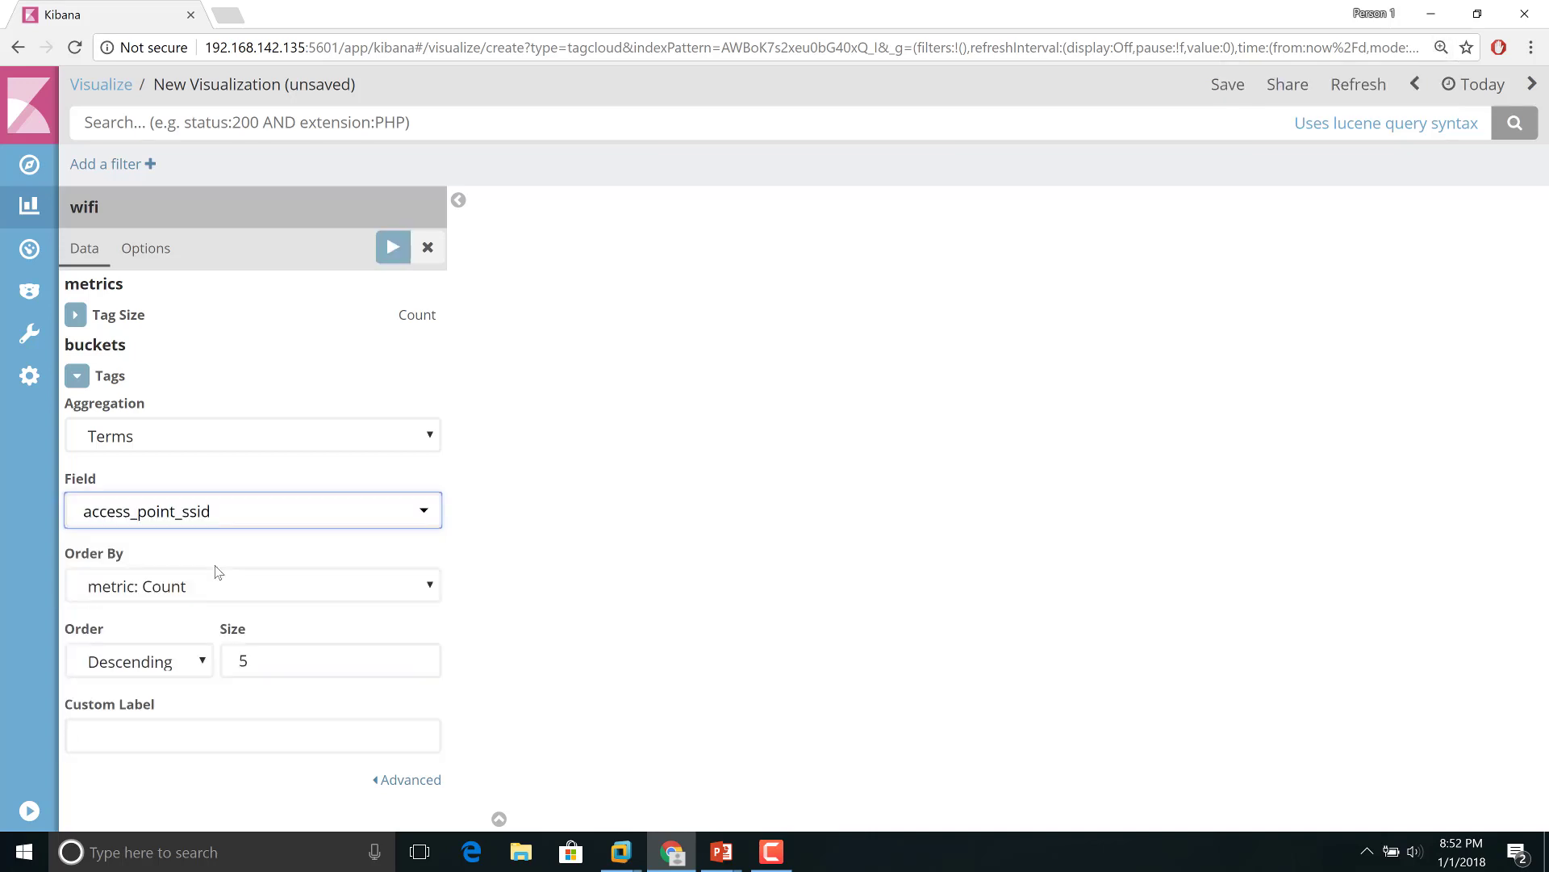
# Step: Set the Tags bucket's size to 10 and apply the changes to generate the SSID tag cloud
pyautogui.click(280, 652)
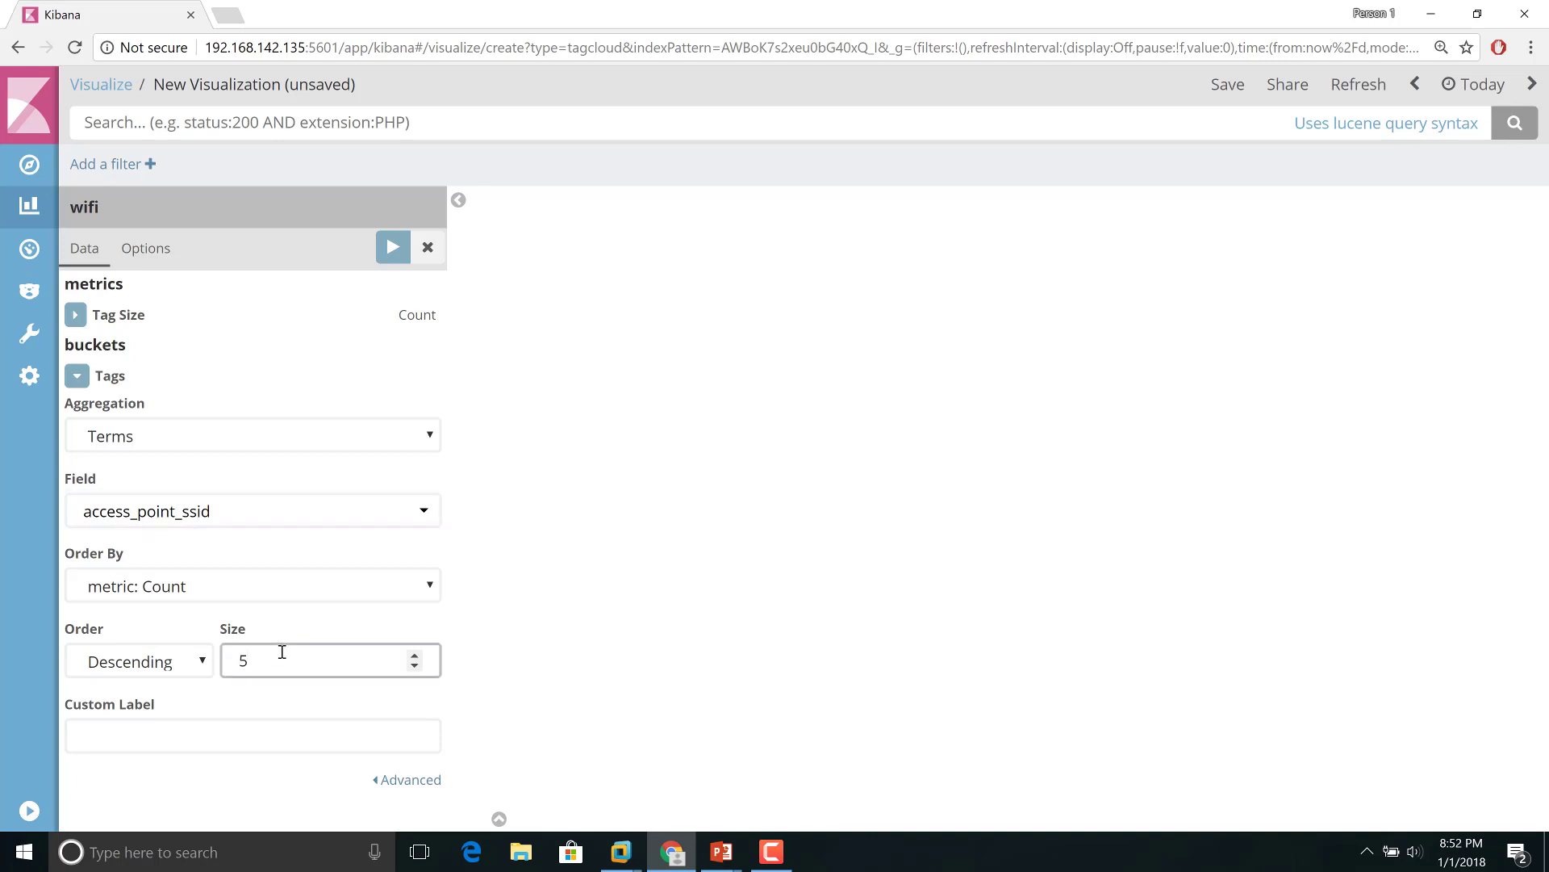
pyautogui.press('BackSpace')
pyautogui.write('10')
pyautogui.click(391, 253)
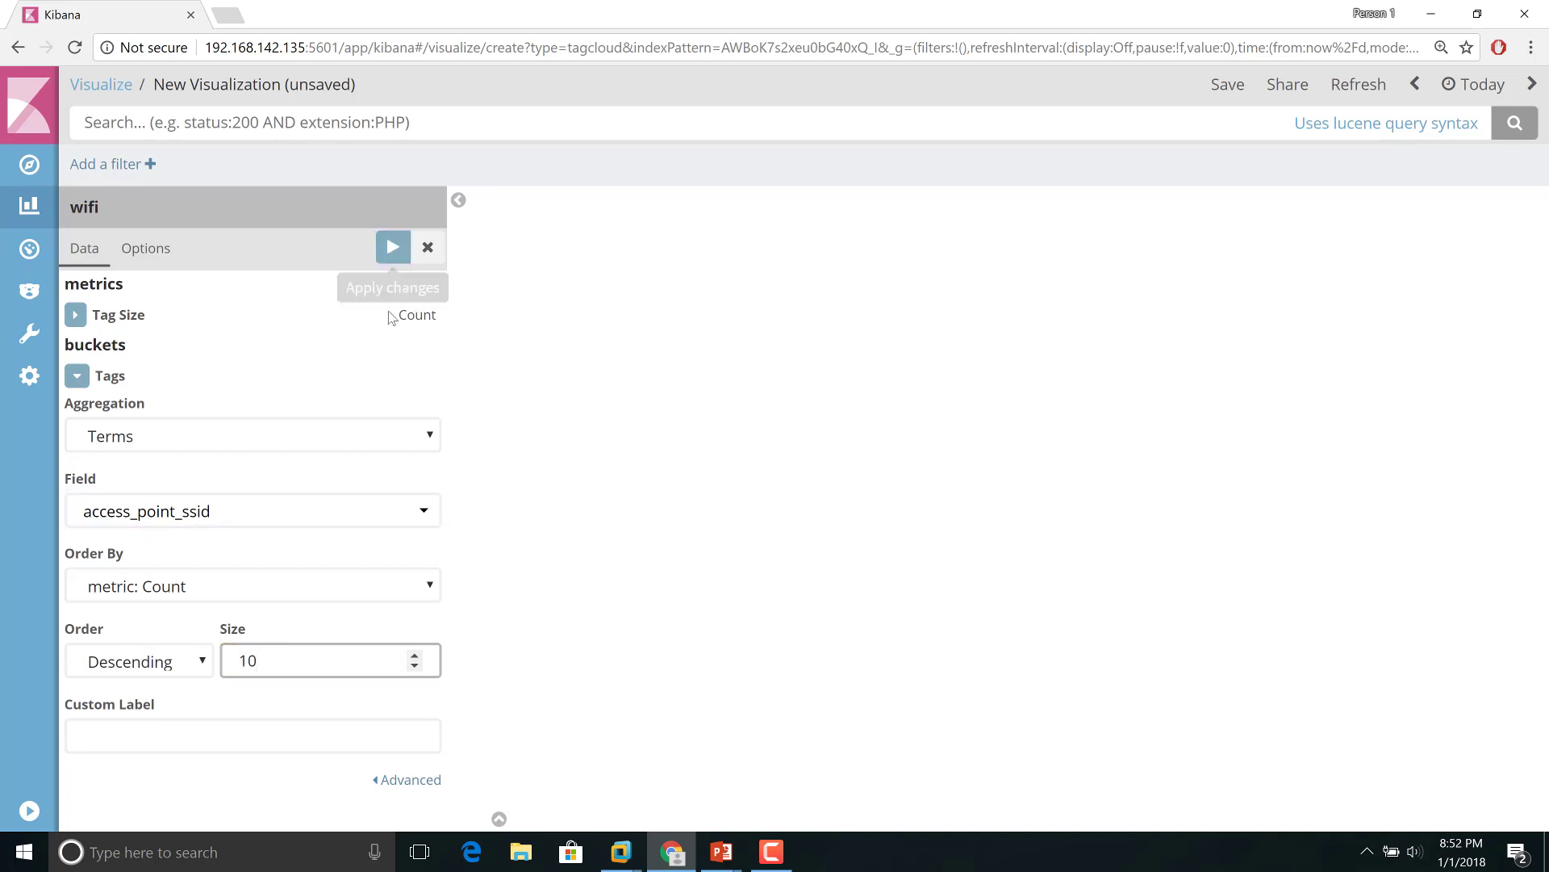
pyautogui.click(391, 247)
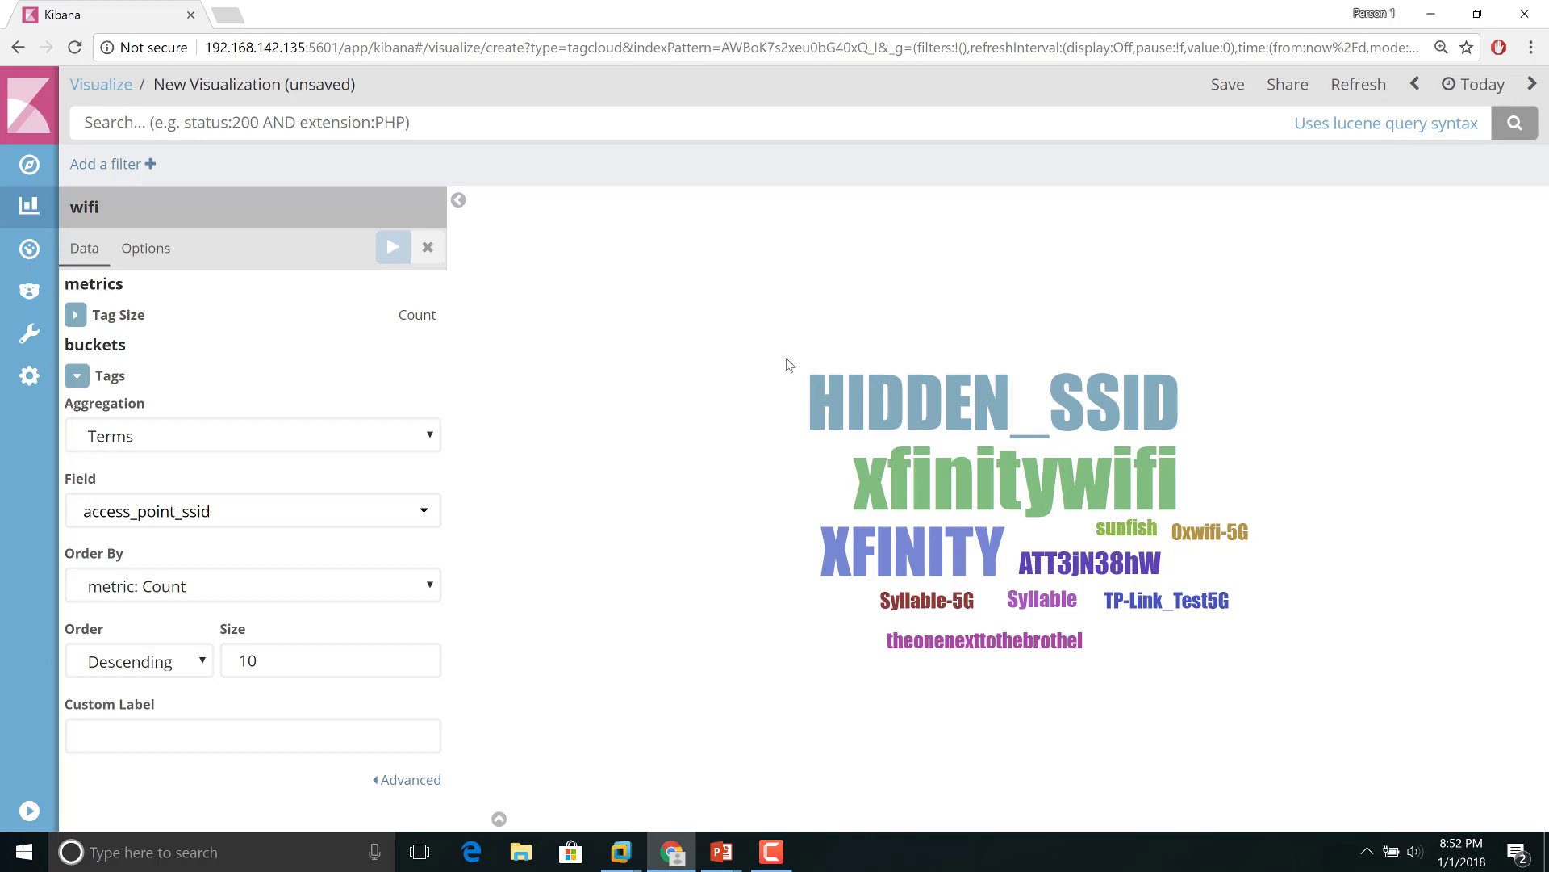
# Step: Return to Discover, switch to the PowerPoint slides on access_point_ssid, and advance to the following slide
pyautogui.click(39, 171)
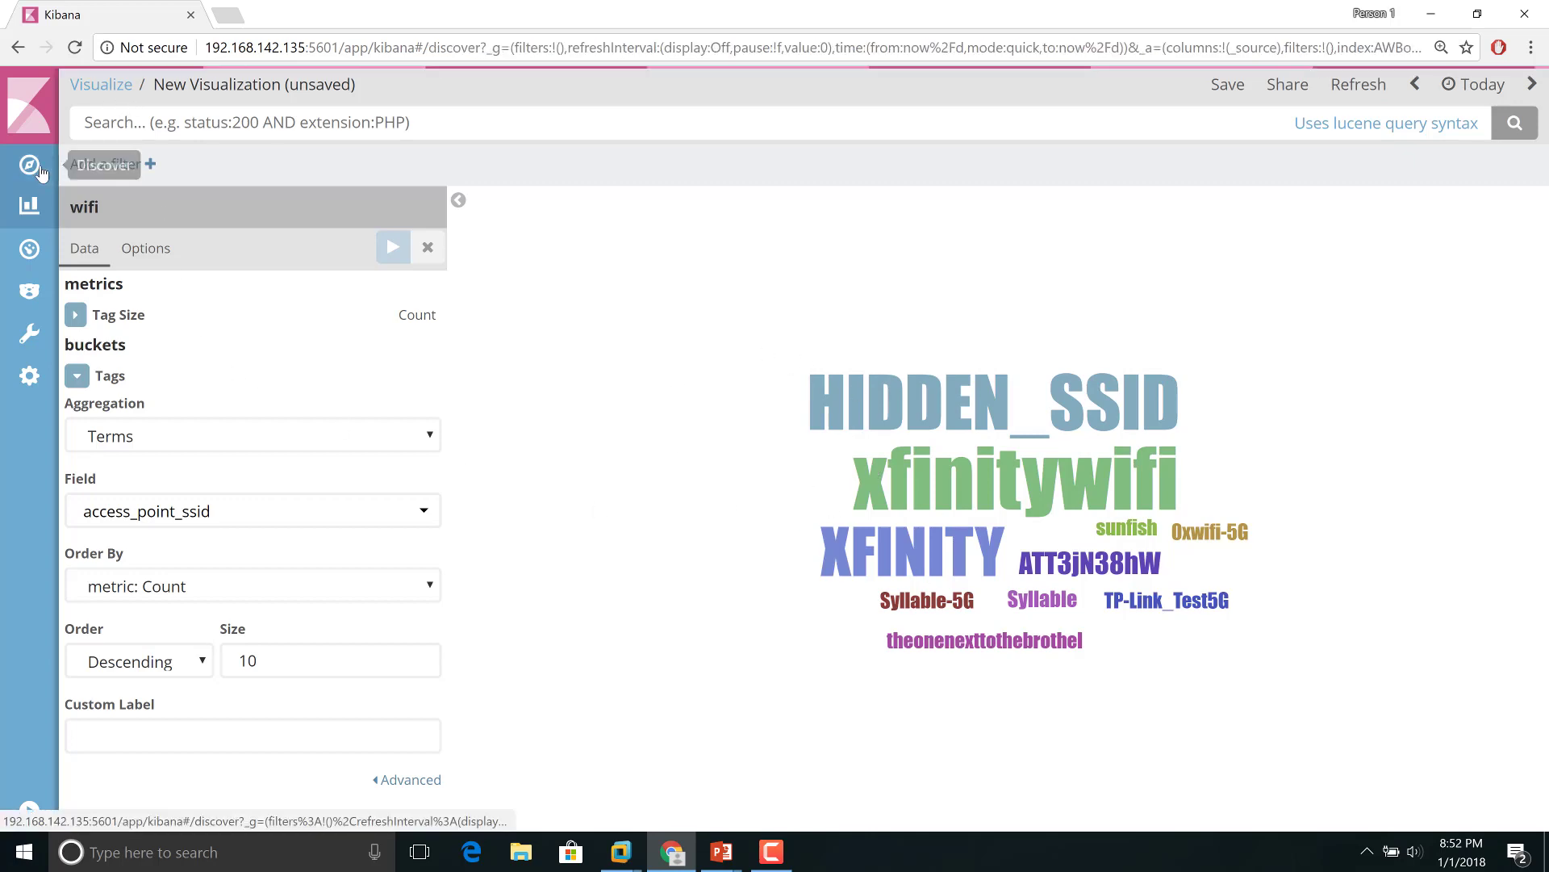
pyautogui.hotkey('alt', 'Tab')
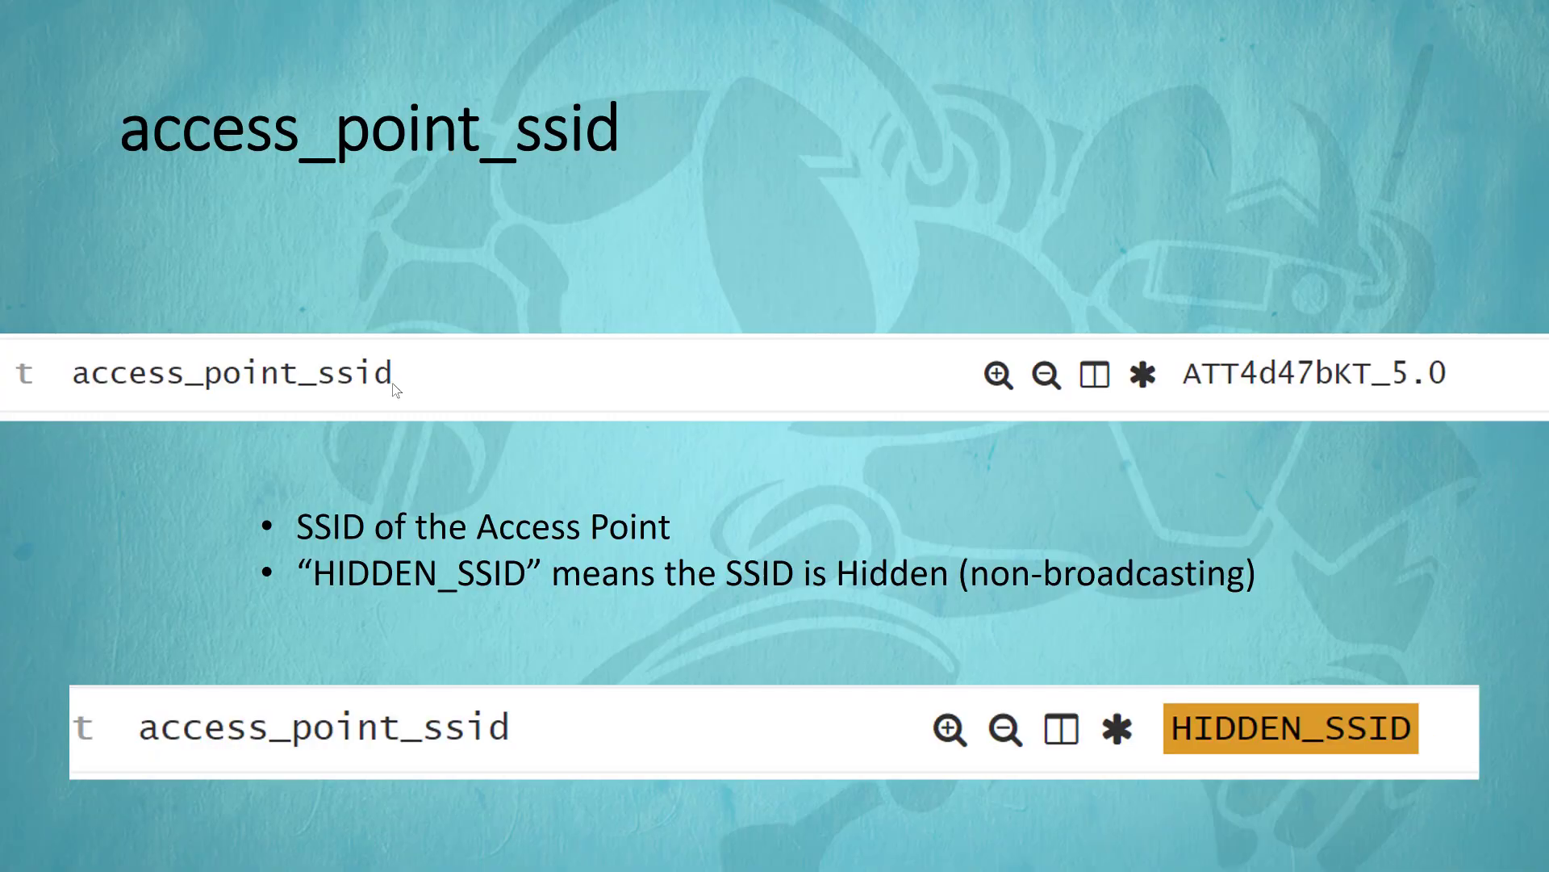
pyautogui.press('Right')
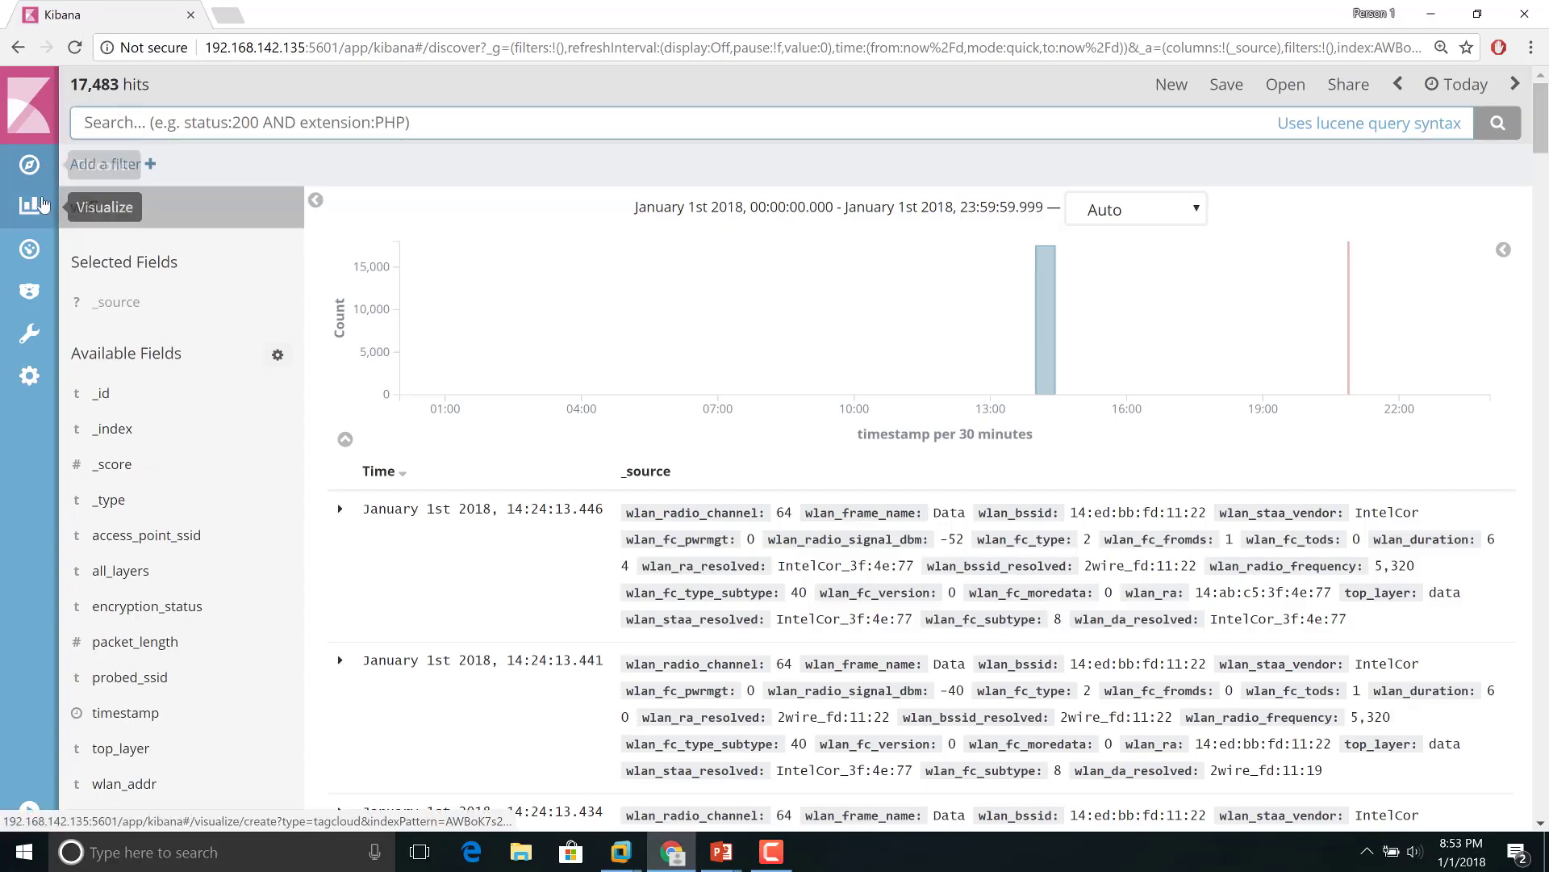
# Step: Reopen the unsaved tag cloud in Kibana and change its Tags field to probed_ssid
pyautogui.click(43, 207)
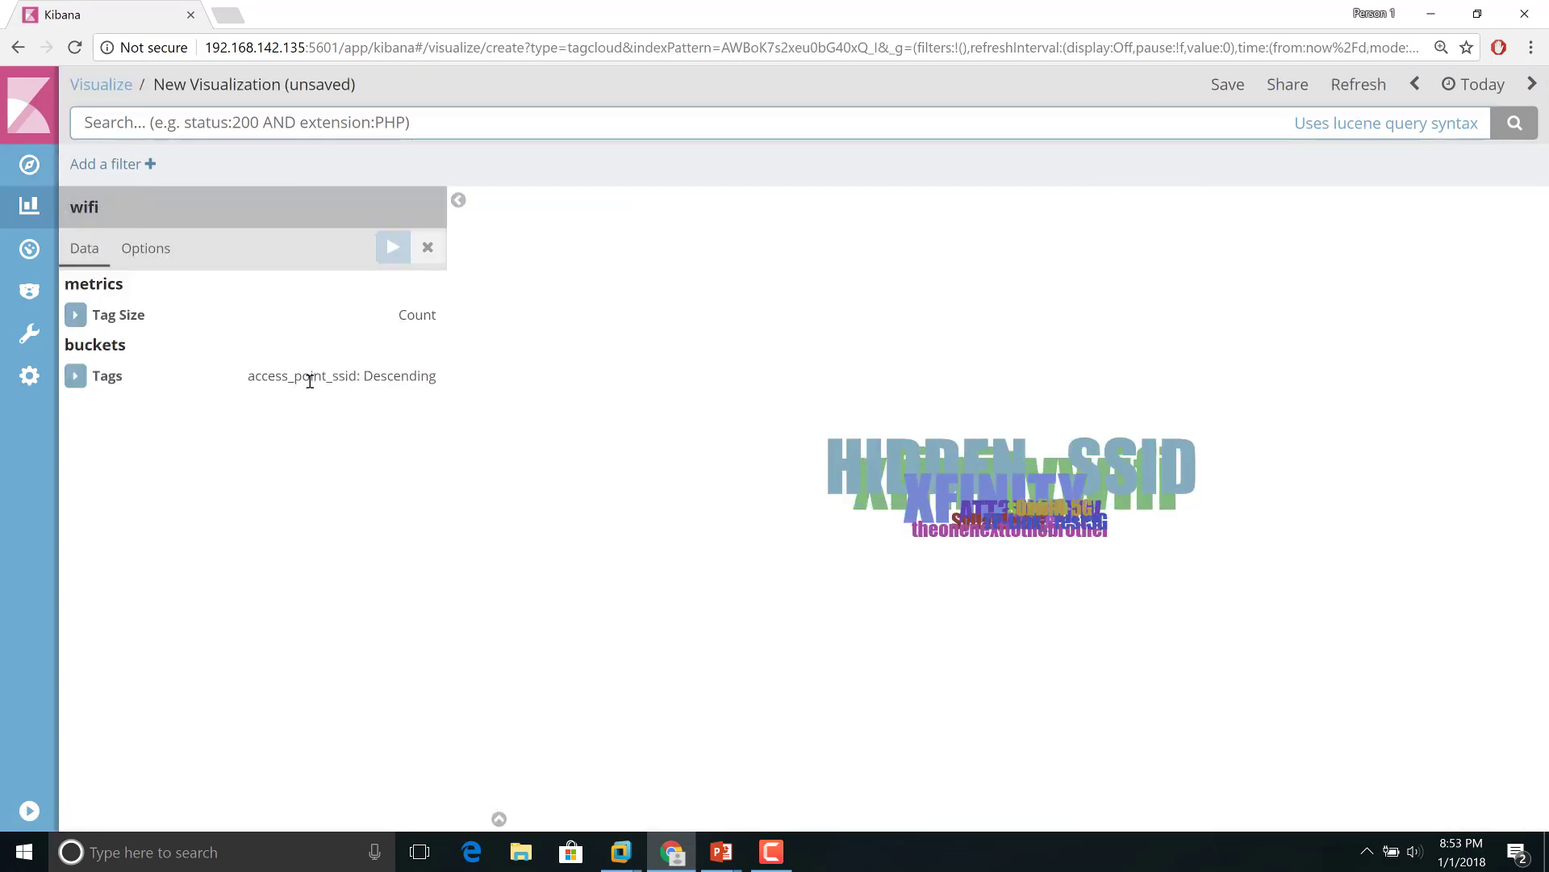
pyautogui.click(74, 377)
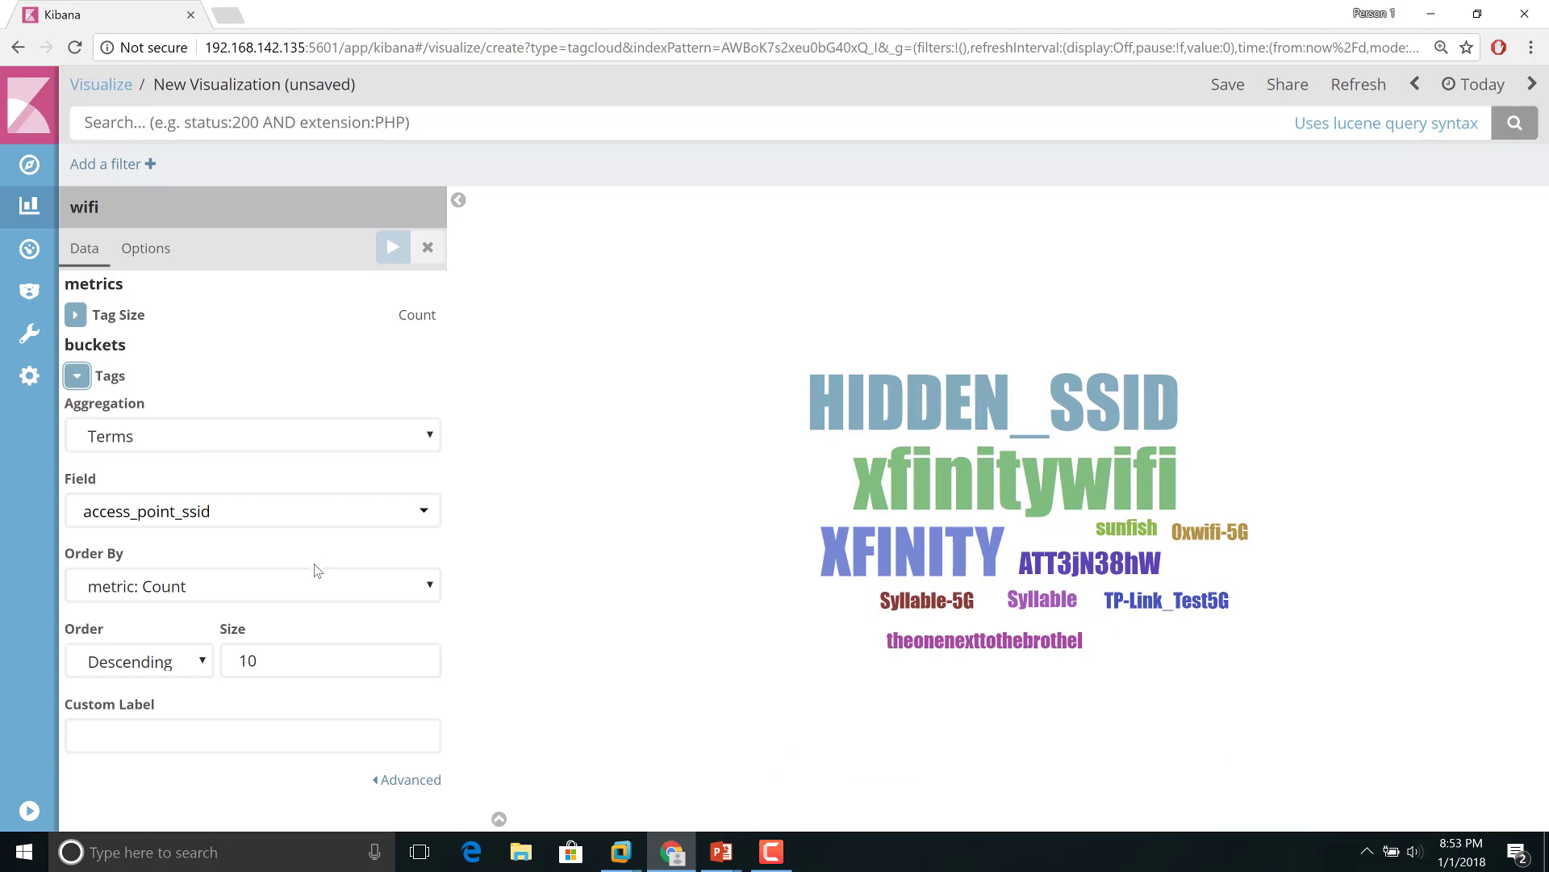
pyautogui.click(320, 510)
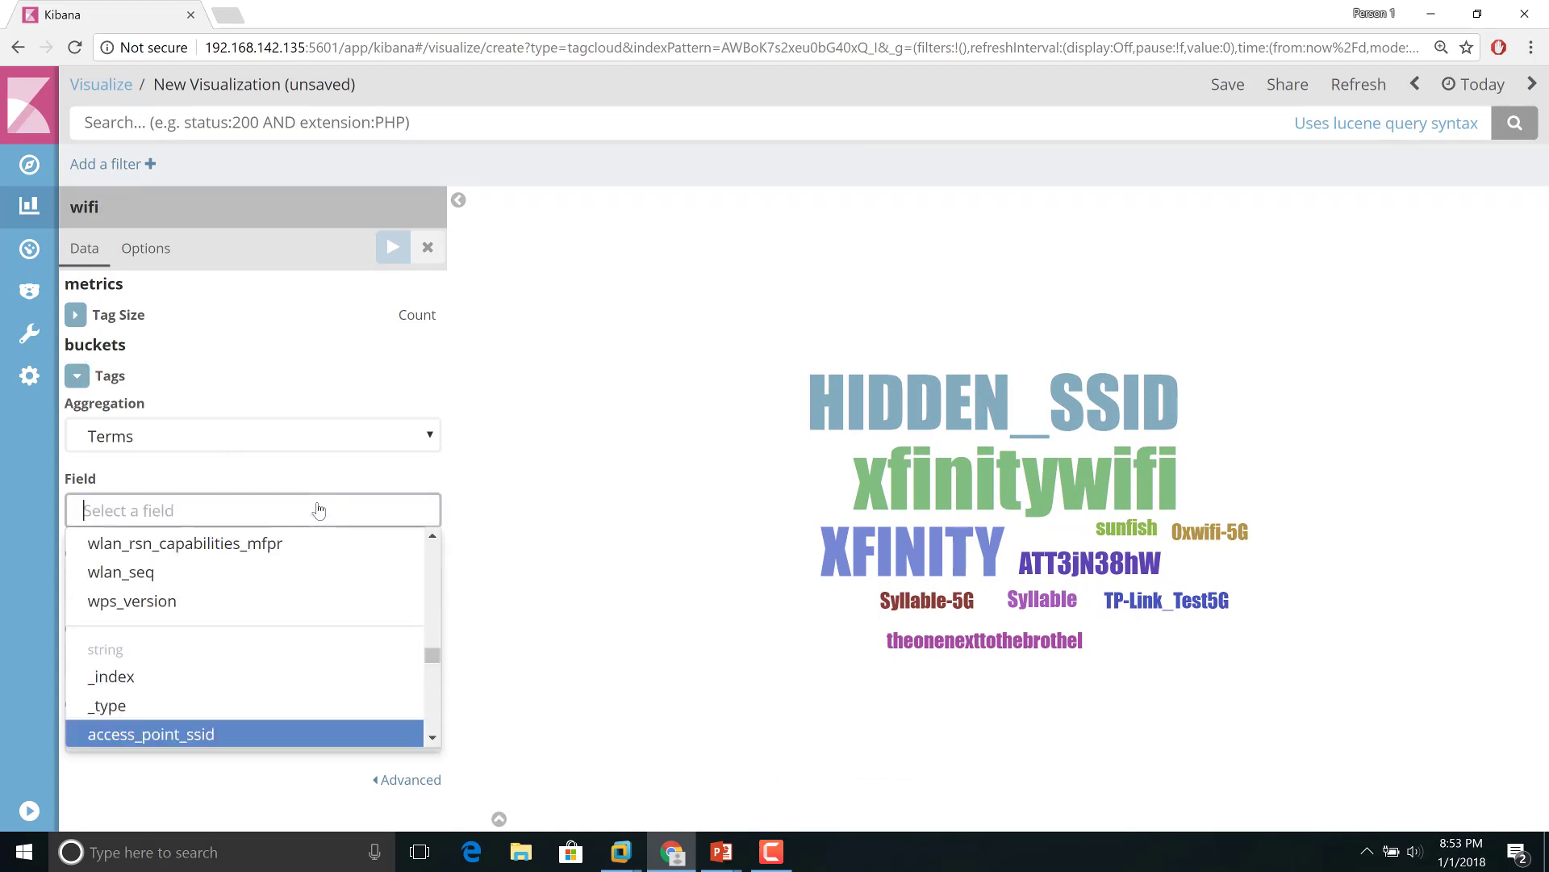
pyautogui.write('prob')
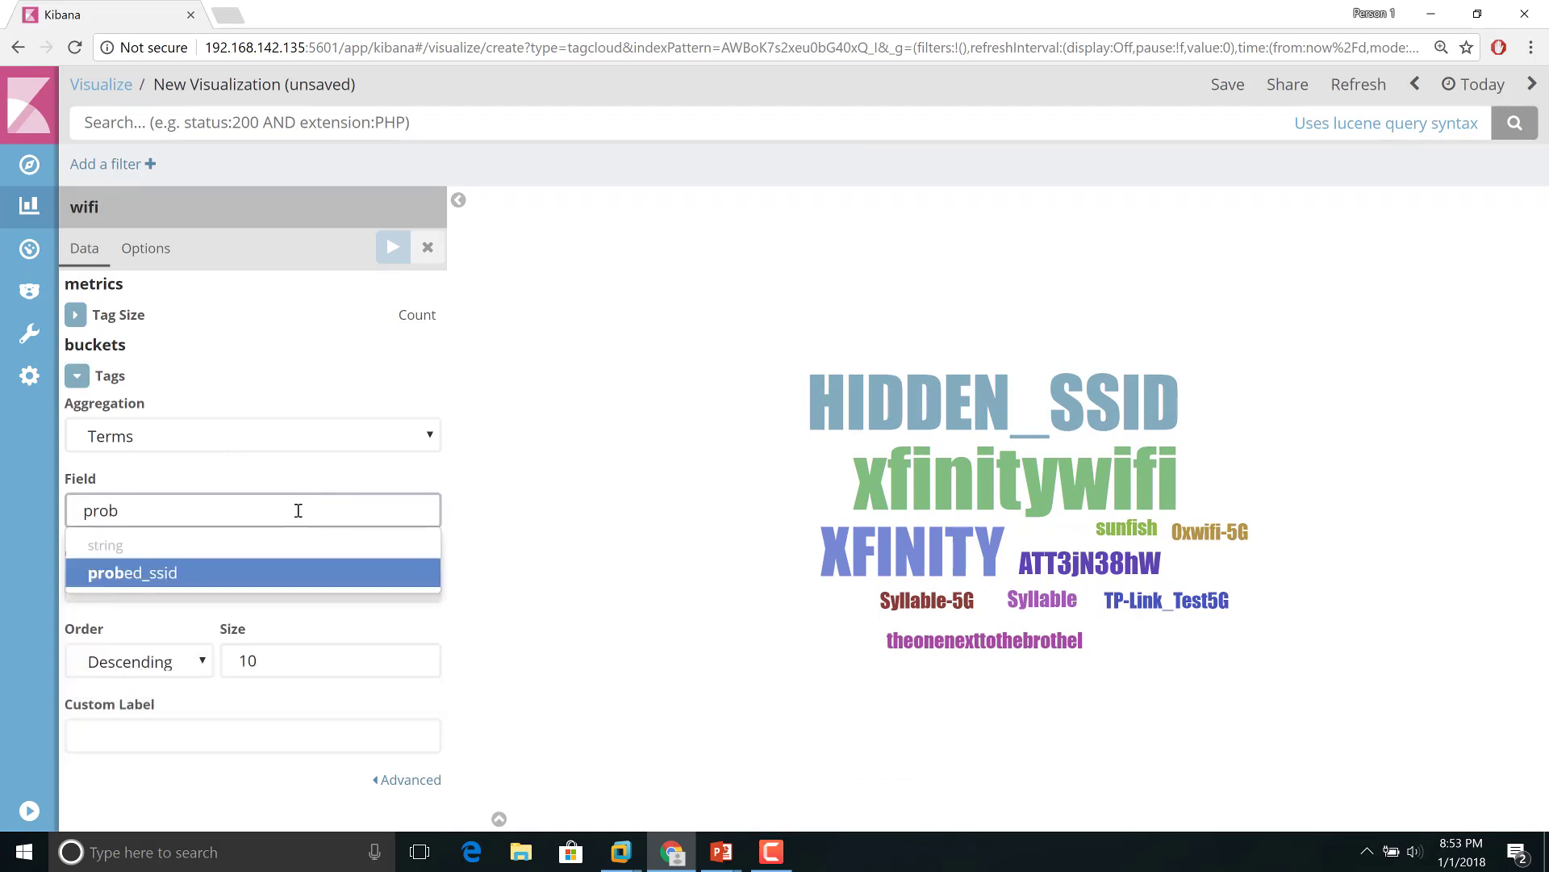
pyautogui.click(184, 574)
# Step: Set the probed_ssid bucket's size to 100 and apply the changes to the tag cloud
pyautogui.click(297, 665)
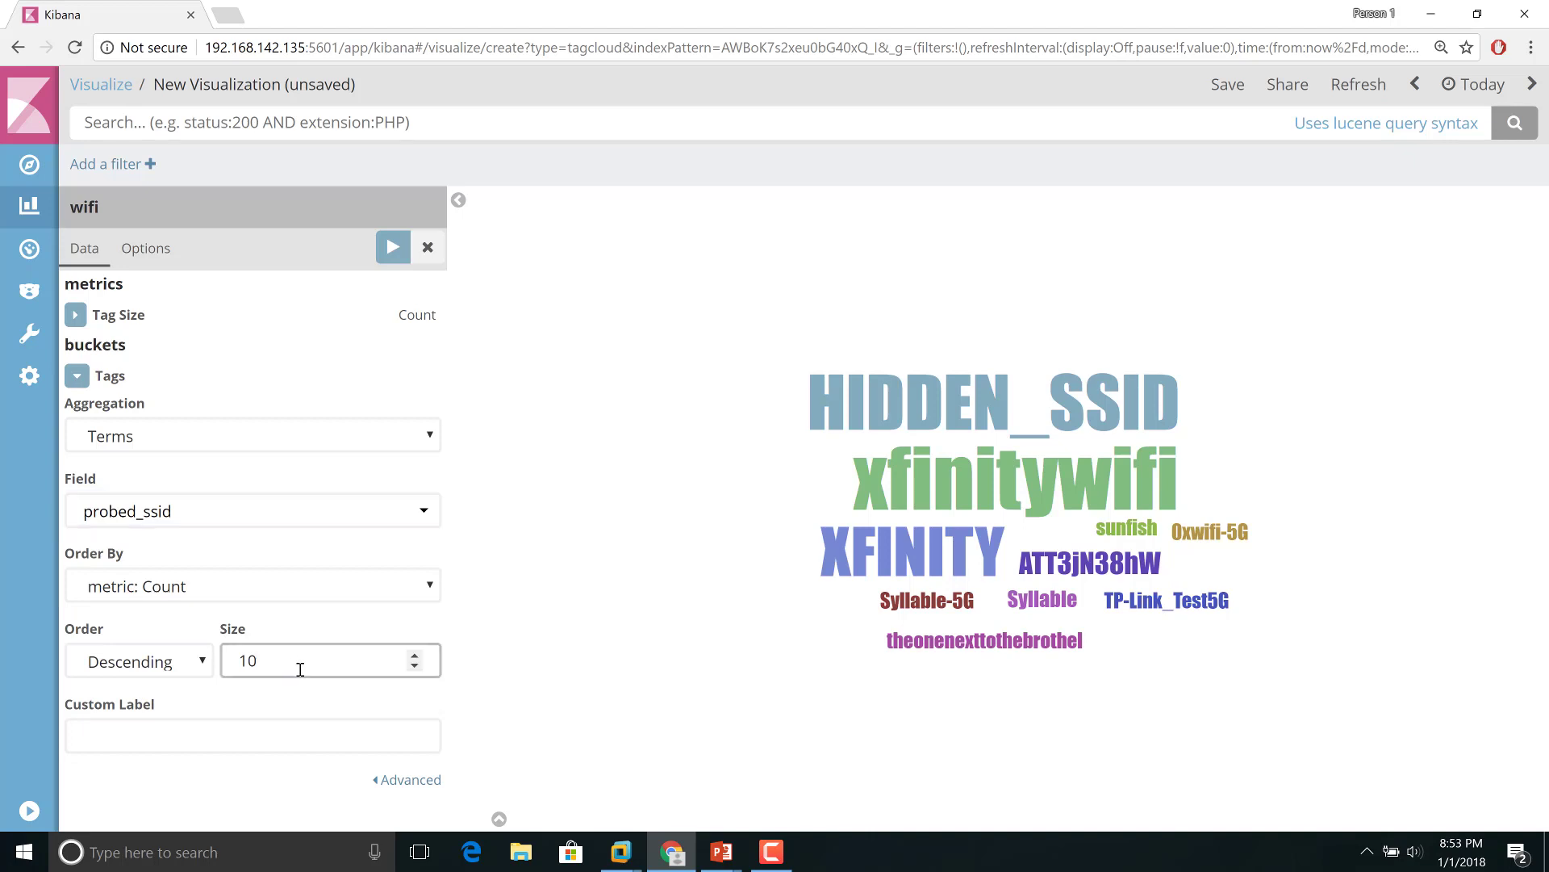
pyautogui.write('0')
pyautogui.click(394, 250)
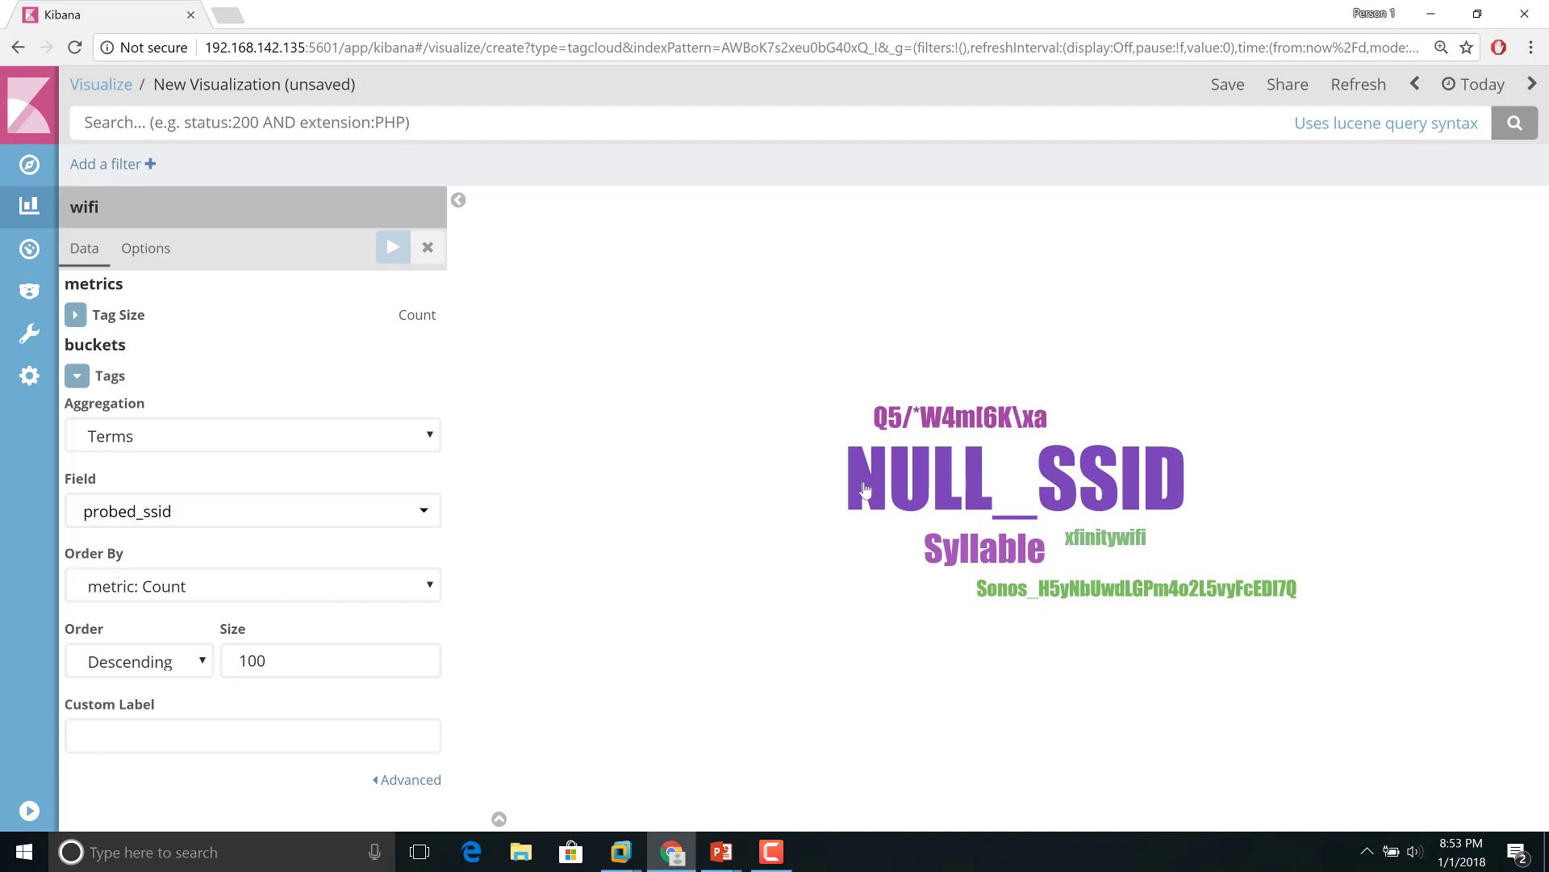
# Step: Return to Discover and go through the PowerPoint slides from probed_ssid to the WLAN Frame Control Header
pyautogui.click(24, 164)
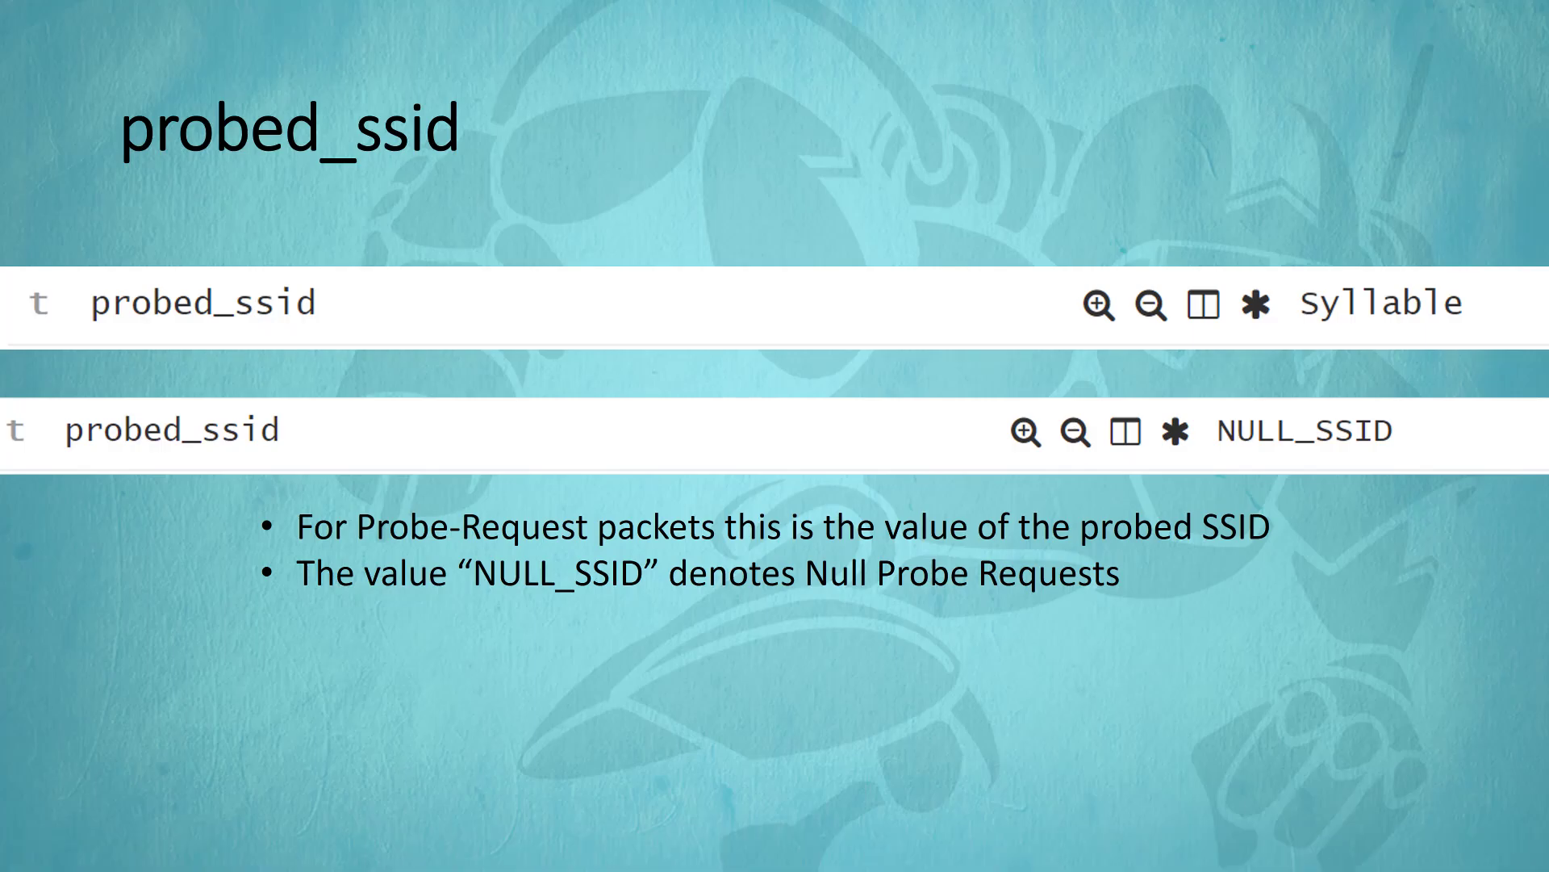
pyautogui.click(211, 594)
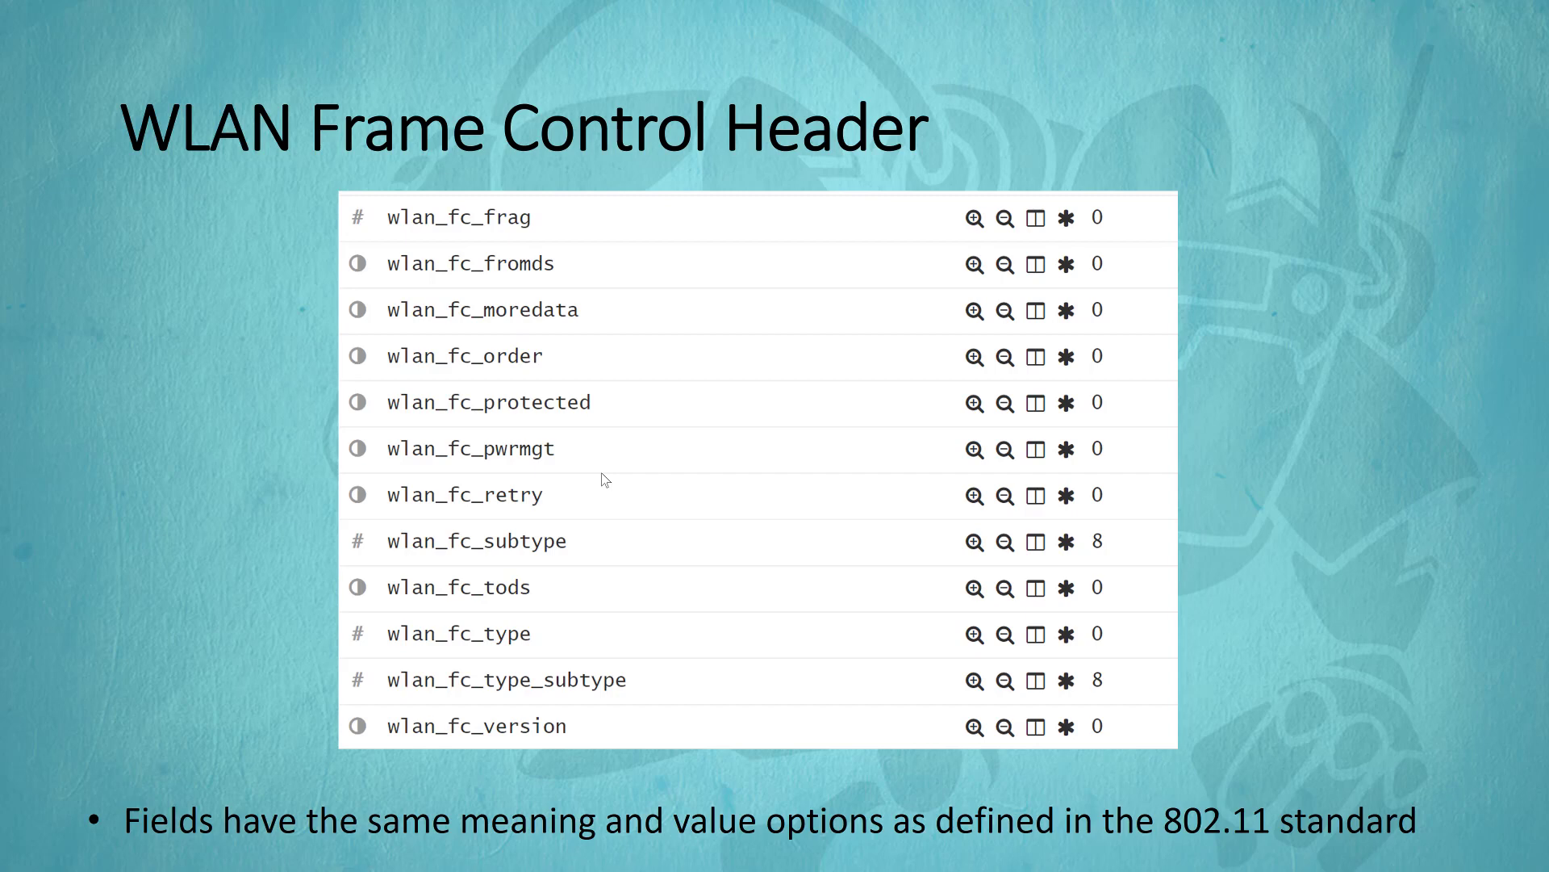
# Step: Switch to Kibana and expand the first unfiltered wifi record to view its fields in the table
pyautogui.hotkey('alt', 'Tab')
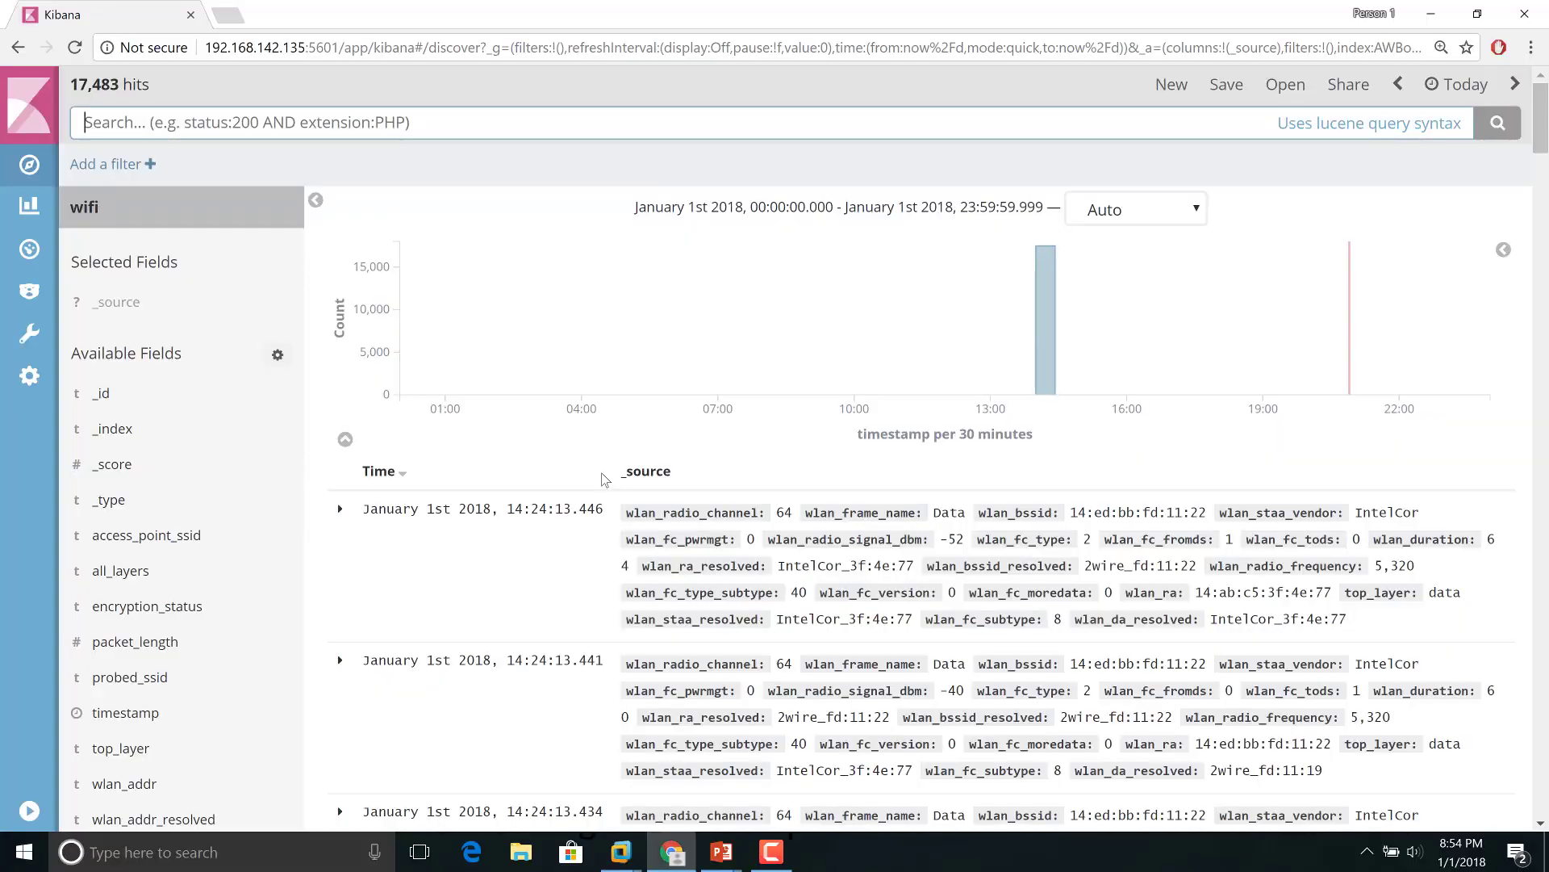
pyautogui.click(339, 509)
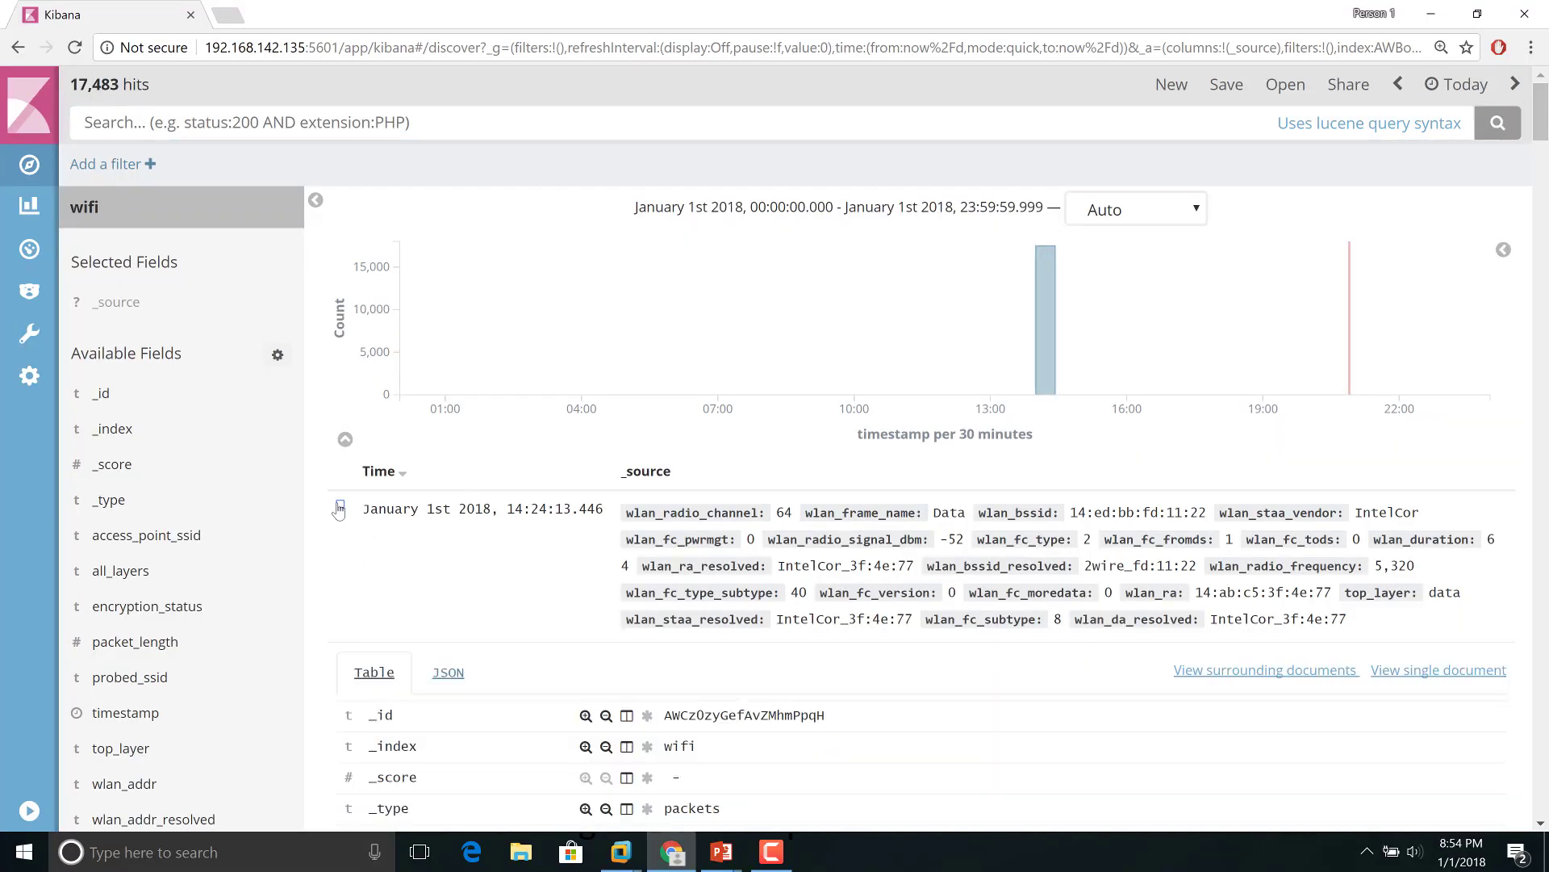
# Step: Examine the record's fields from wlan_fc_frag to wlan_fc_version, and switch to PowerPoint to advance to the WLAN Address Fields slide
pyautogui.scroll(-10, 339, 509)
pyautogui.scroll(6, 339, 509)
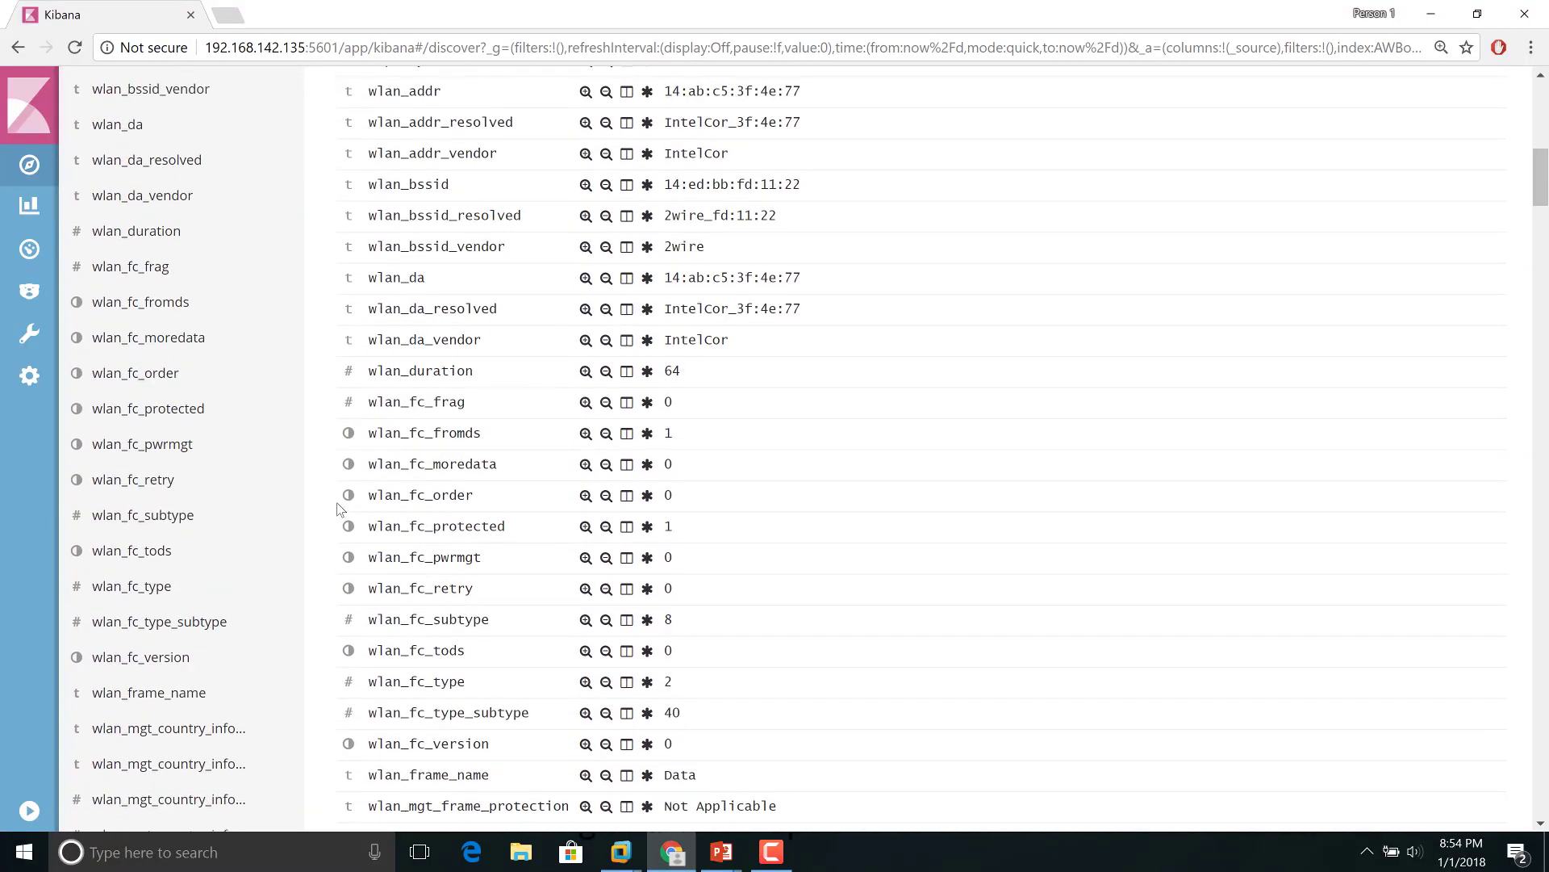
pyautogui.scroll(-7, 339, 507)
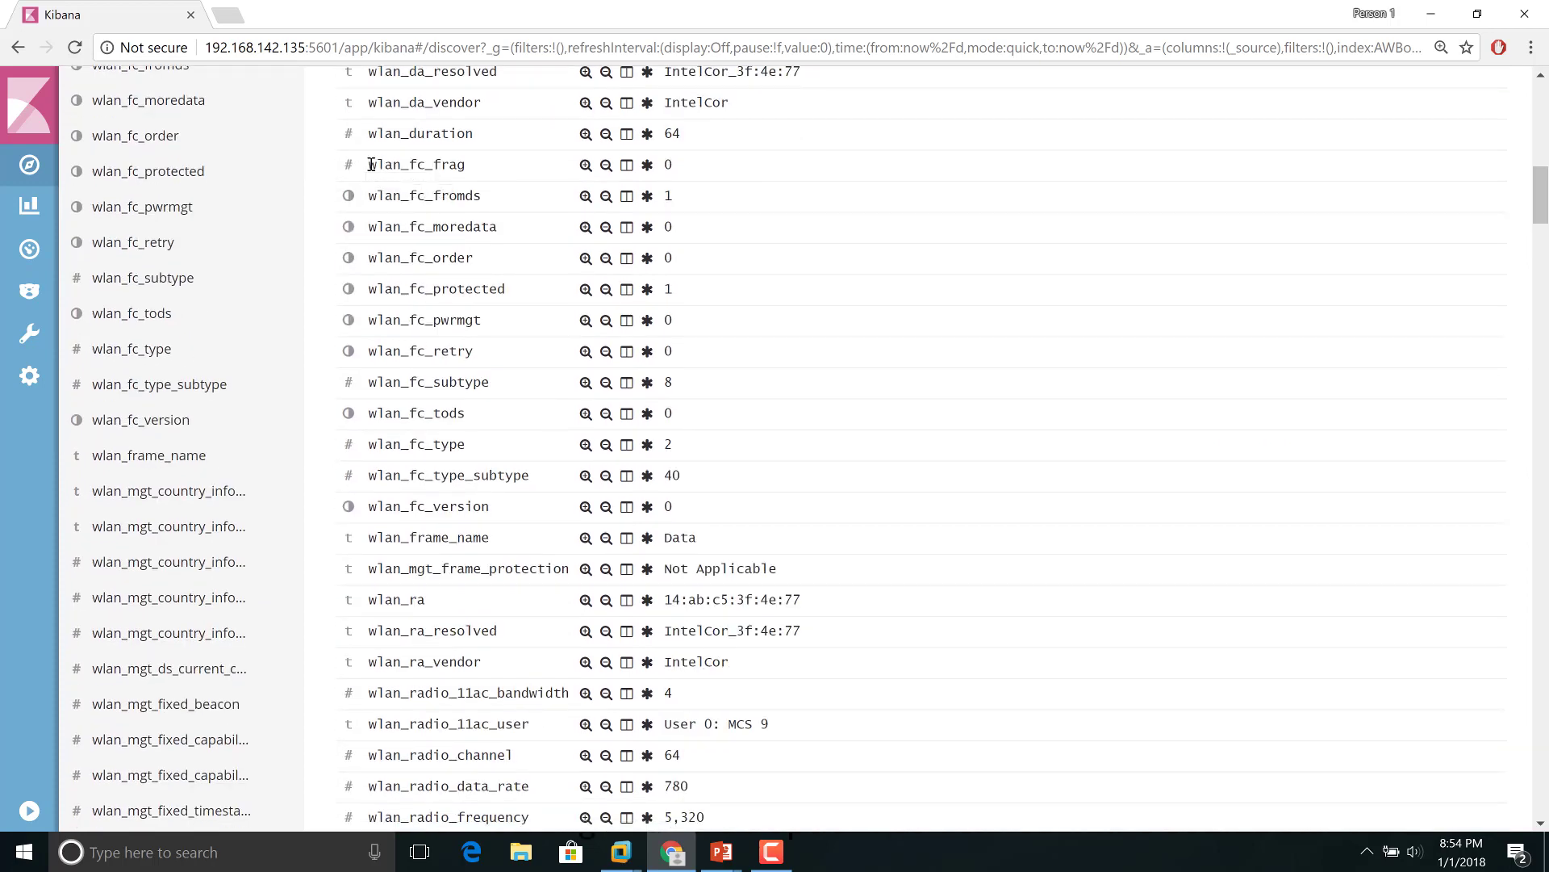
pyautogui.moveTo(370, 164); pyautogui.dragTo(720, 514)
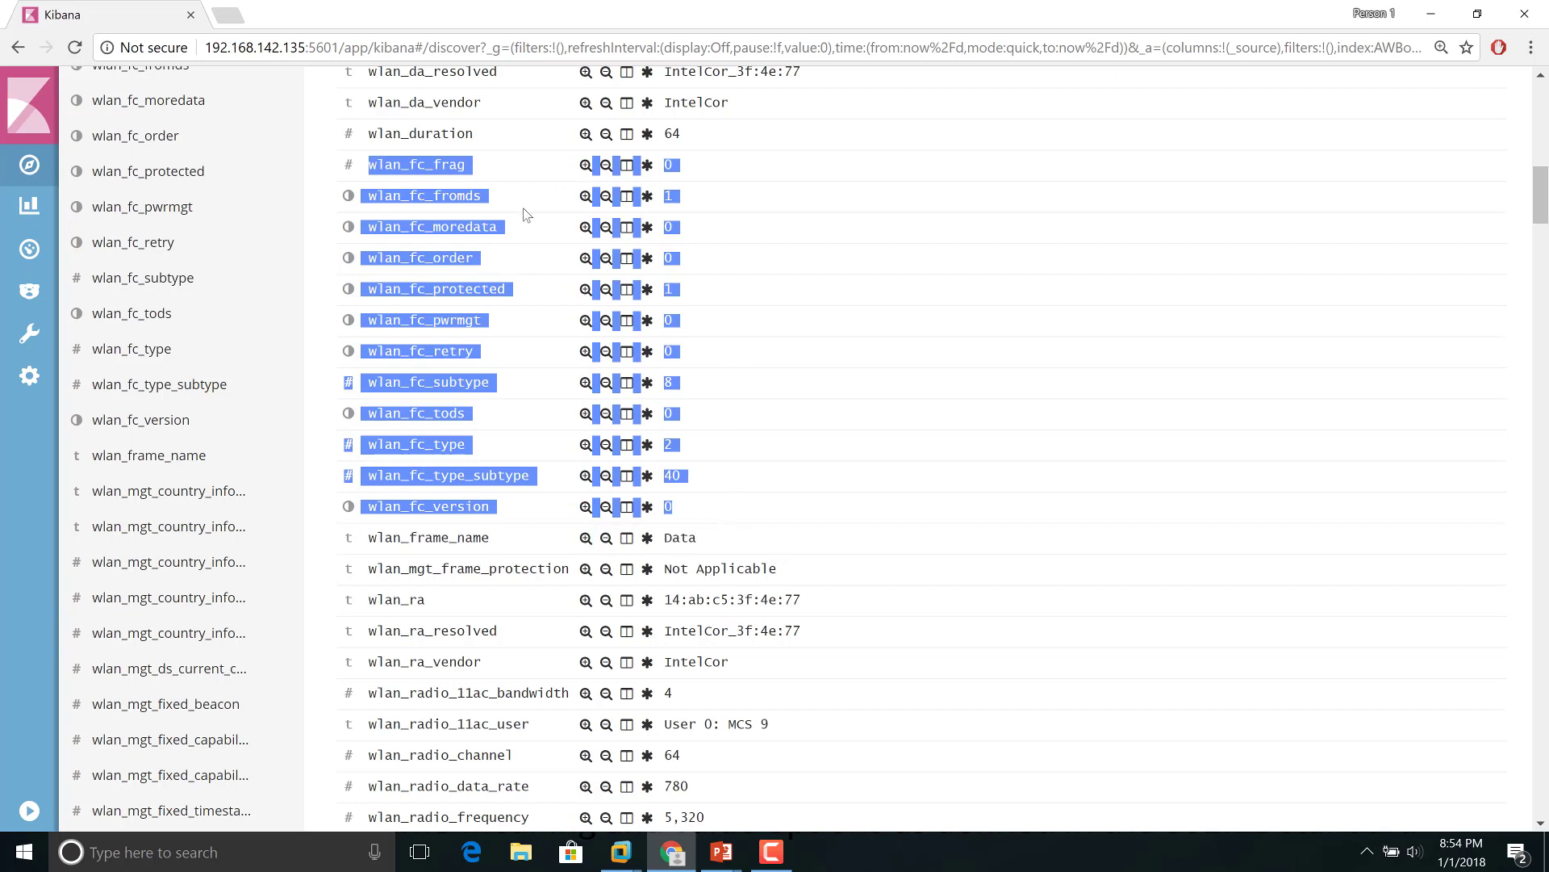
pyautogui.click(724, 170)
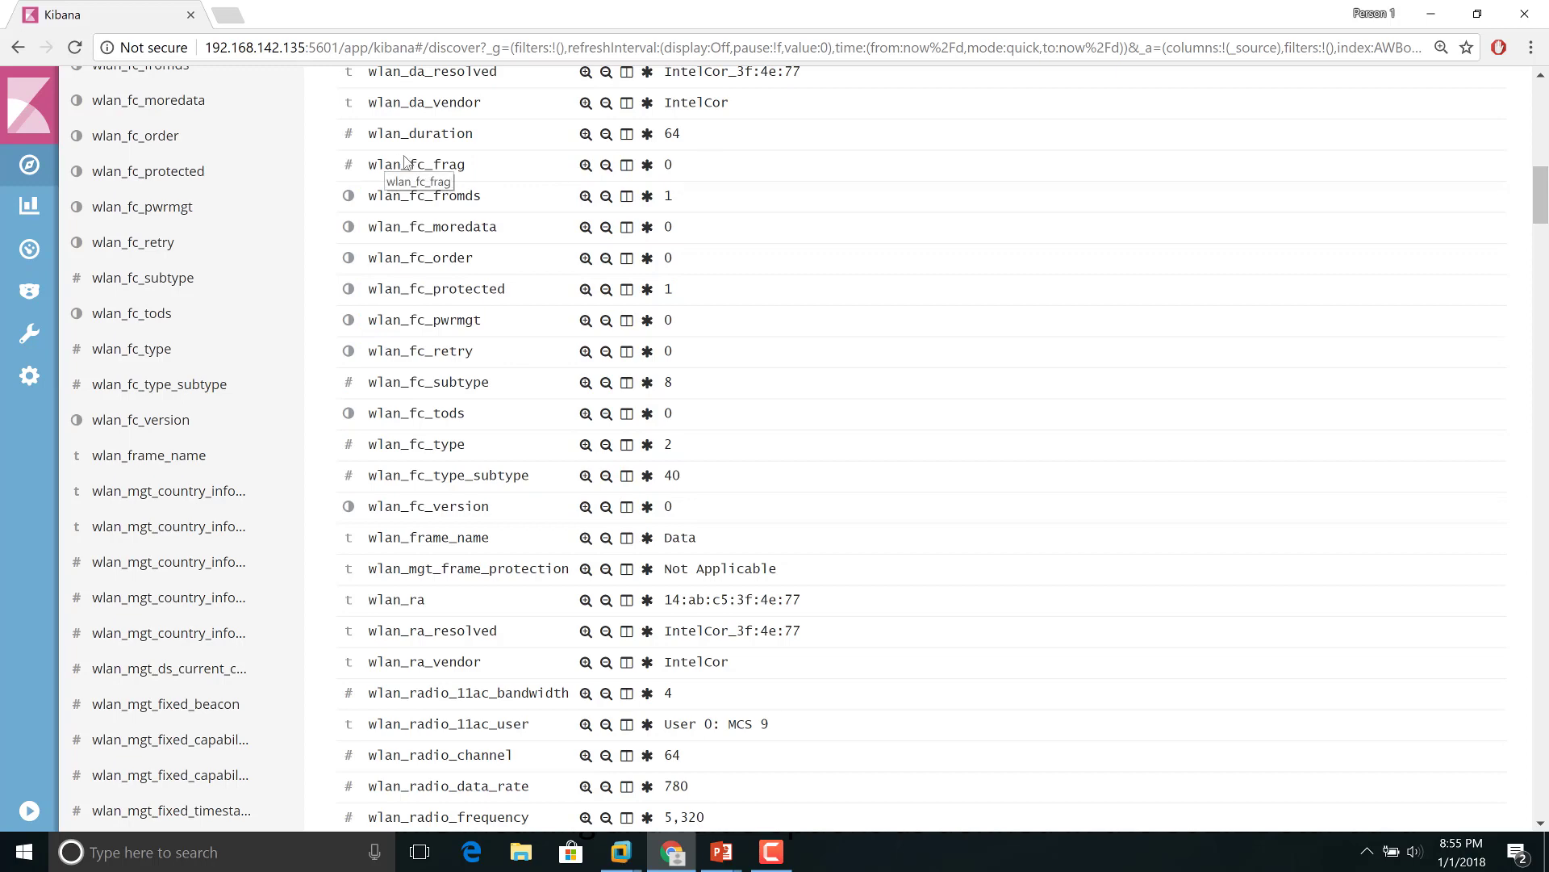
pyautogui.hotkey('alt', 'Tab')
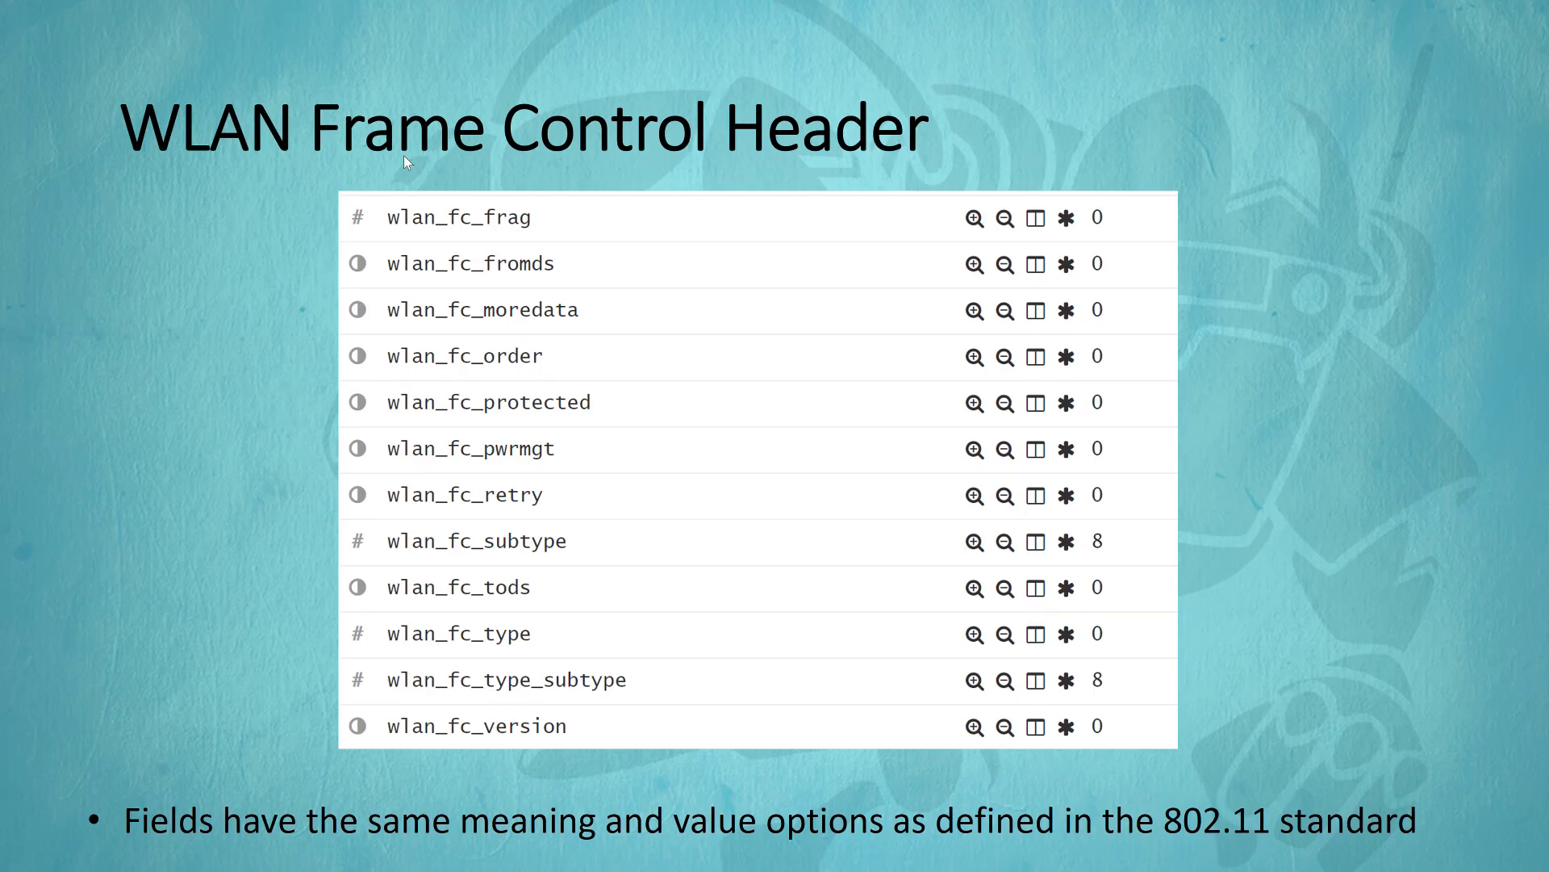
pyautogui.press('Right')
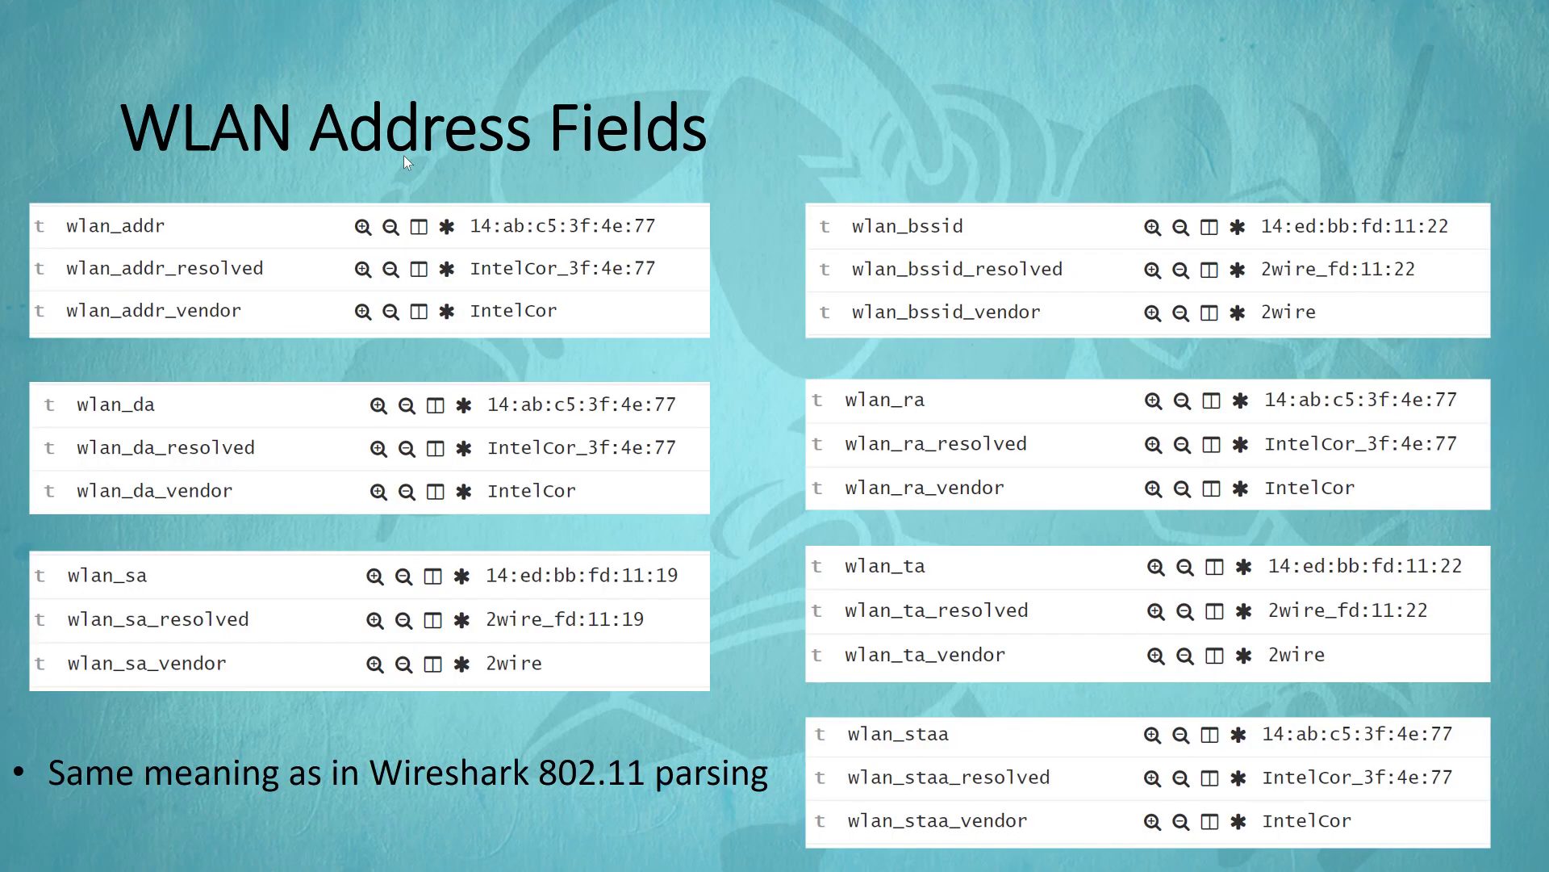
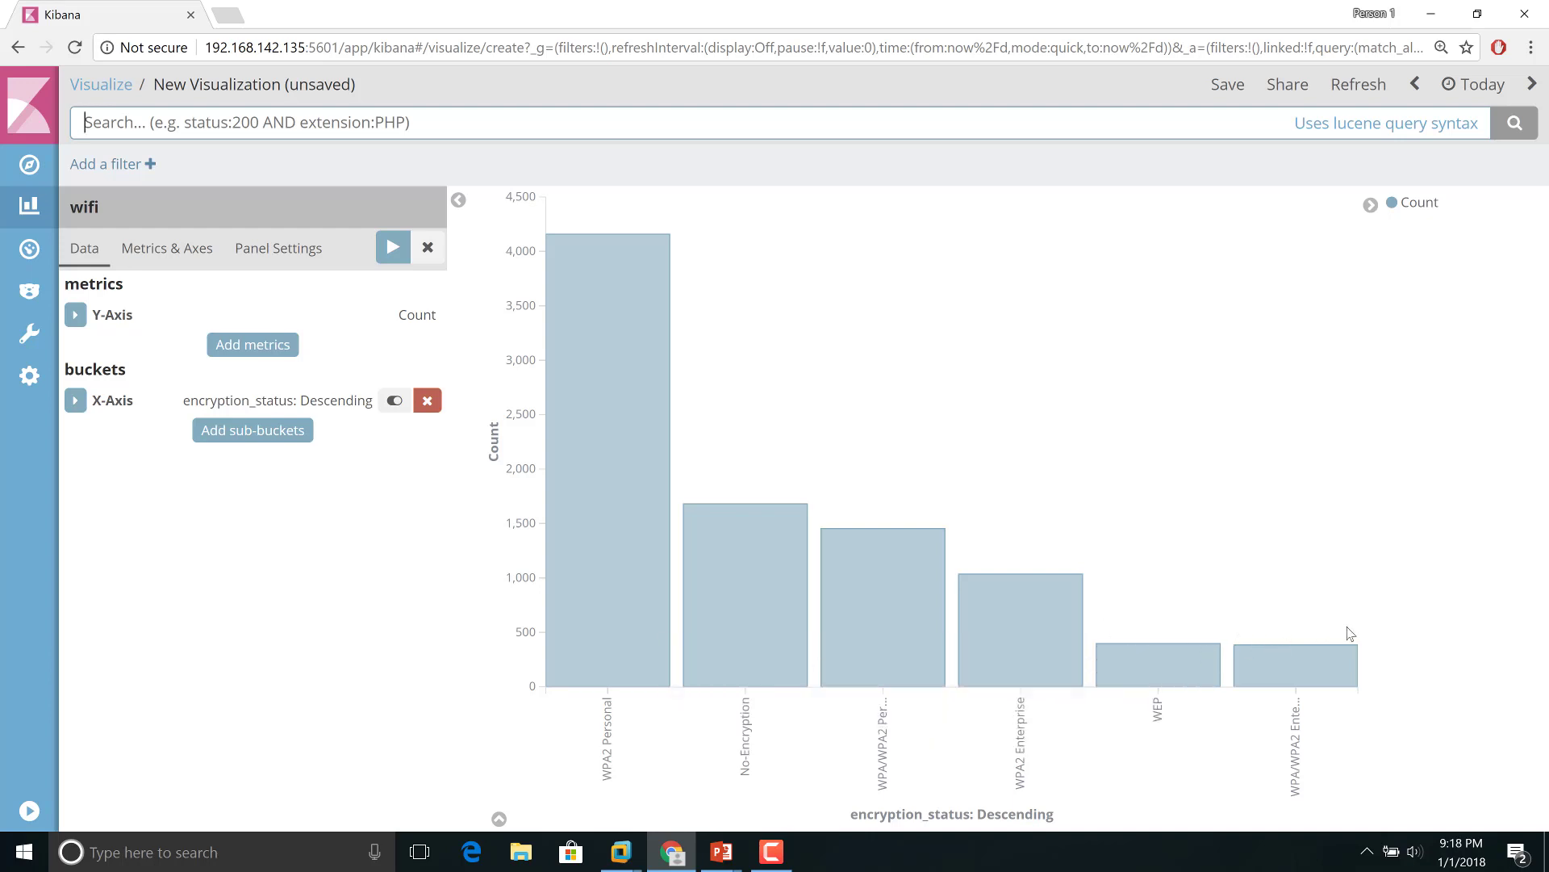
# Step: Inspect the encryption_status bar chart, return to Discover, and switch to PowerPoint to view the WLAN Encryption Related slide
pyautogui.moveTo(1343, 678)
pyautogui.moveTo(1160, 685)
pyautogui.click(29, 165)
pyautogui.hotkey('alt', 'Tab')
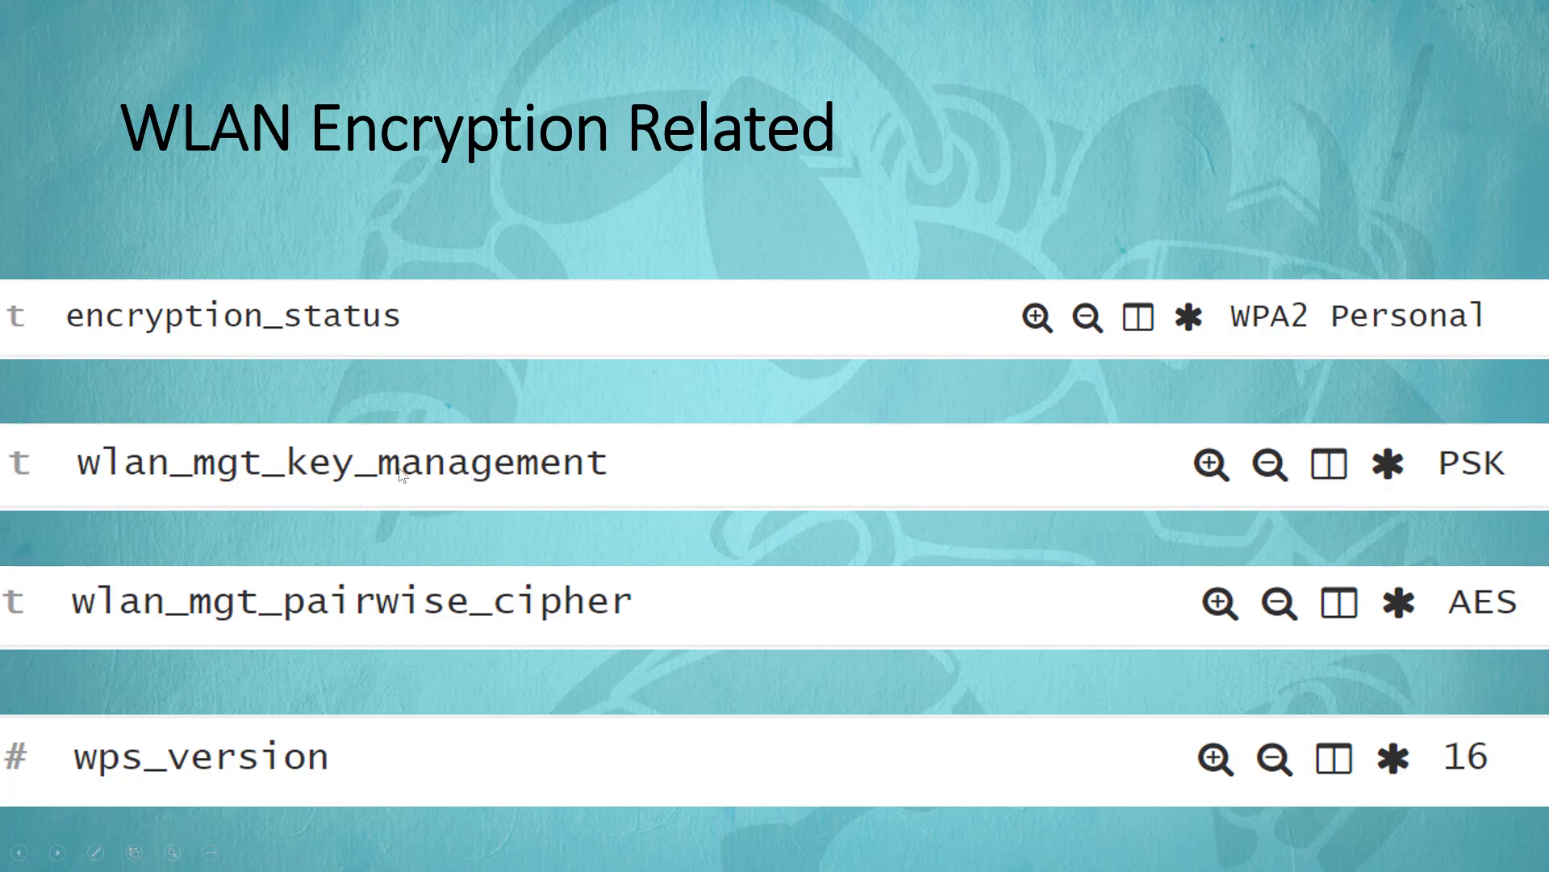
# Step: Switch to Kibana and visualize the wlan_mgt_key_management field as a bar chart, inspecting the PSK and 802.1X bars
pyautogui.hotkey('alt', 'Tab')
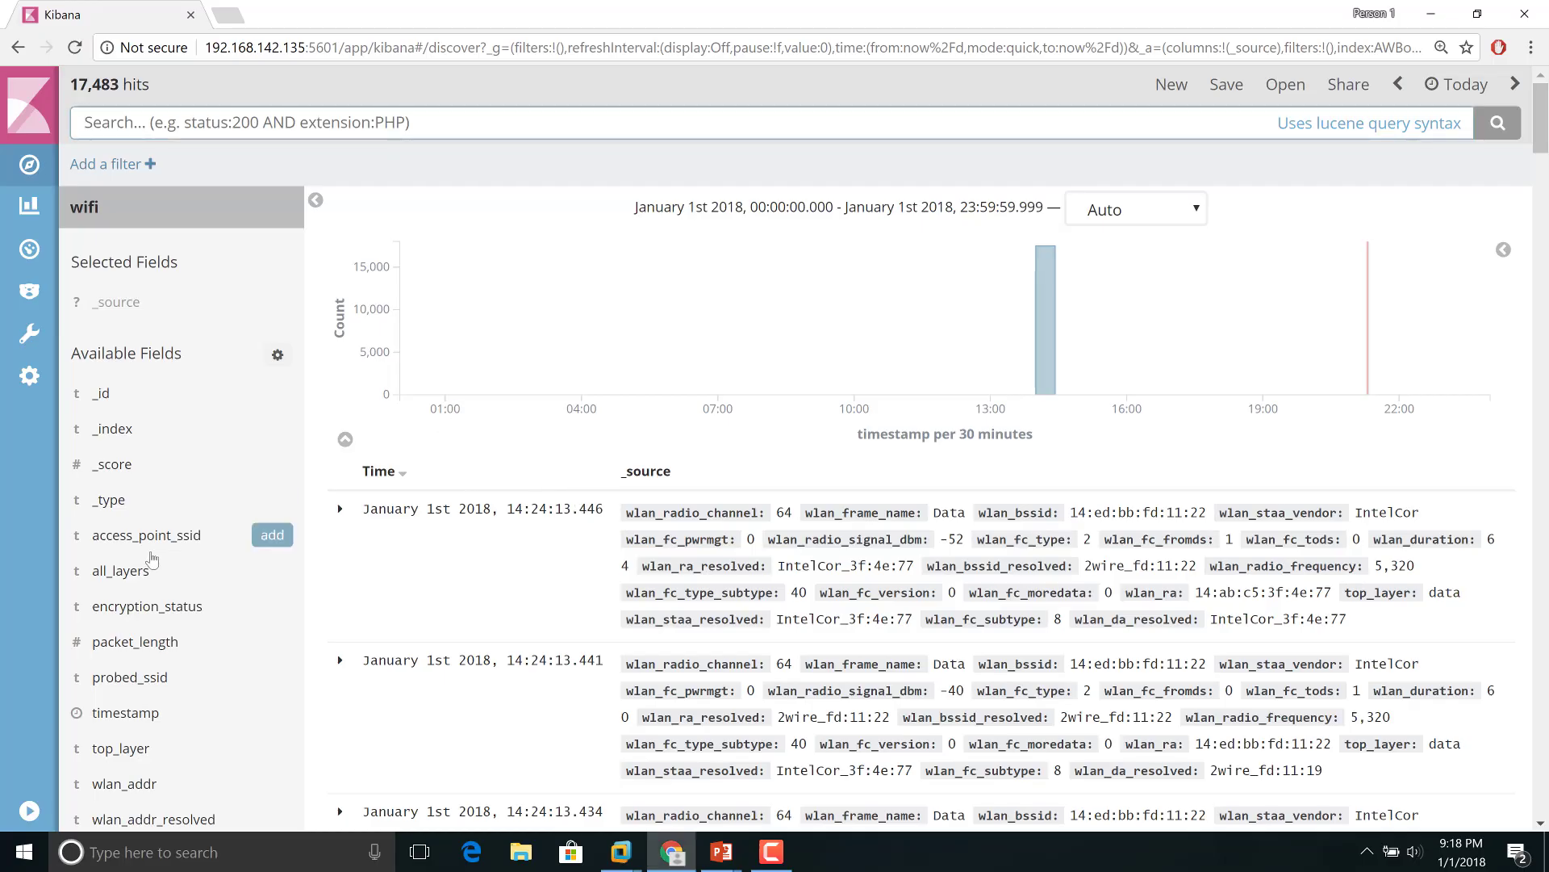
pyautogui.scroll(-12, 150, 557)
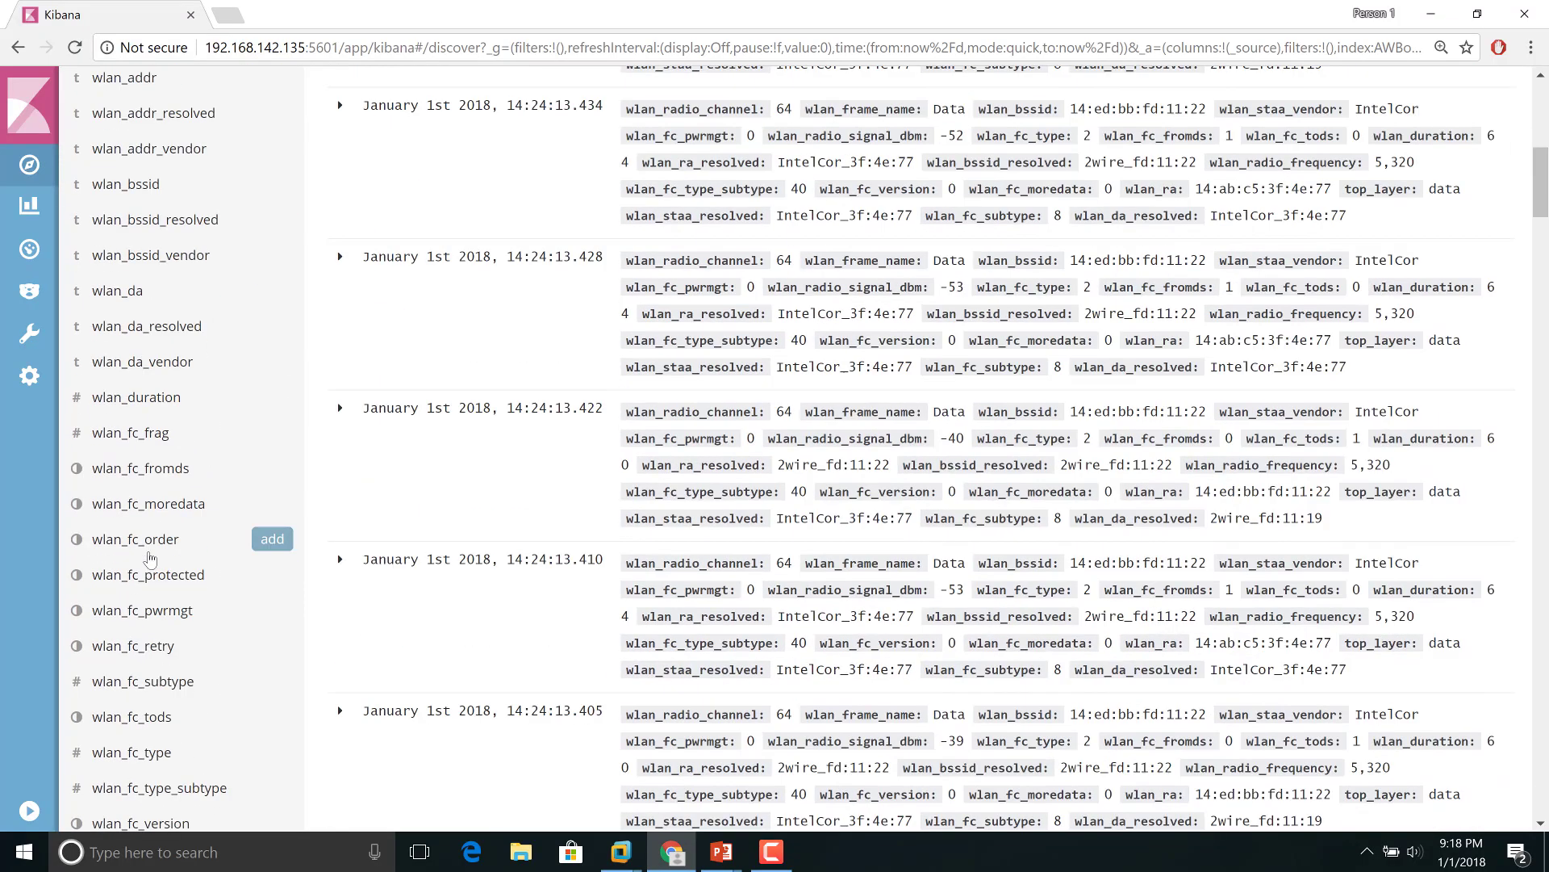
pyautogui.scroll(-5, 150, 558)
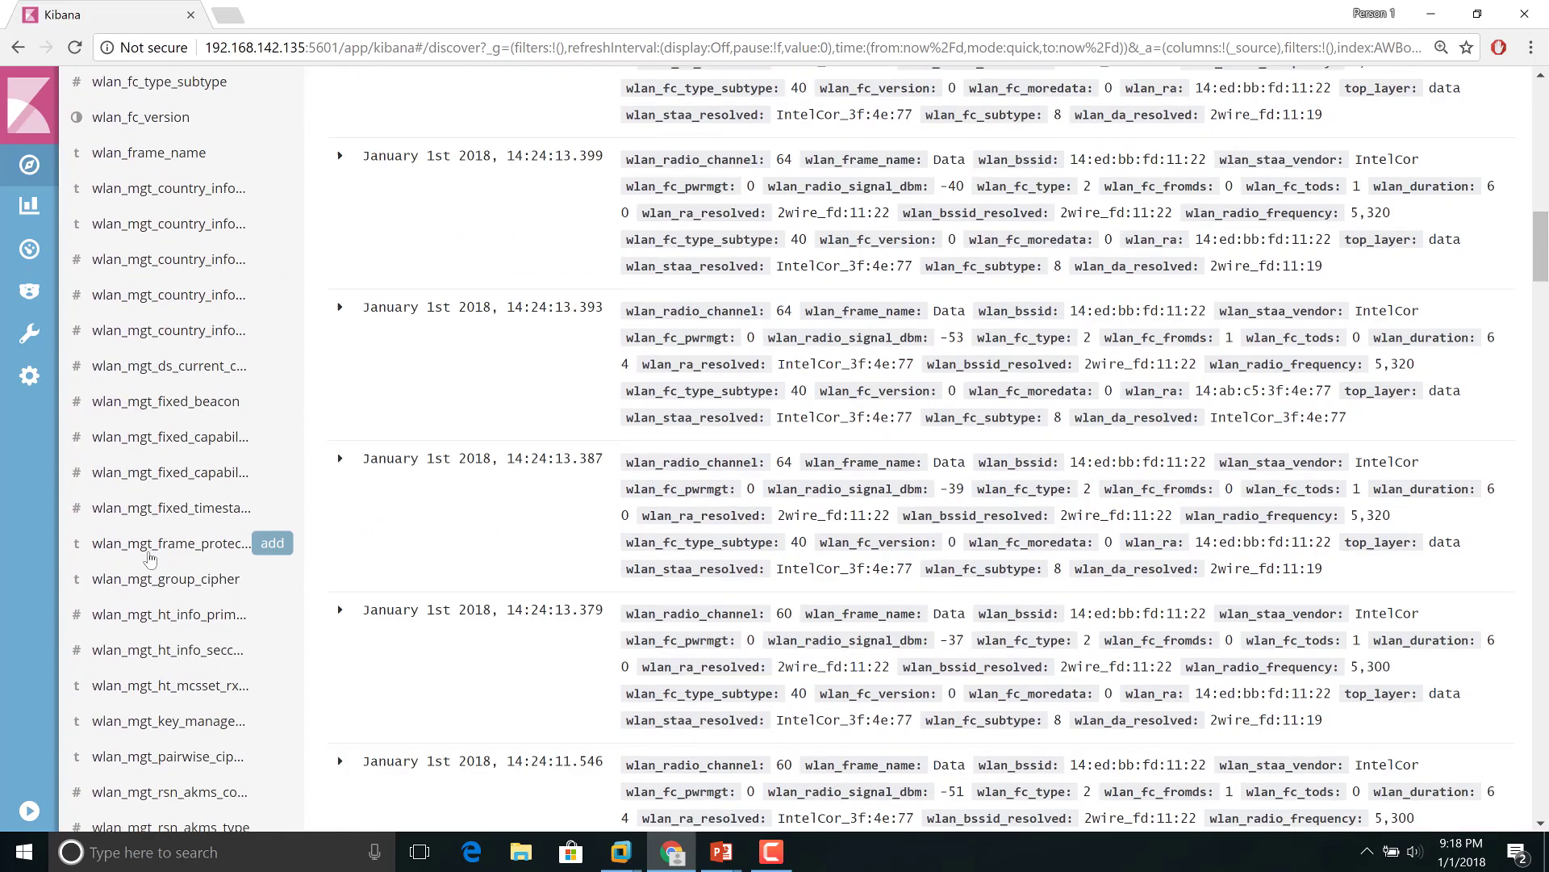
pyautogui.scroll(-5, 150, 557)
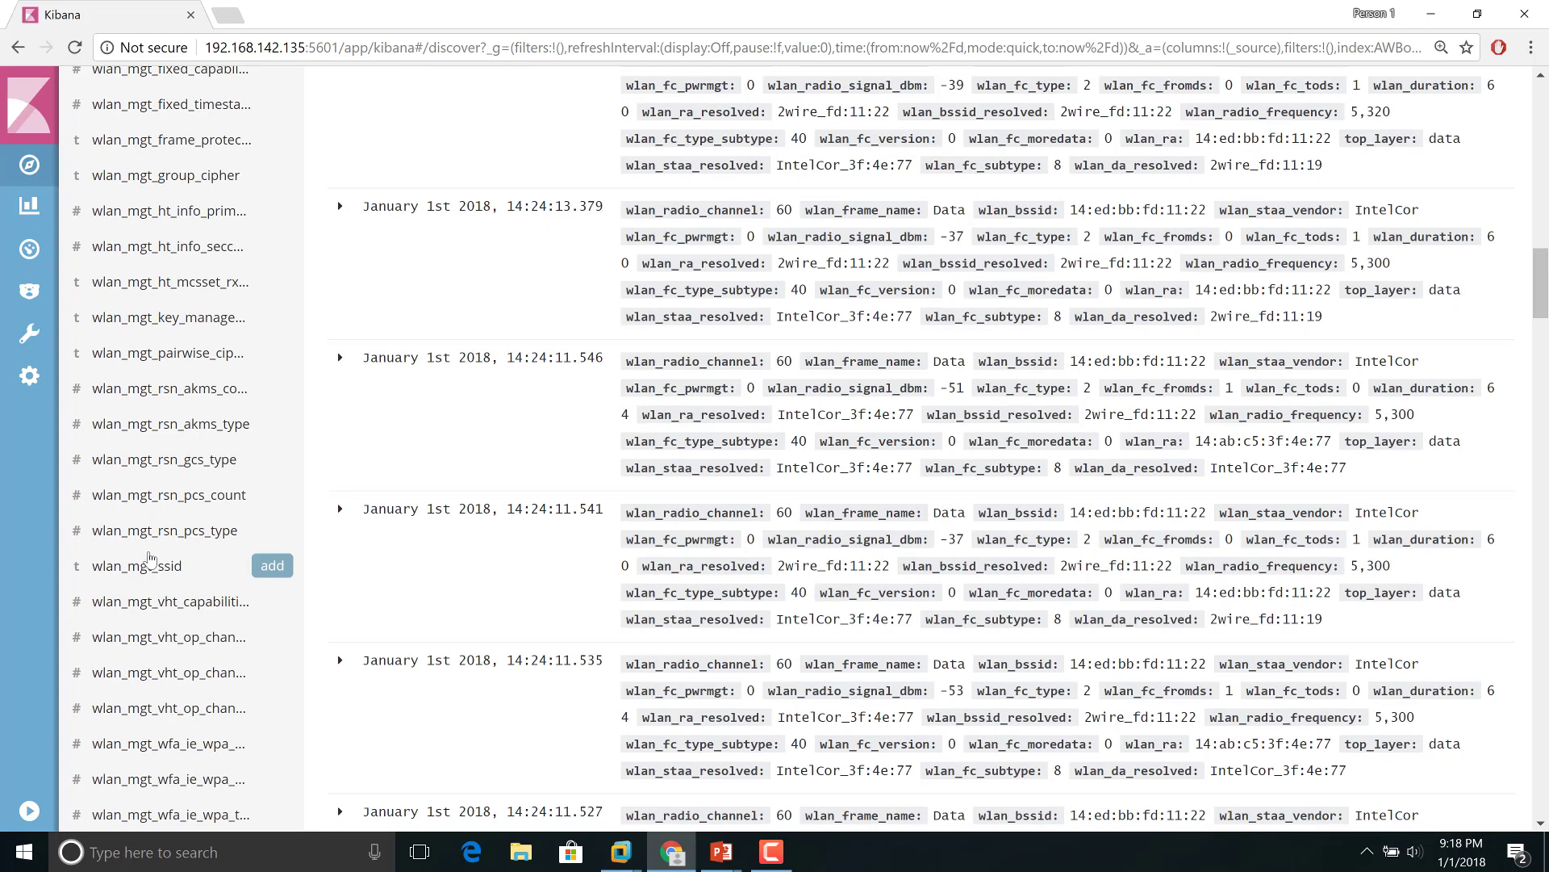
pyautogui.click(158, 319)
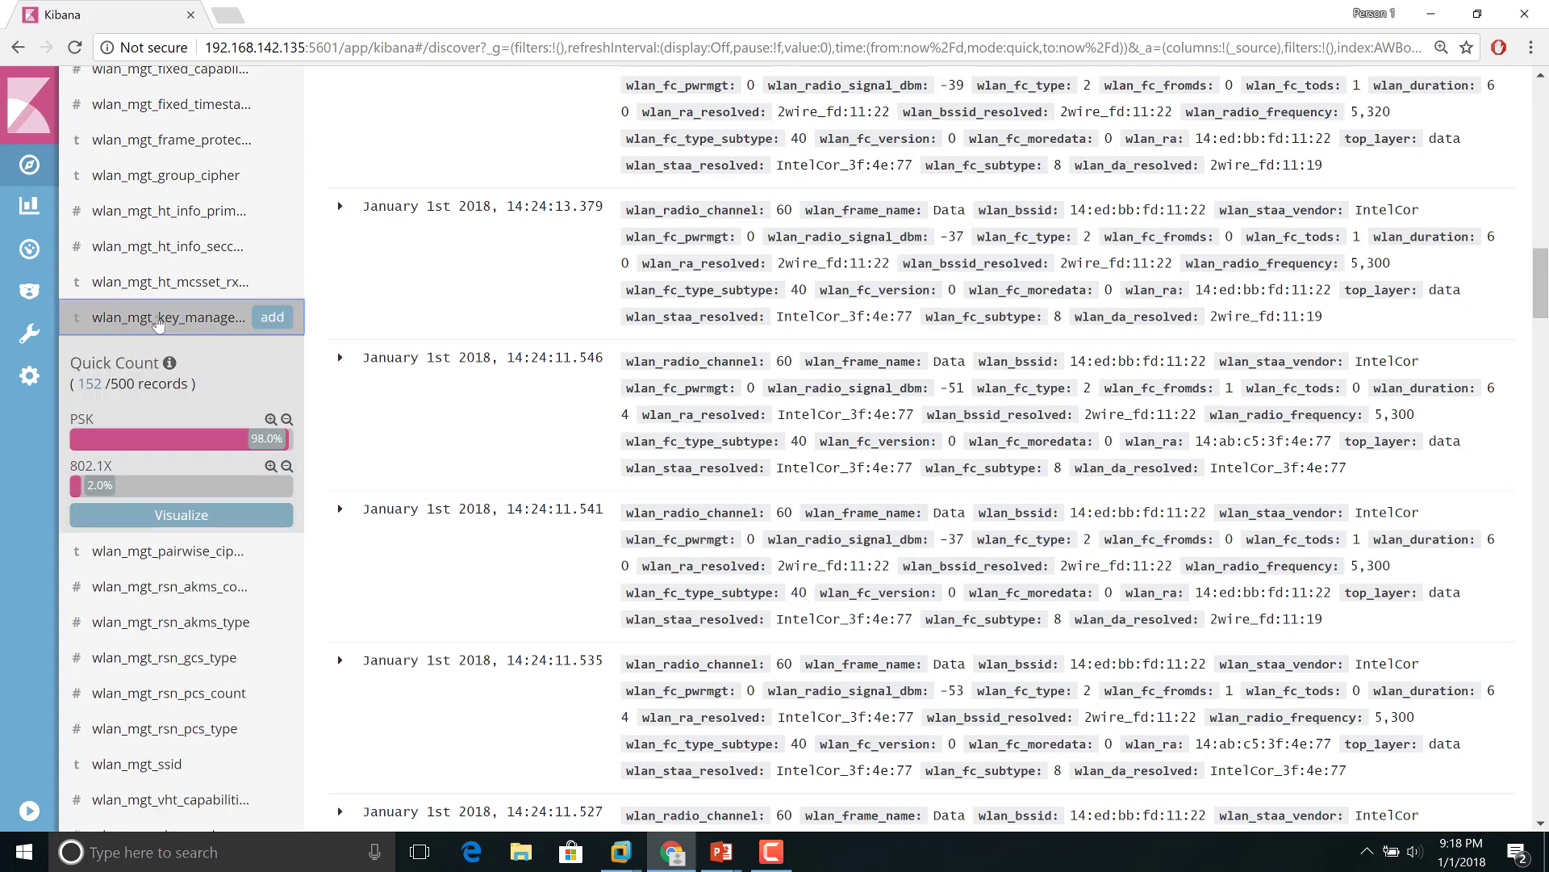
pyautogui.click(178, 514)
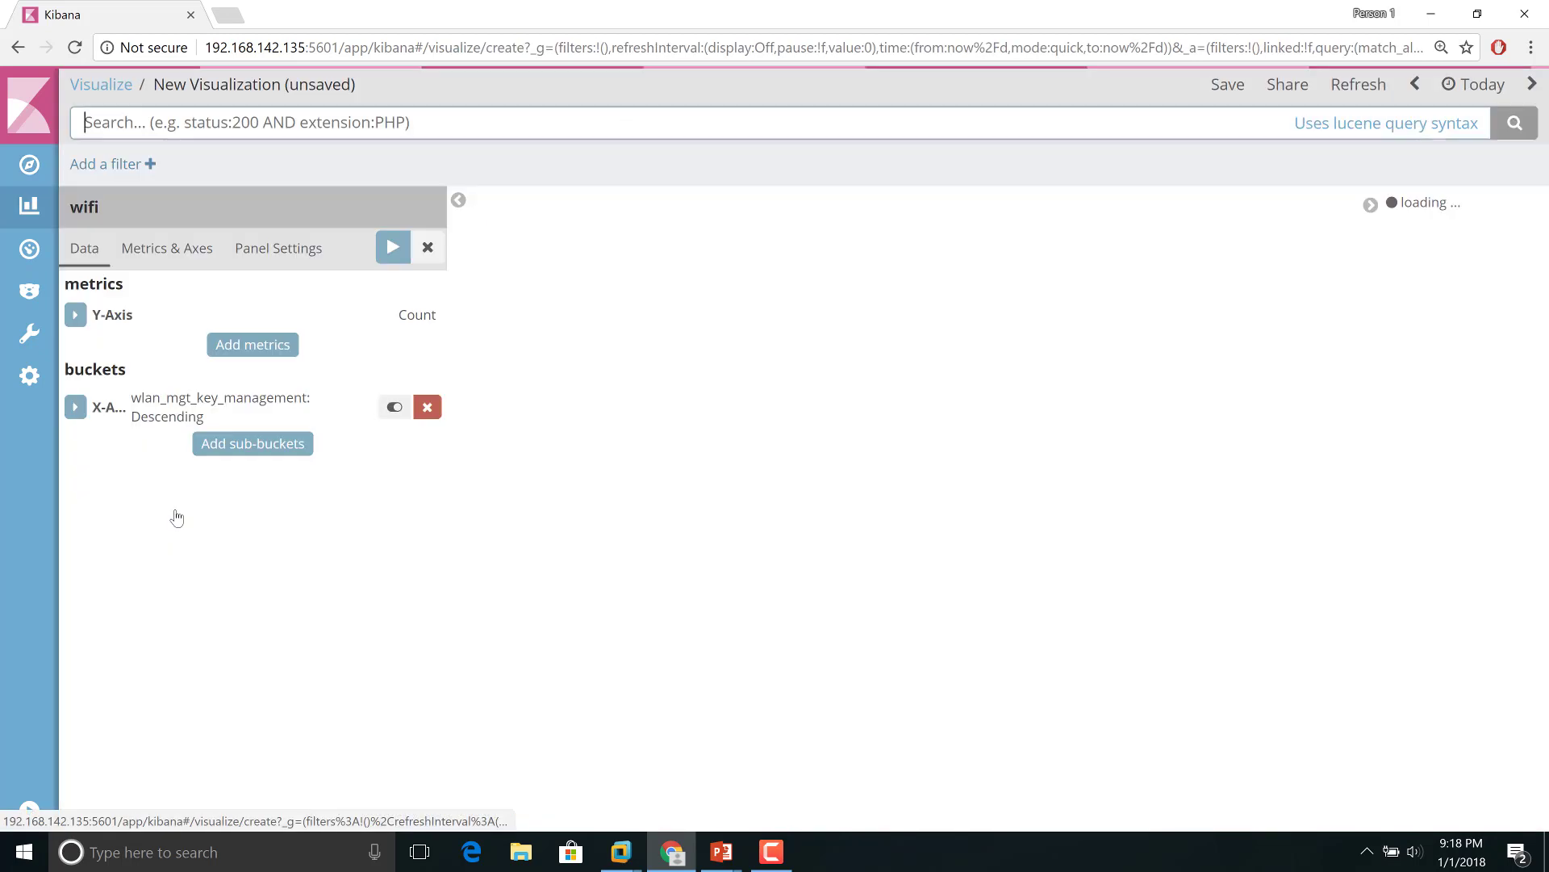
pyautogui.moveTo(723, 498)
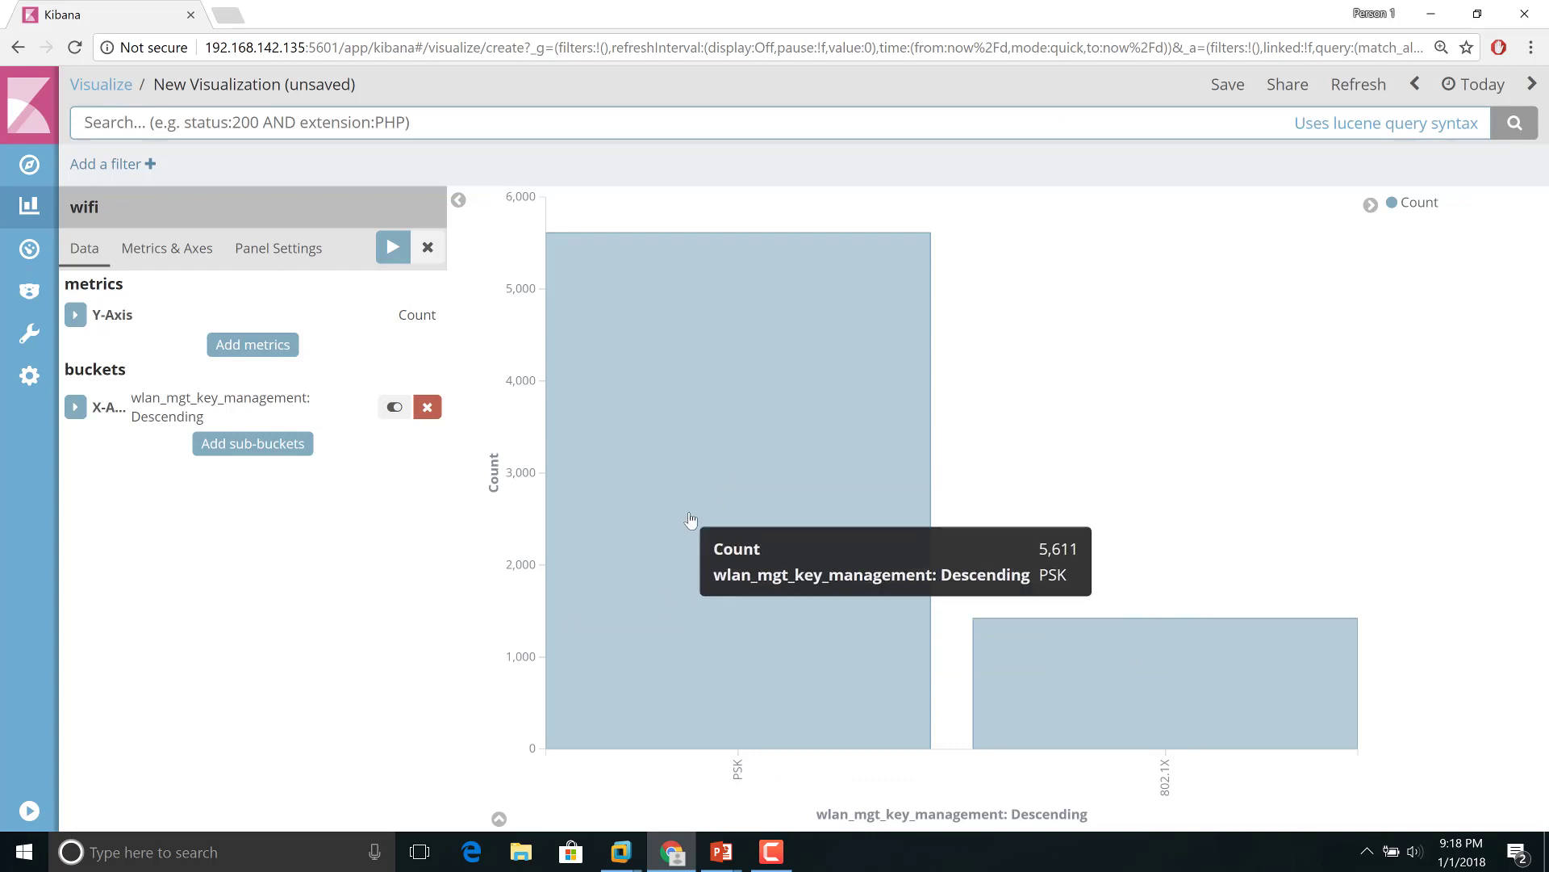
pyautogui.moveTo(1103, 684)
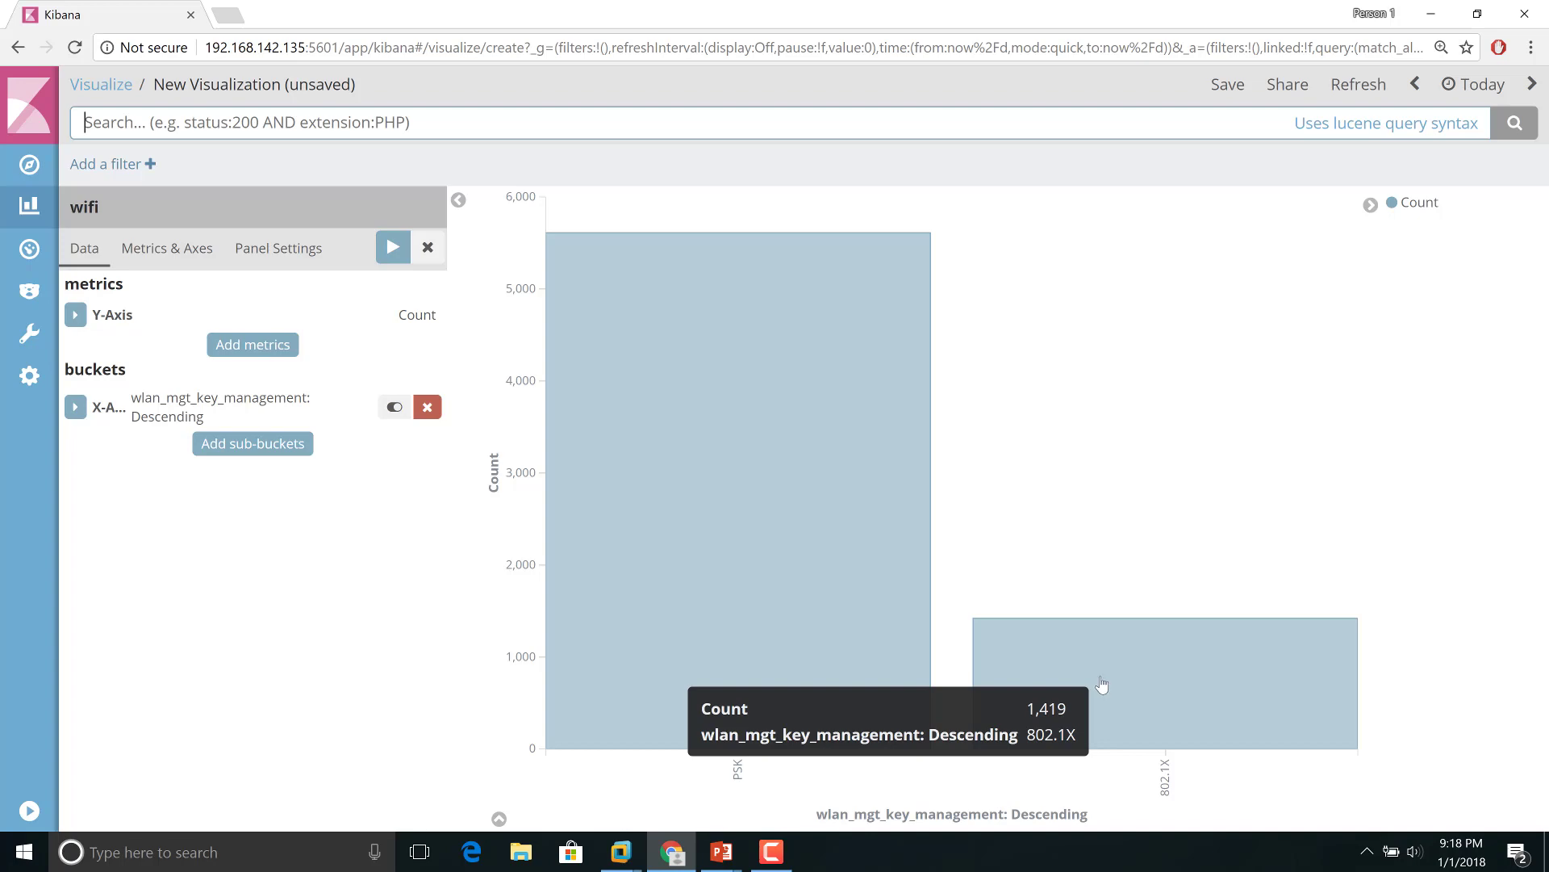
# Step: Return to Discover and visualize the wlan_mgt_pairwise_cipher field as a bar chart, inspecting the TKIP/AES, None and WEP bars
pyautogui.click(27, 166)
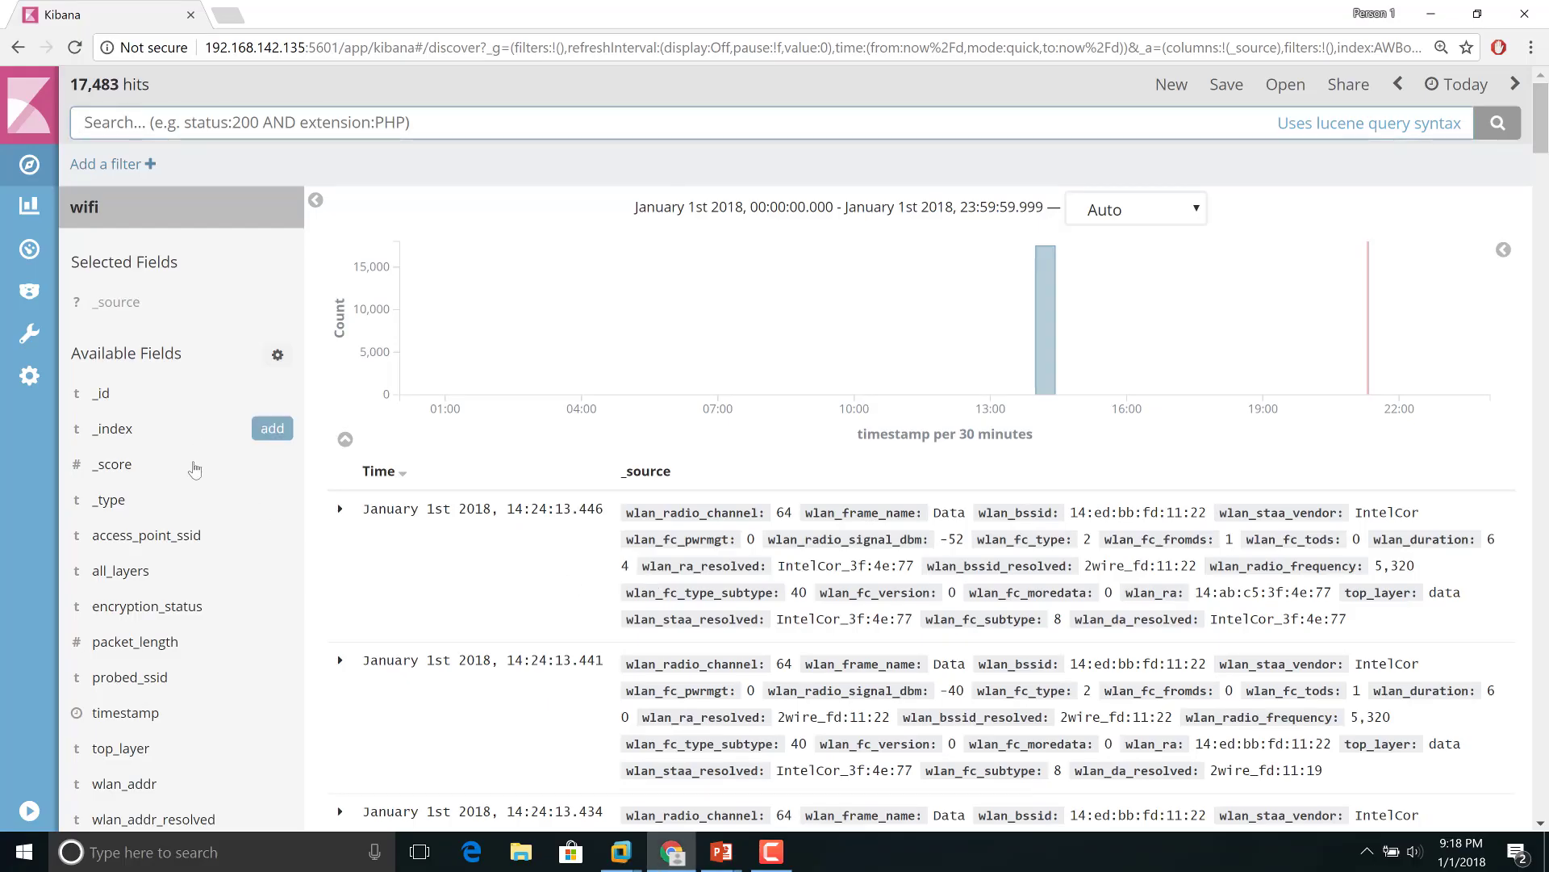
pyautogui.scroll(-10, 195, 469)
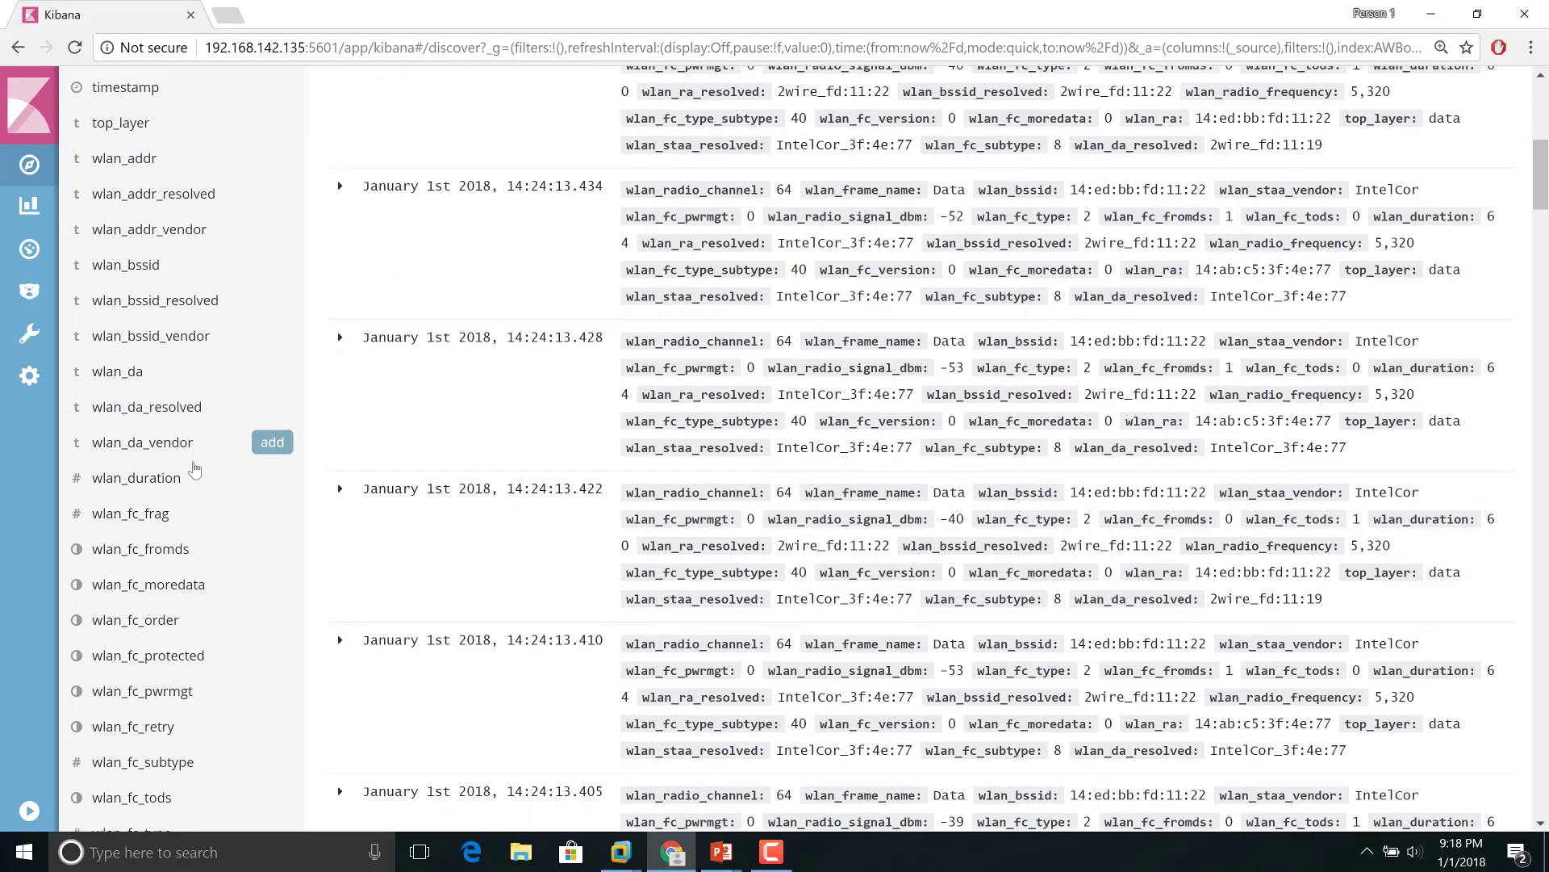
pyautogui.scroll(-10, 194, 468)
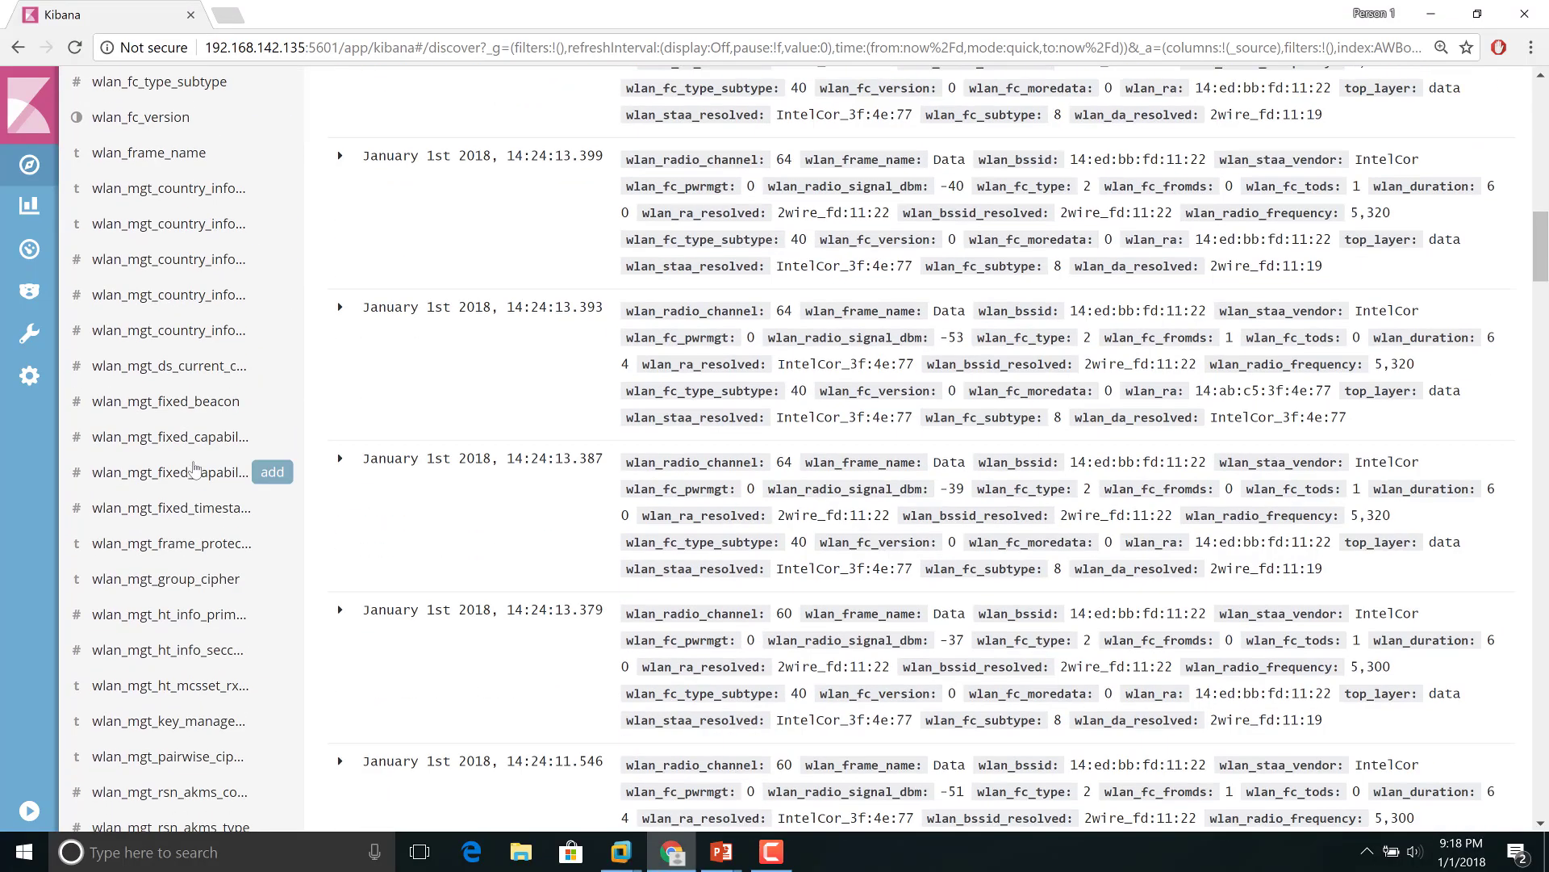
pyautogui.scroll(-5, 195, 468)
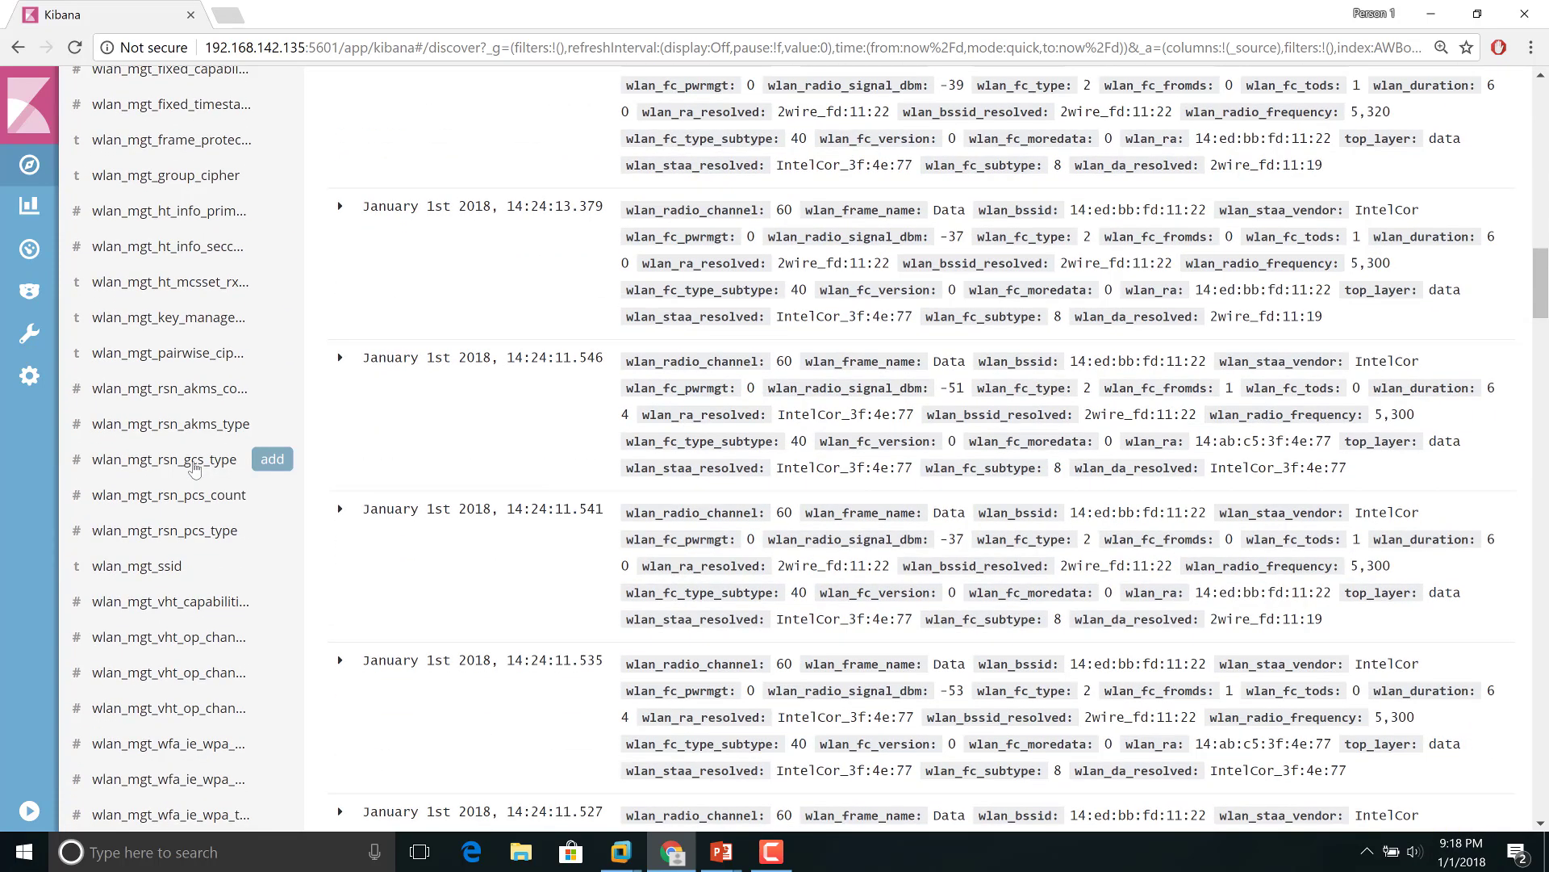
pyautogui.click(162, 353)
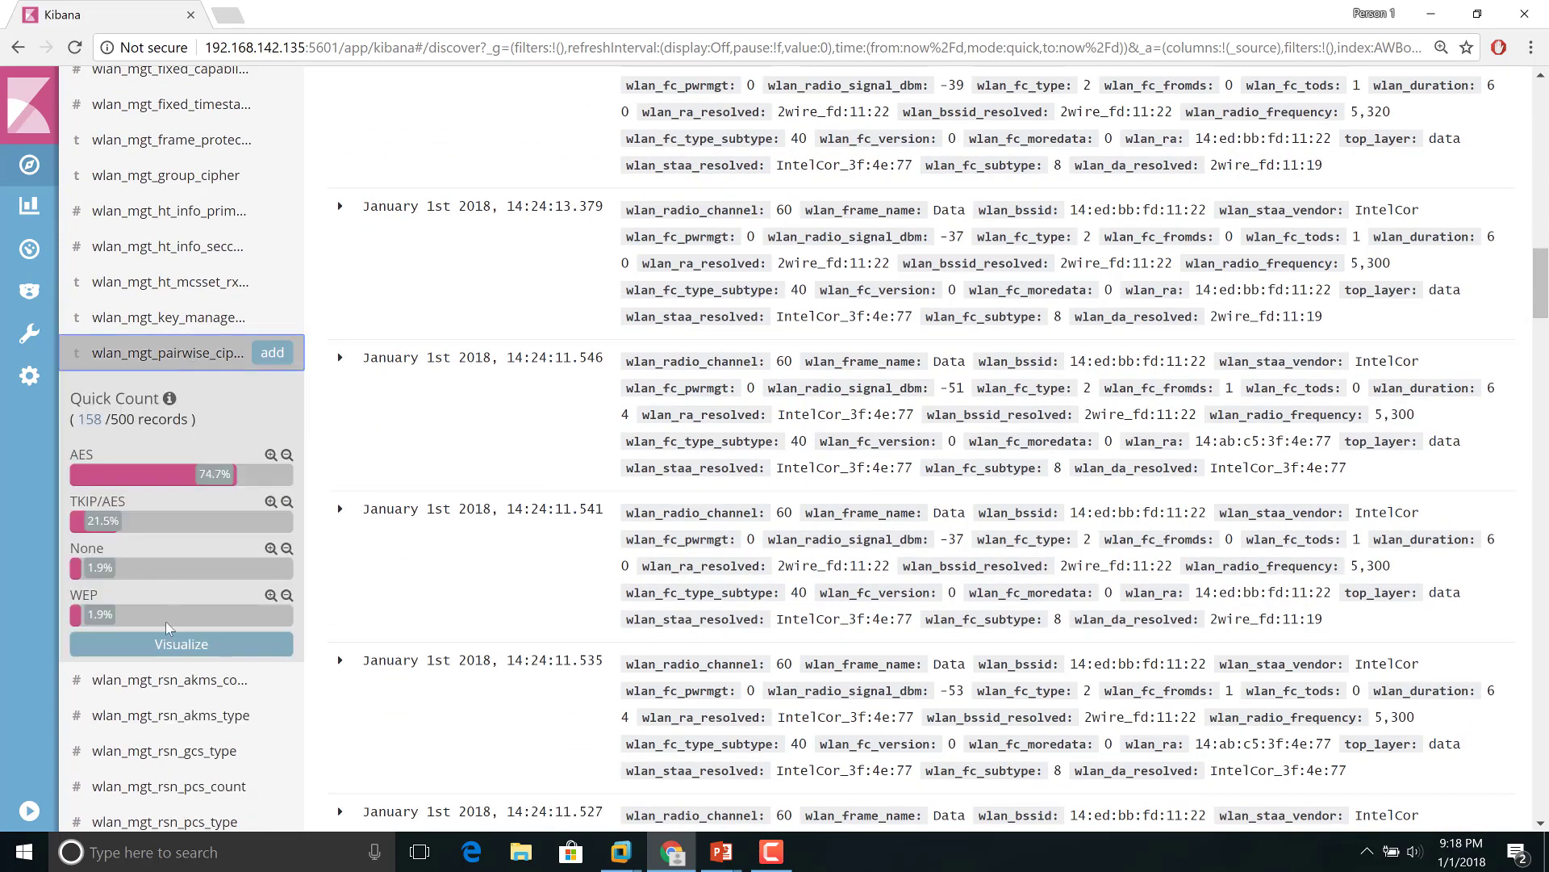
pyautogui.click(169, 643)
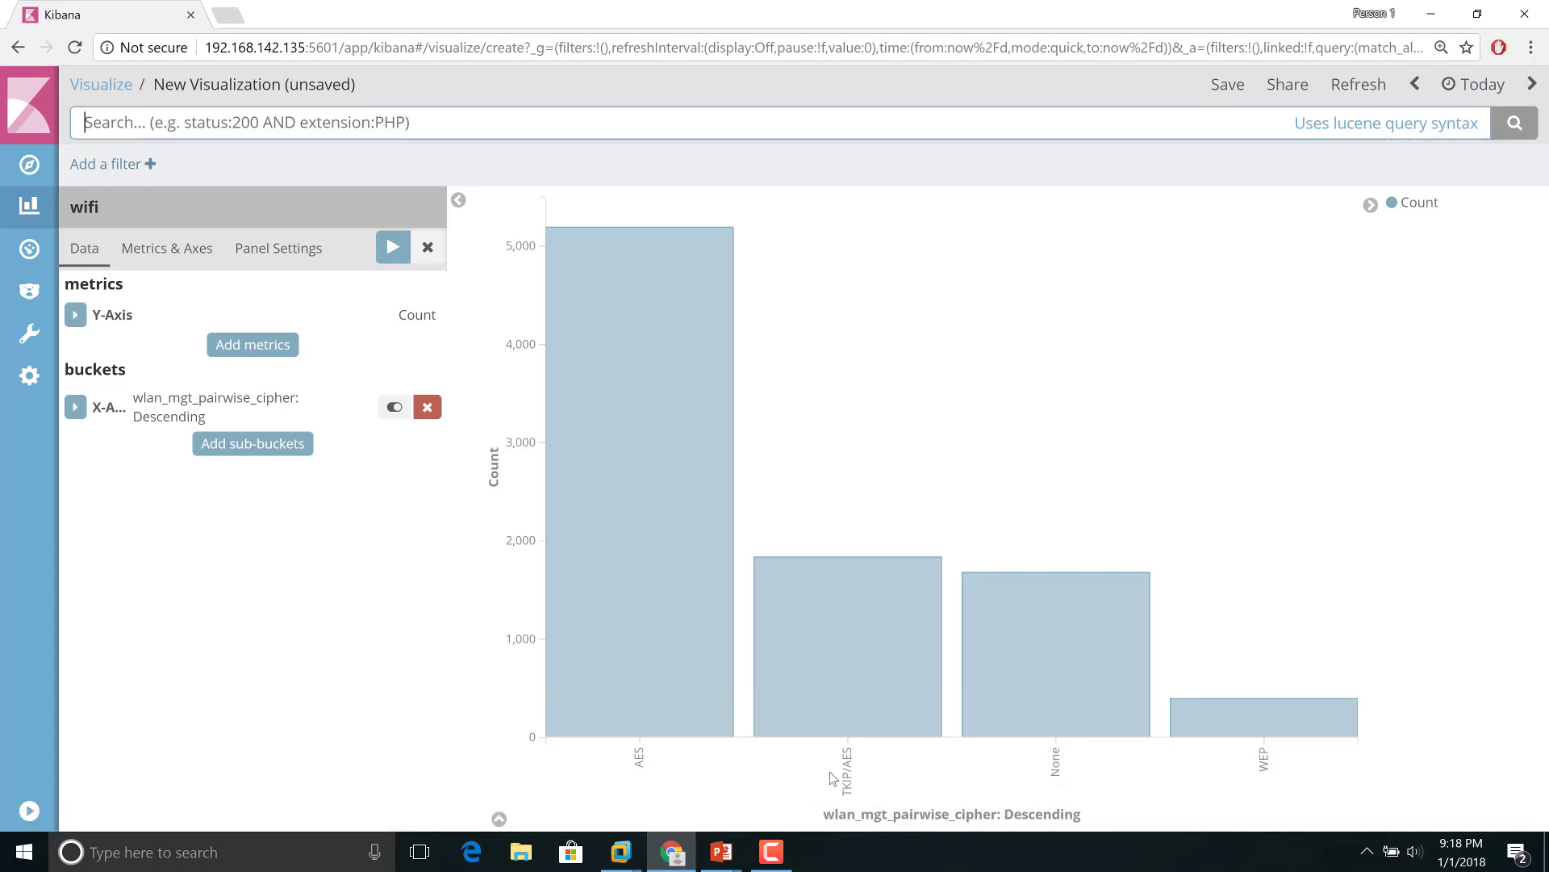
pyautogui.moveTo(880, 647)
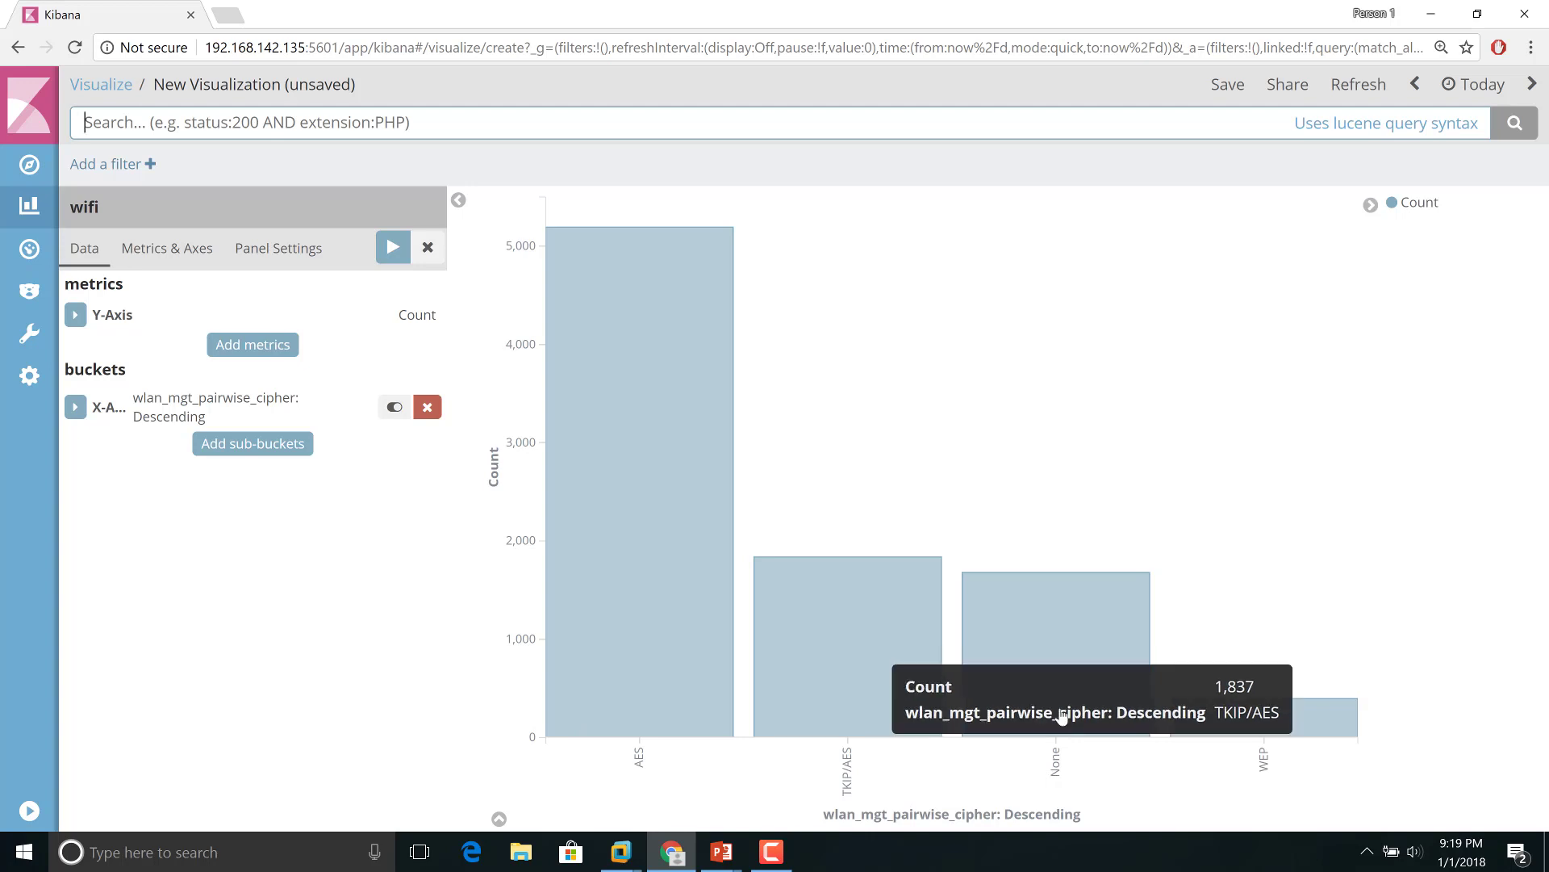
pyautogui.moveTo(1098, 726)
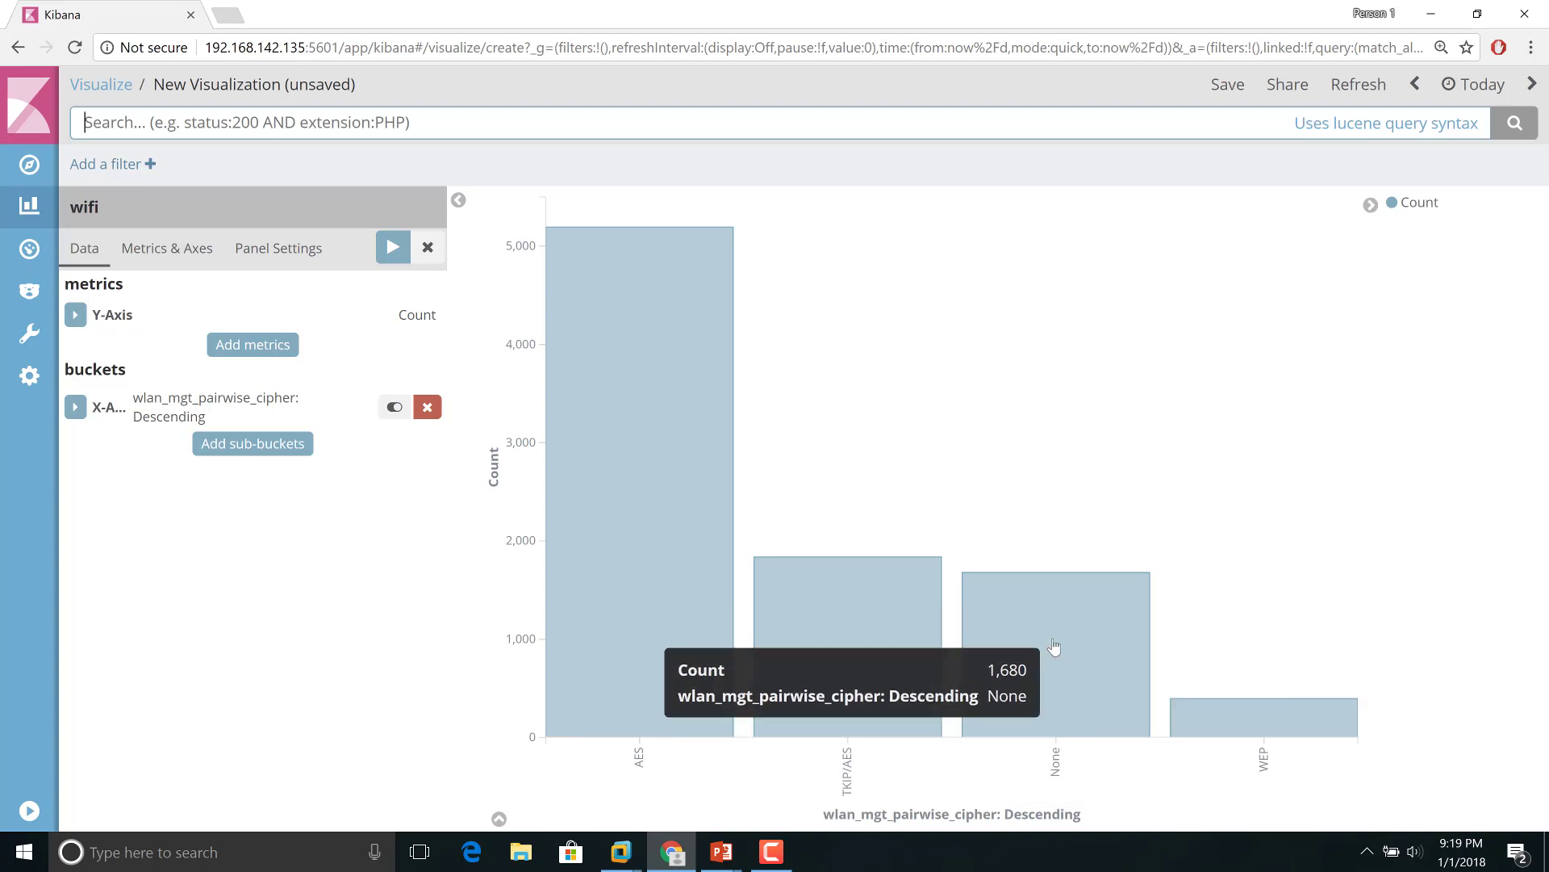
pyautogui.moveTo(1287, 731)
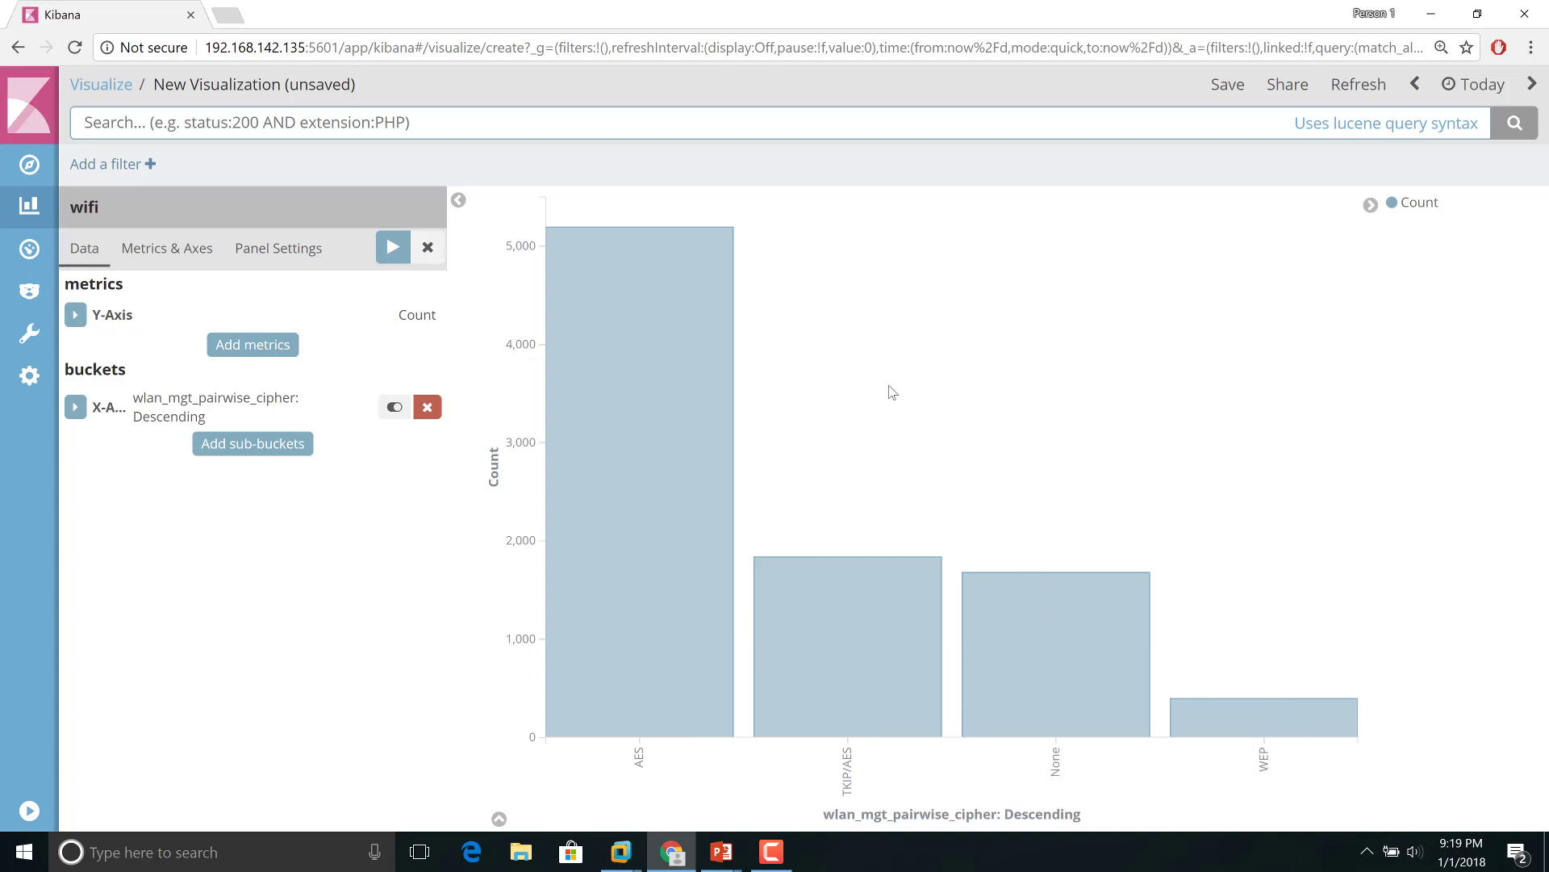
# Step: Return to Discover and switch to PowerPoint to view wps_version on the WLAN Encryption Related slide
pyautogui.click(26, 165)
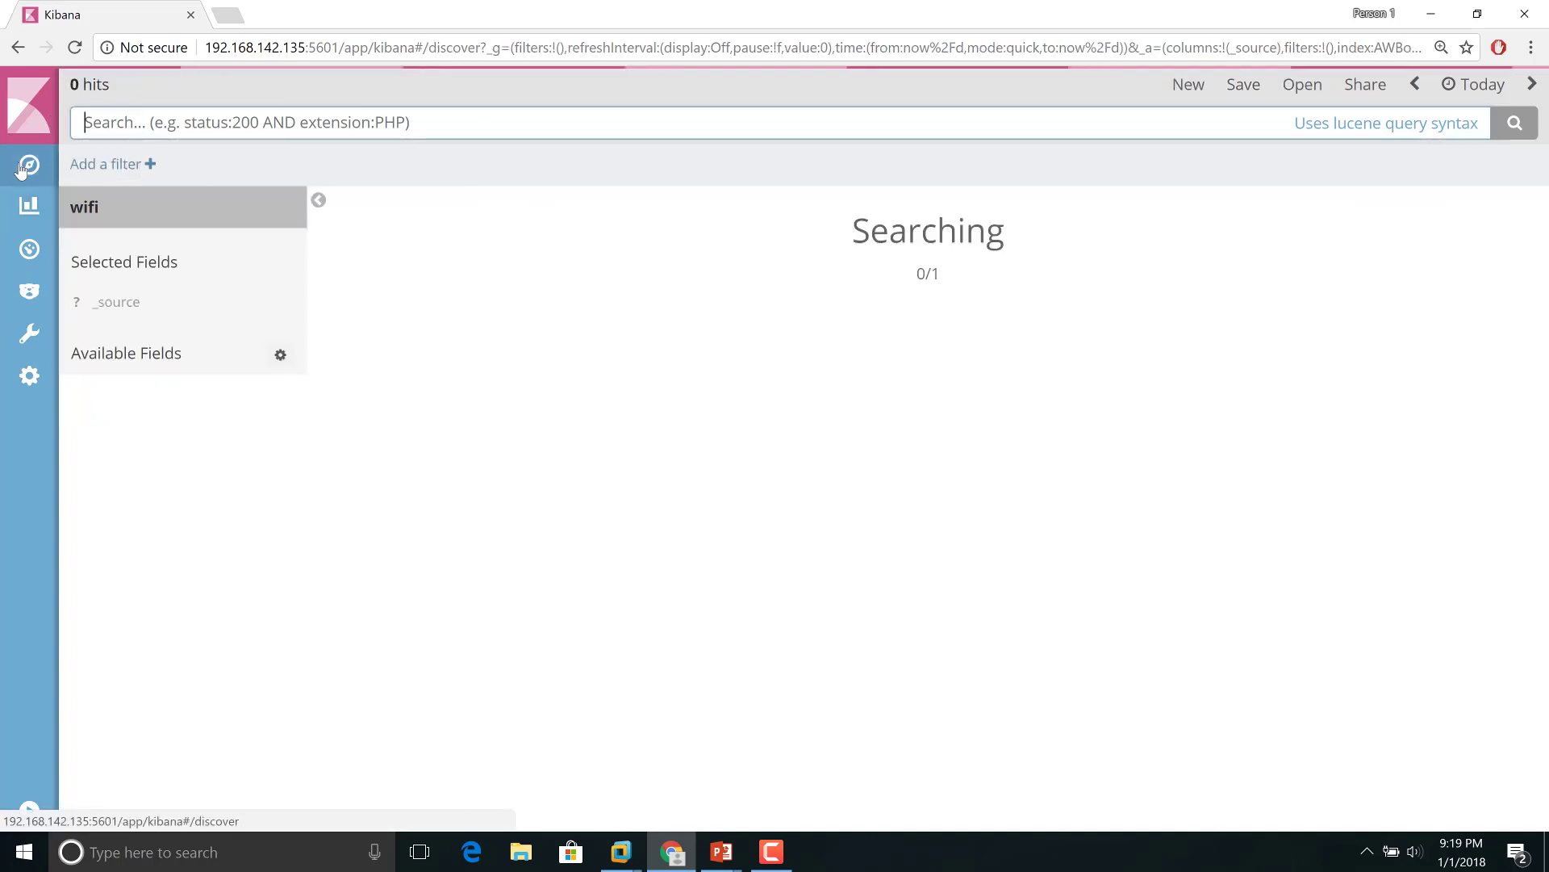
pyautogui.hotkey('alt', 'Tab')
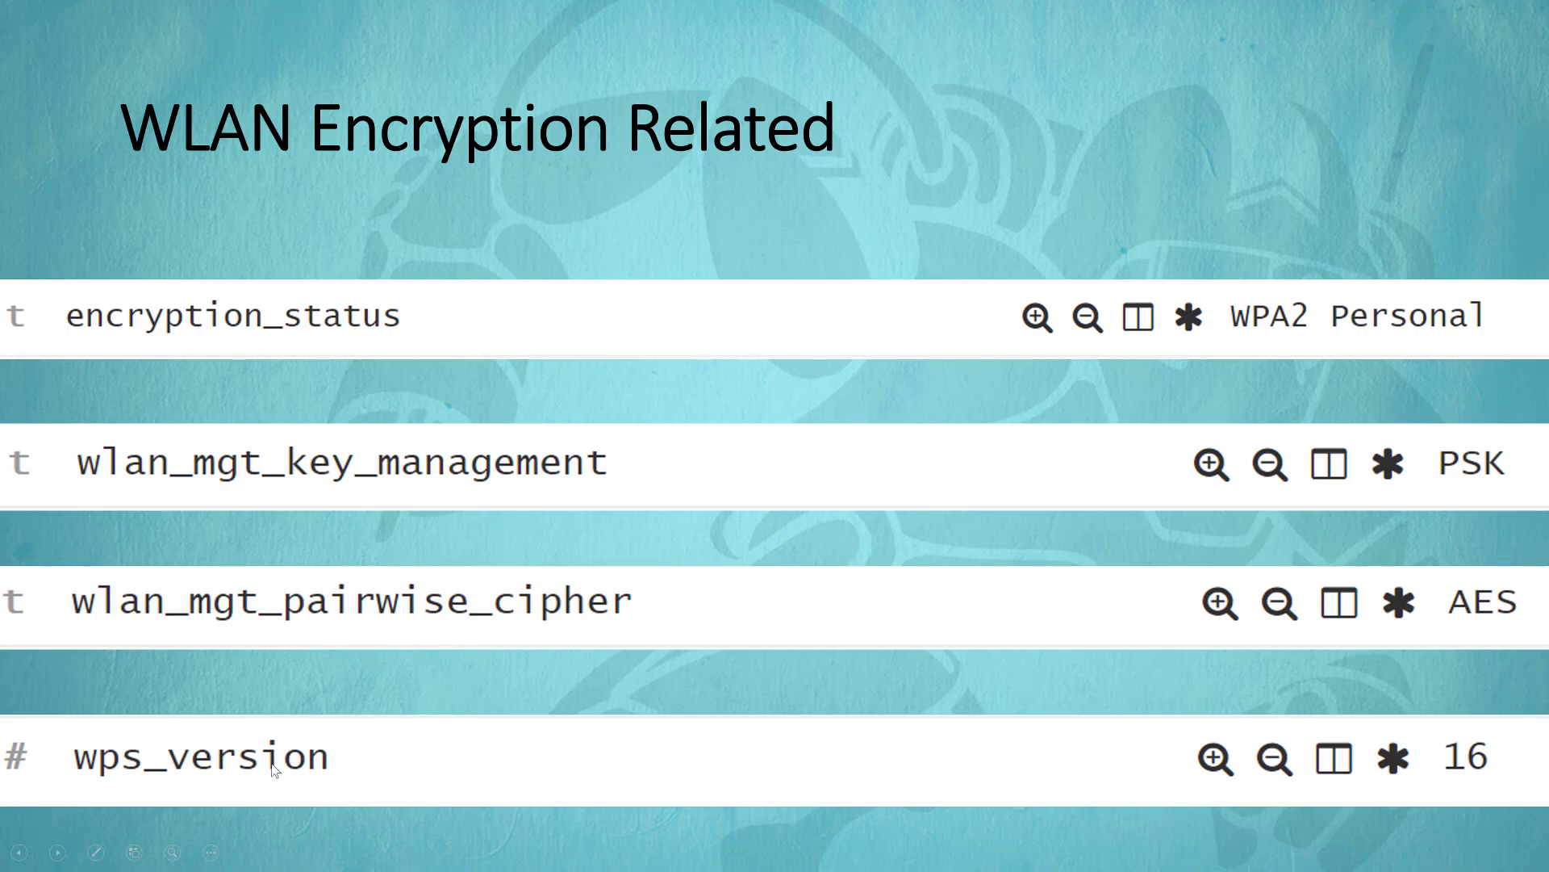
# Step: Switch to Kibana, dismiss the Workplace notification, and add a filter for records where wps_version exists
pyautogui.hotkey('alt', 'Tab')
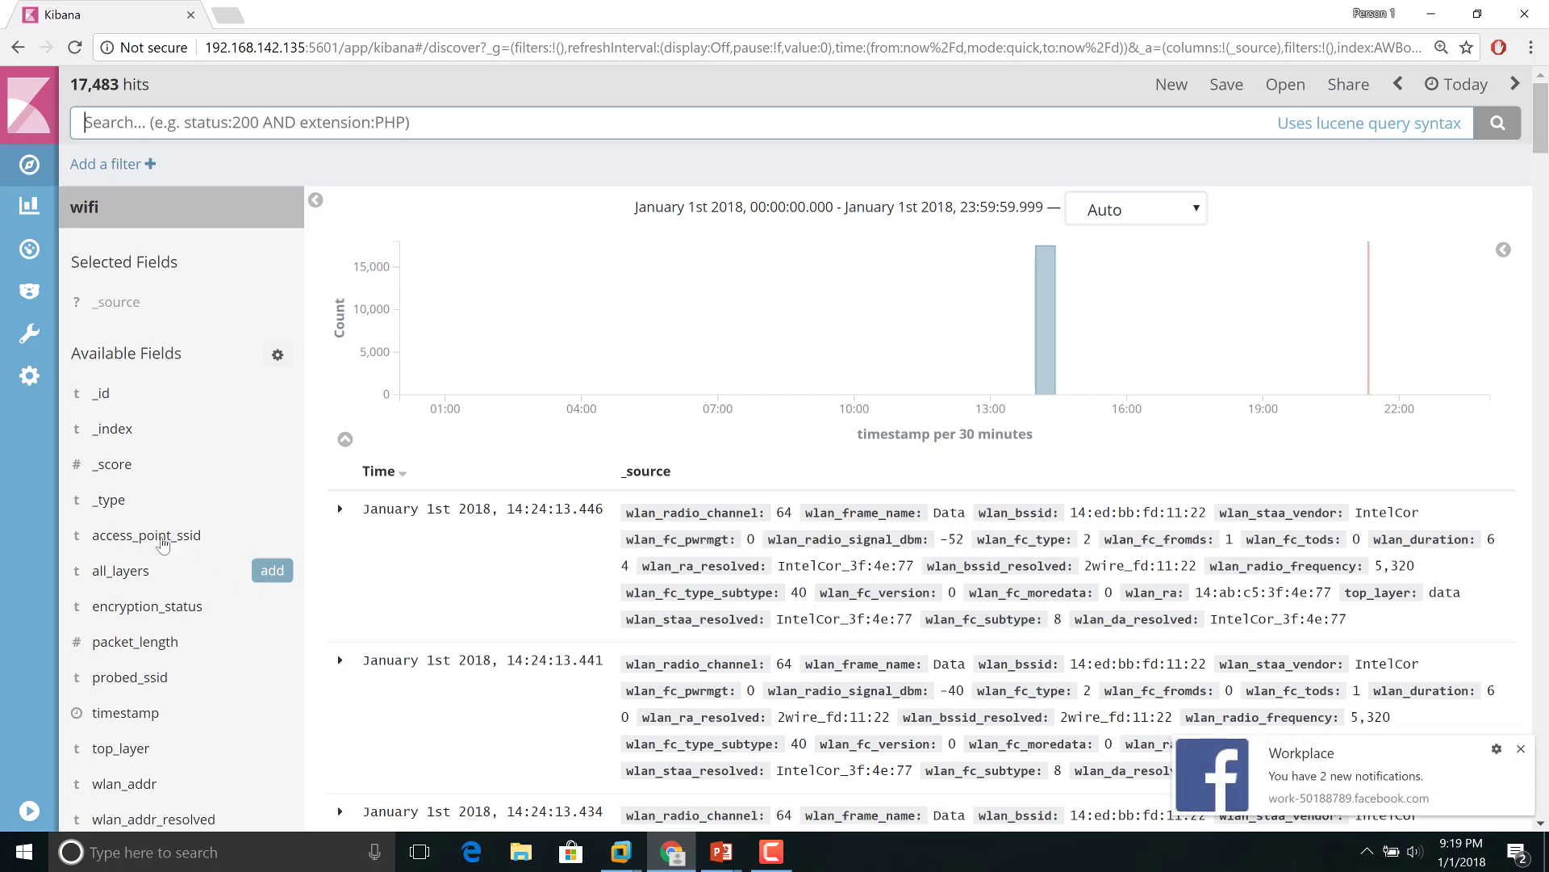
pyautogui.click(1521, 748)
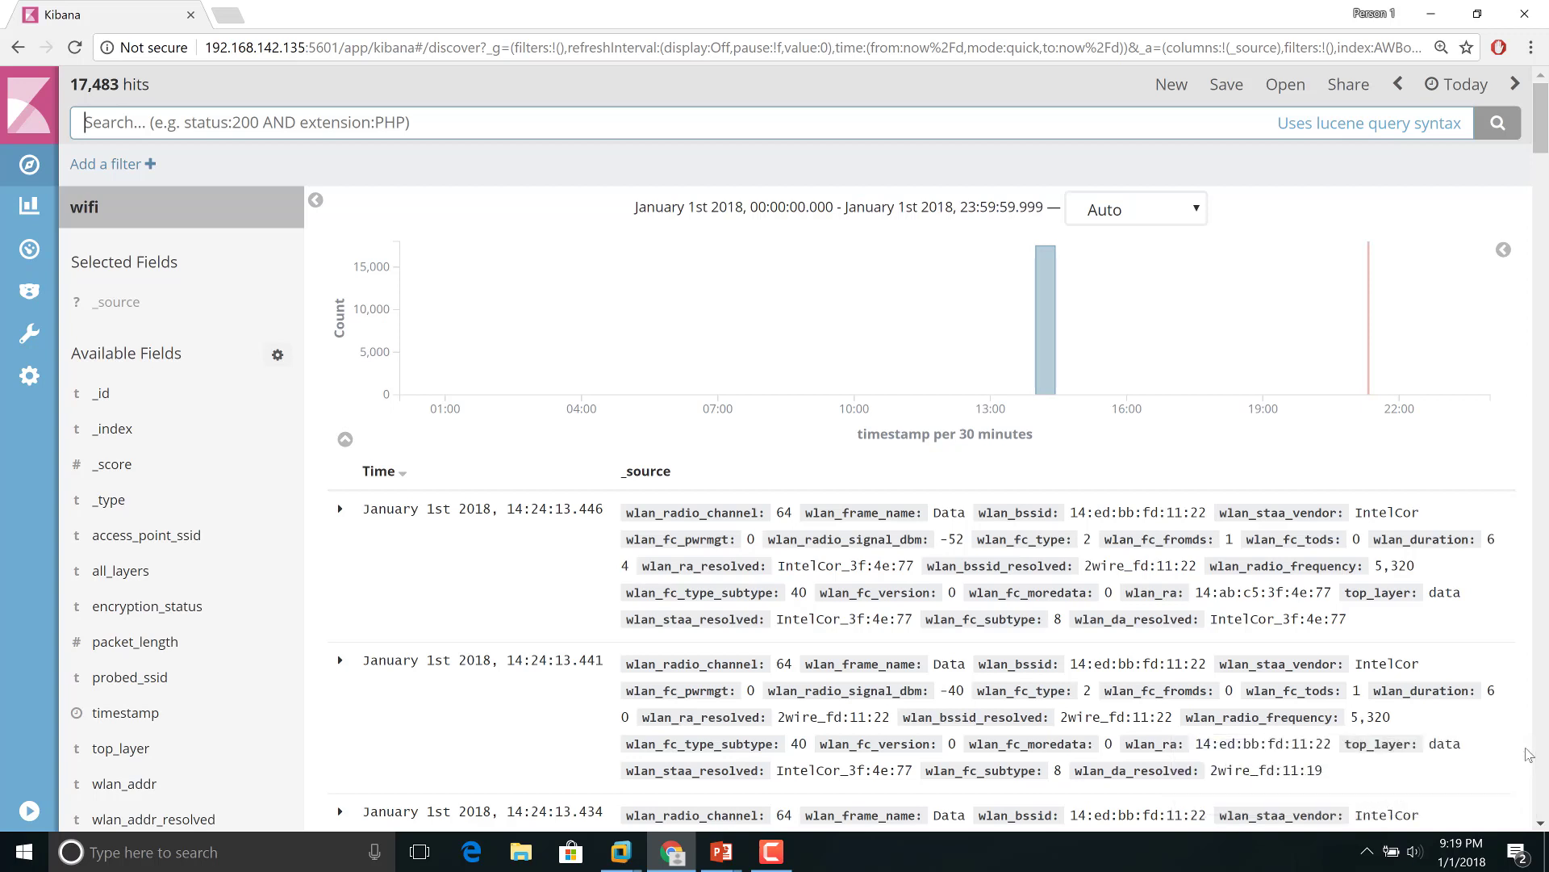
pyautogui.click(118, 170)
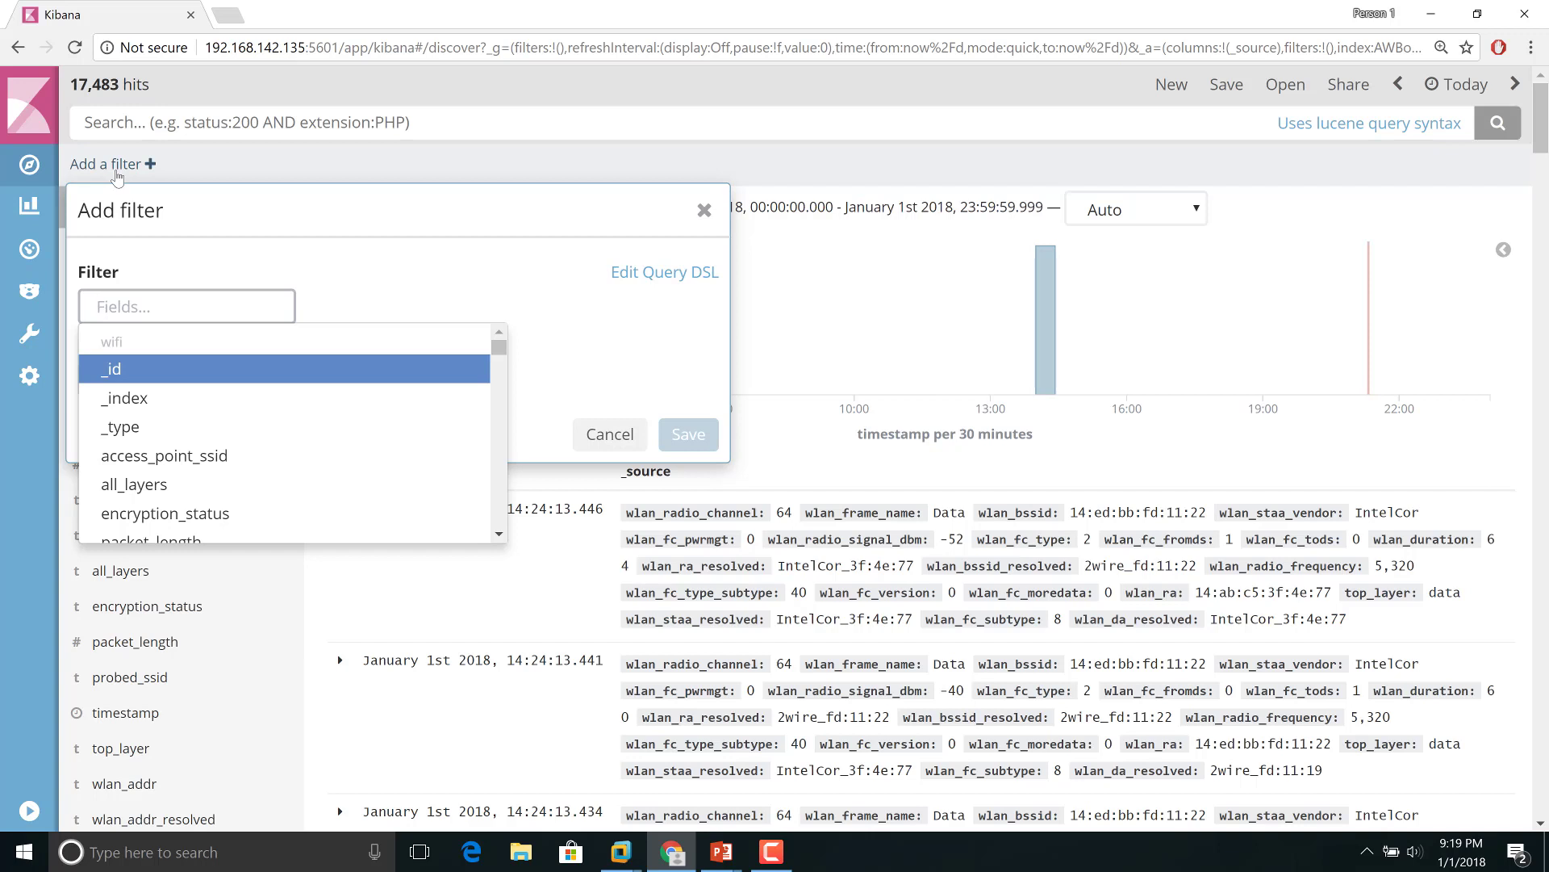
pyautogui.write('wps')
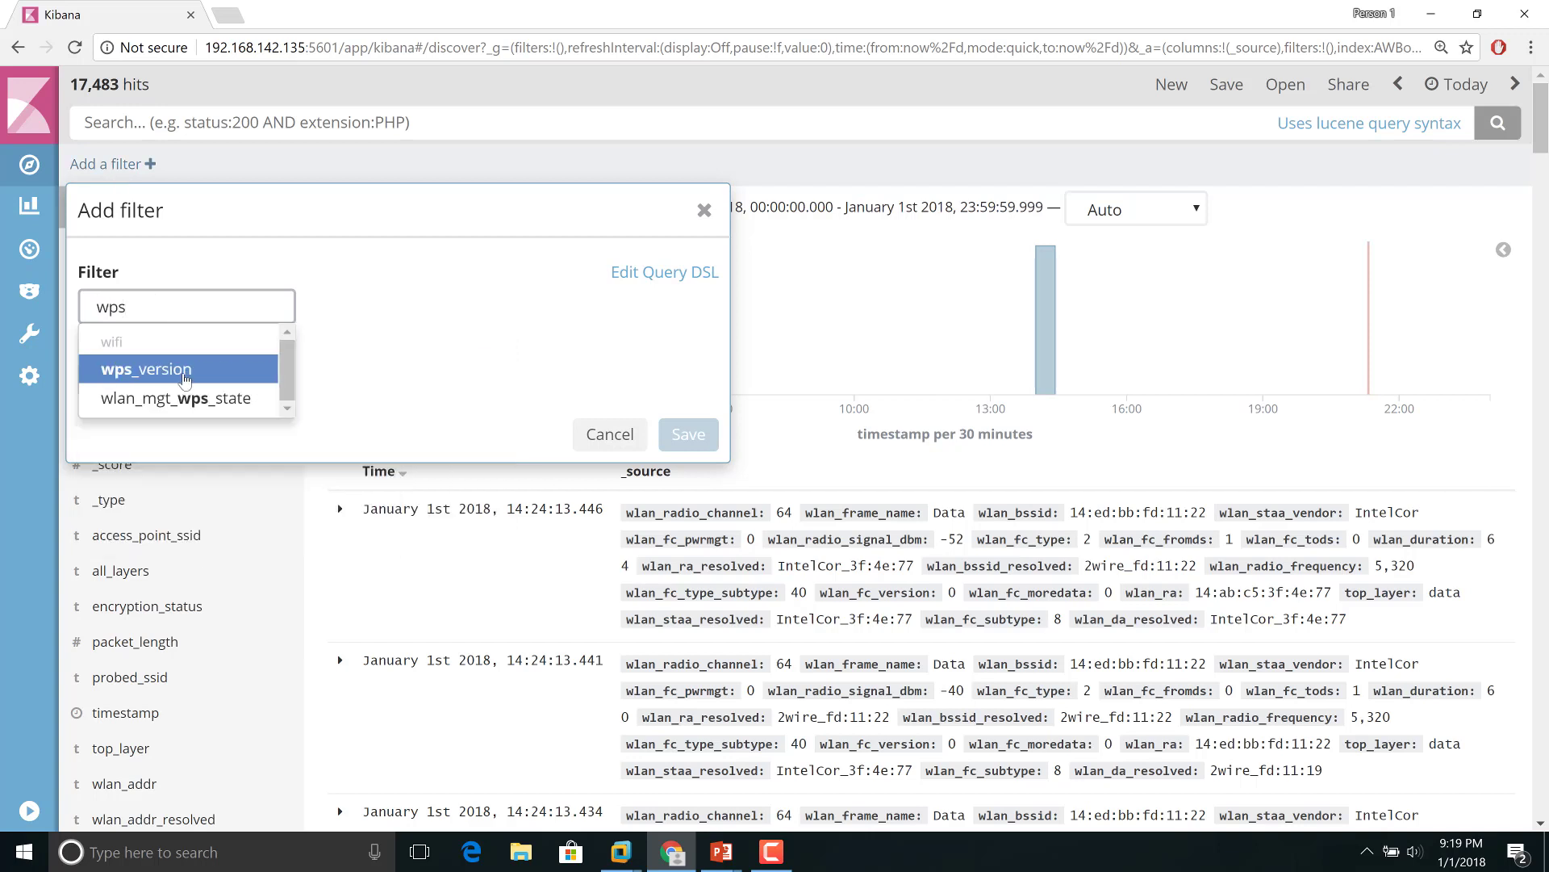
pyautogui.click(182, 374)
pyautogui.click(286, 519)
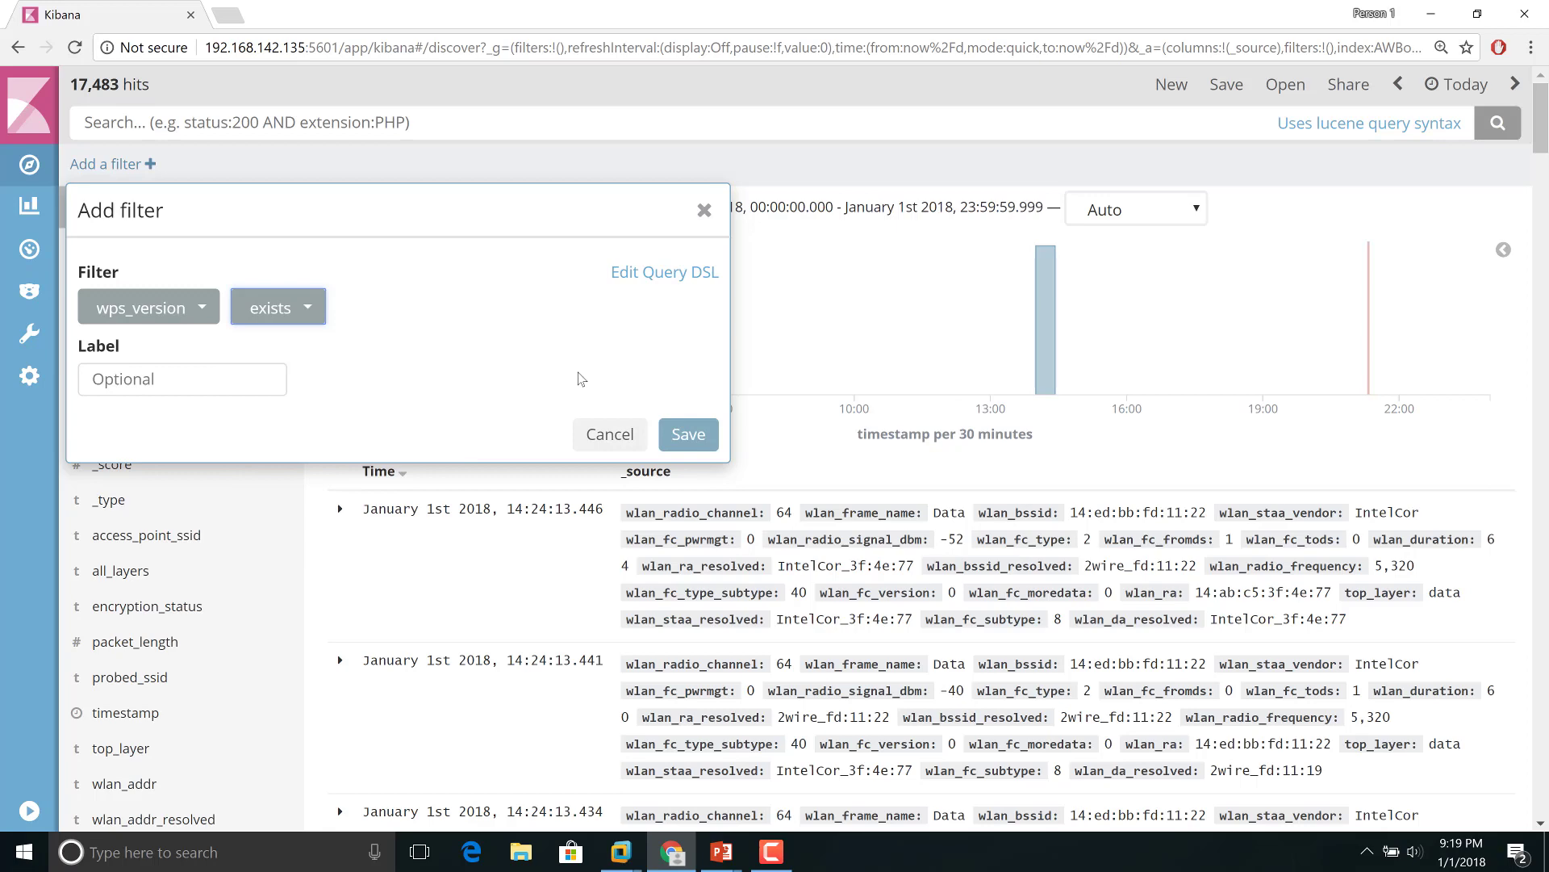
pyautogui.click(687, 434)
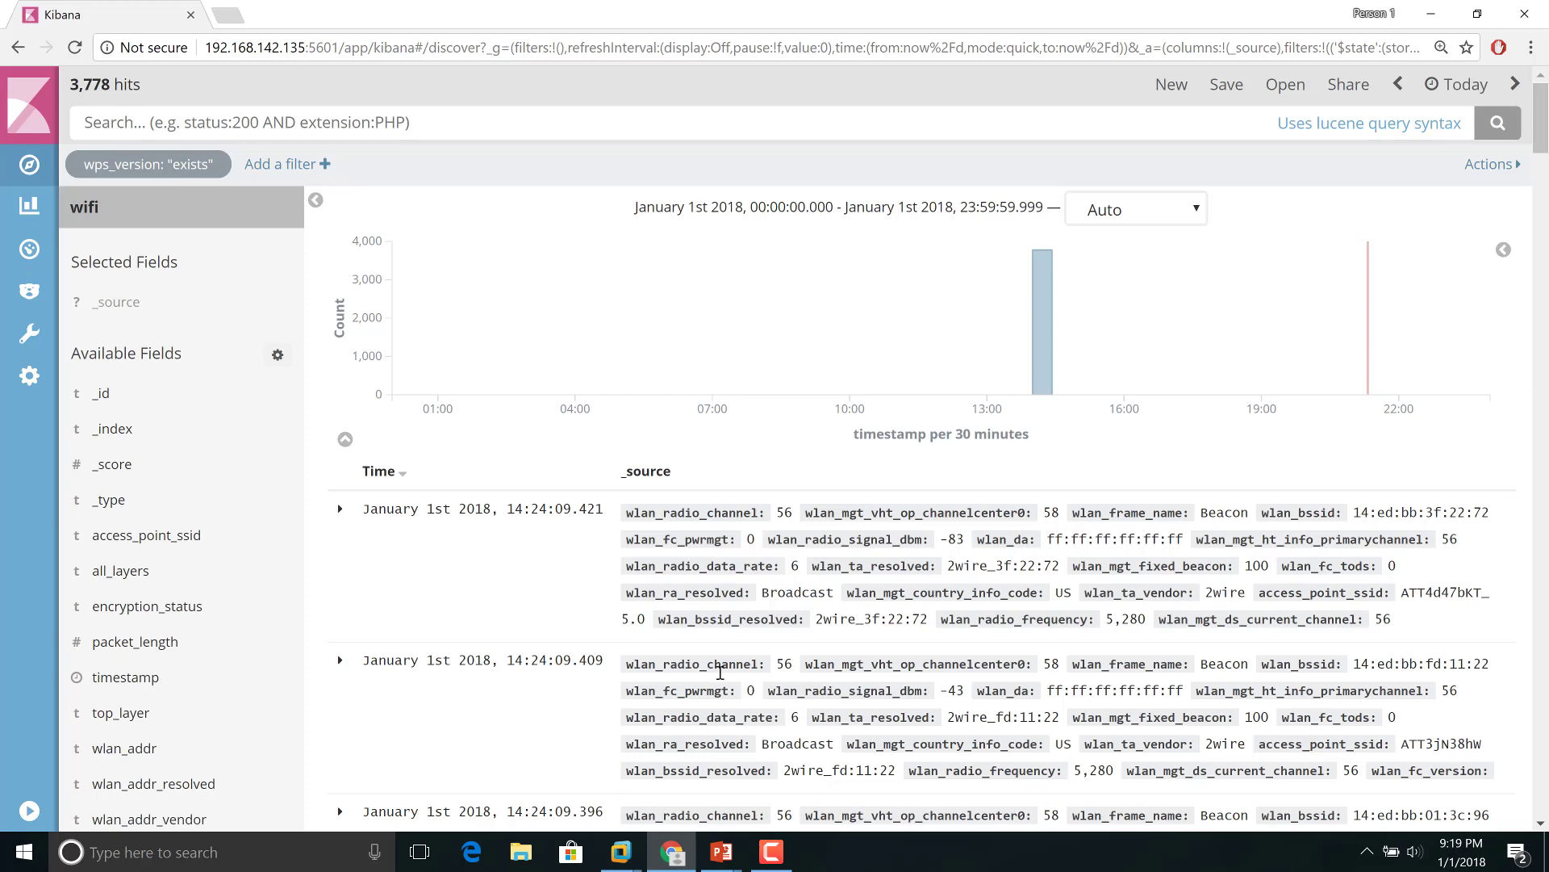
# Step: Expand the first record in the filtered results and examine its fields, down to wps_version at the end of the table
pyautogui.click(340, 508)
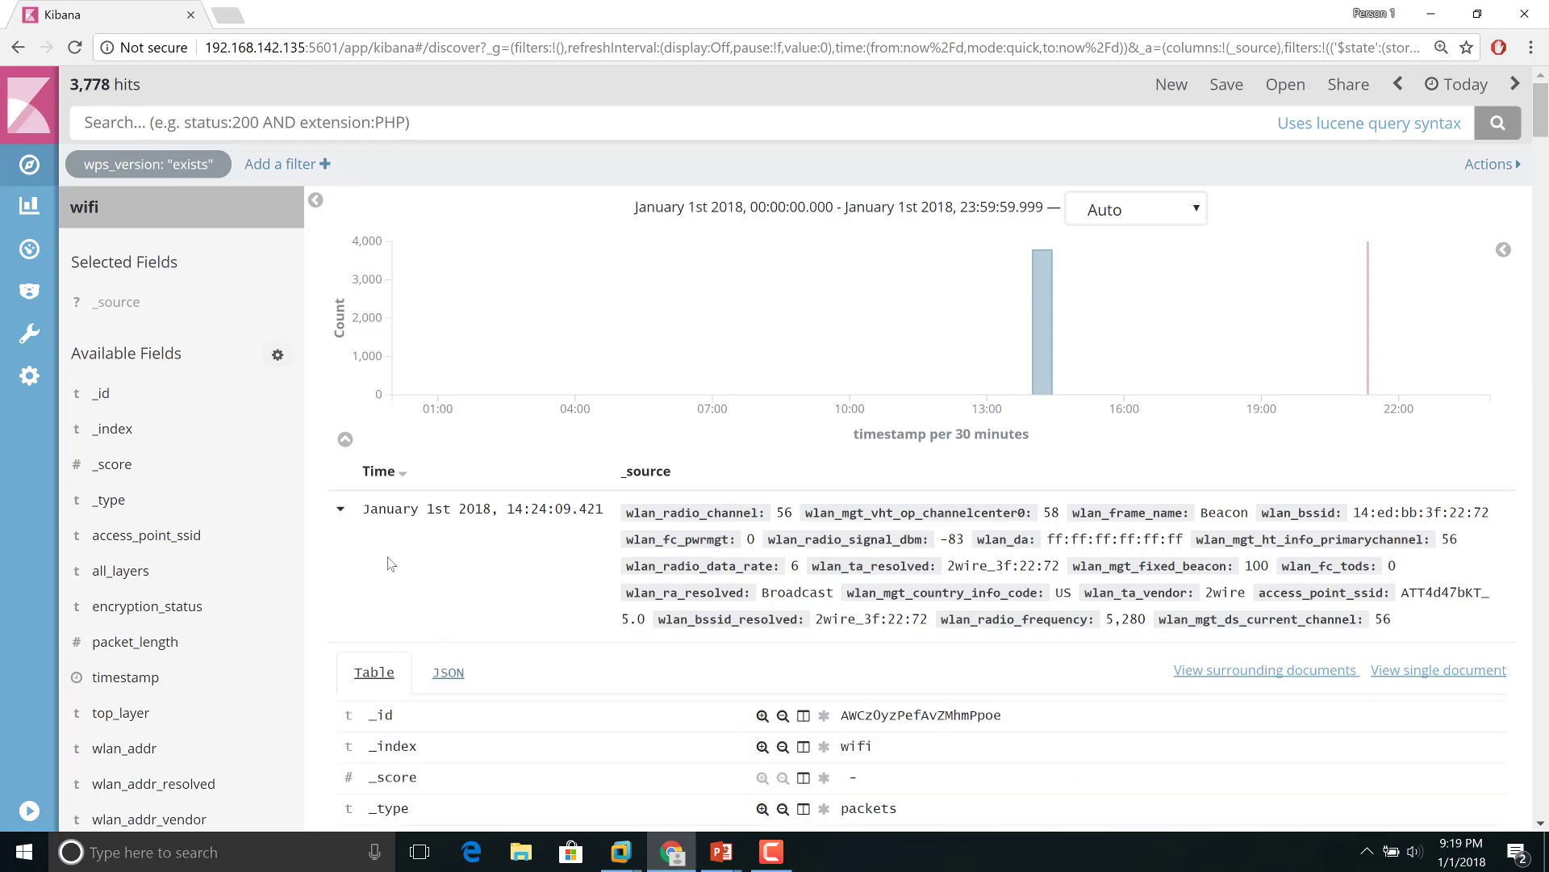
pyautogui.scroll(-6, 631, 615)
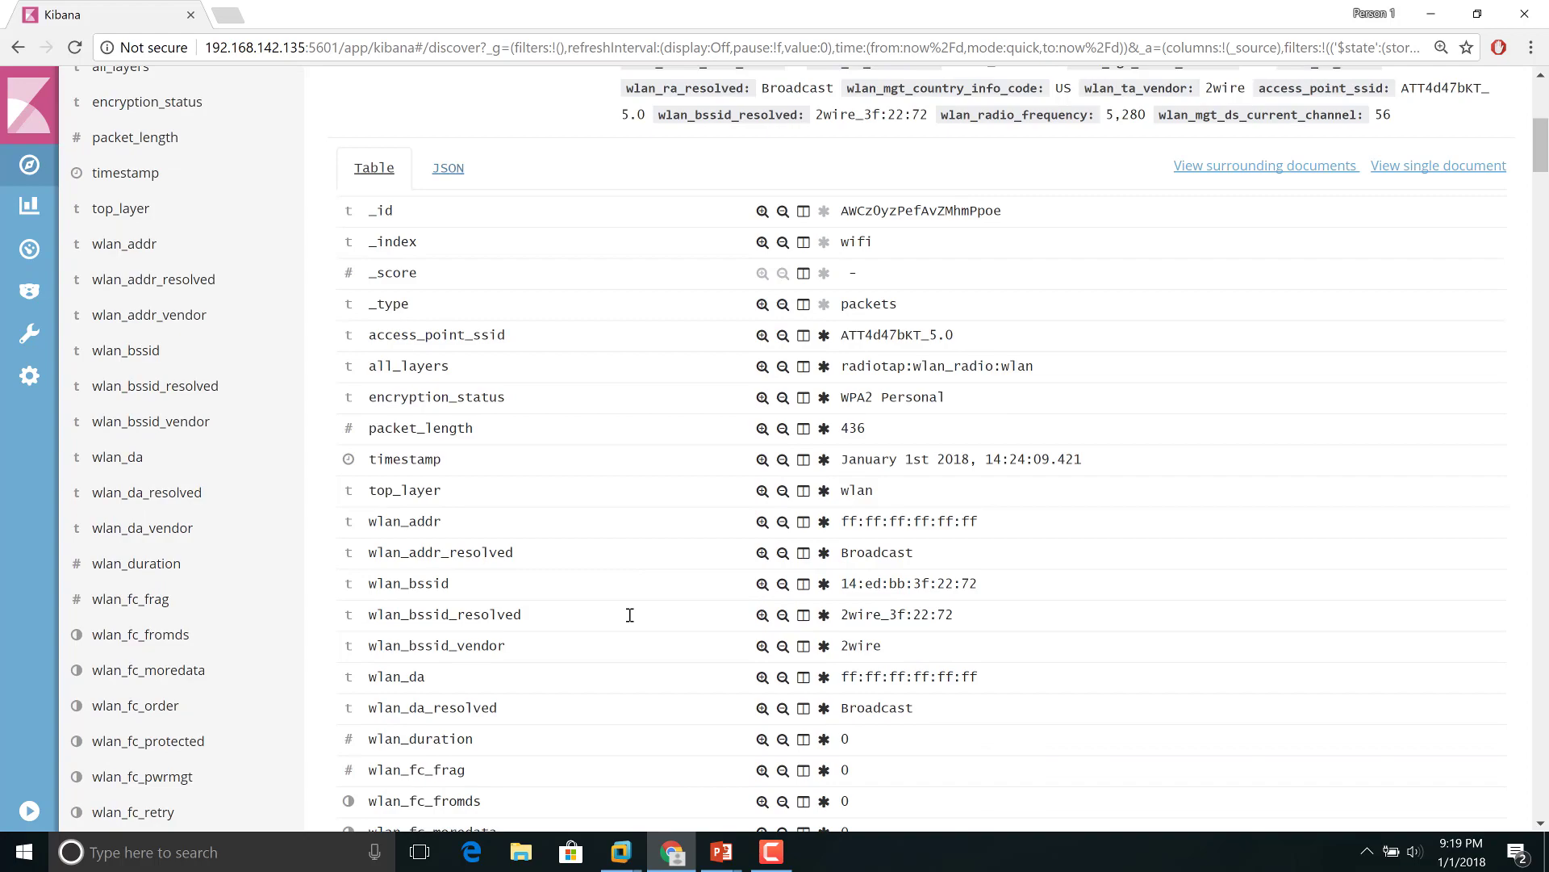
pyautogui.scroll(-8, 631, 615)
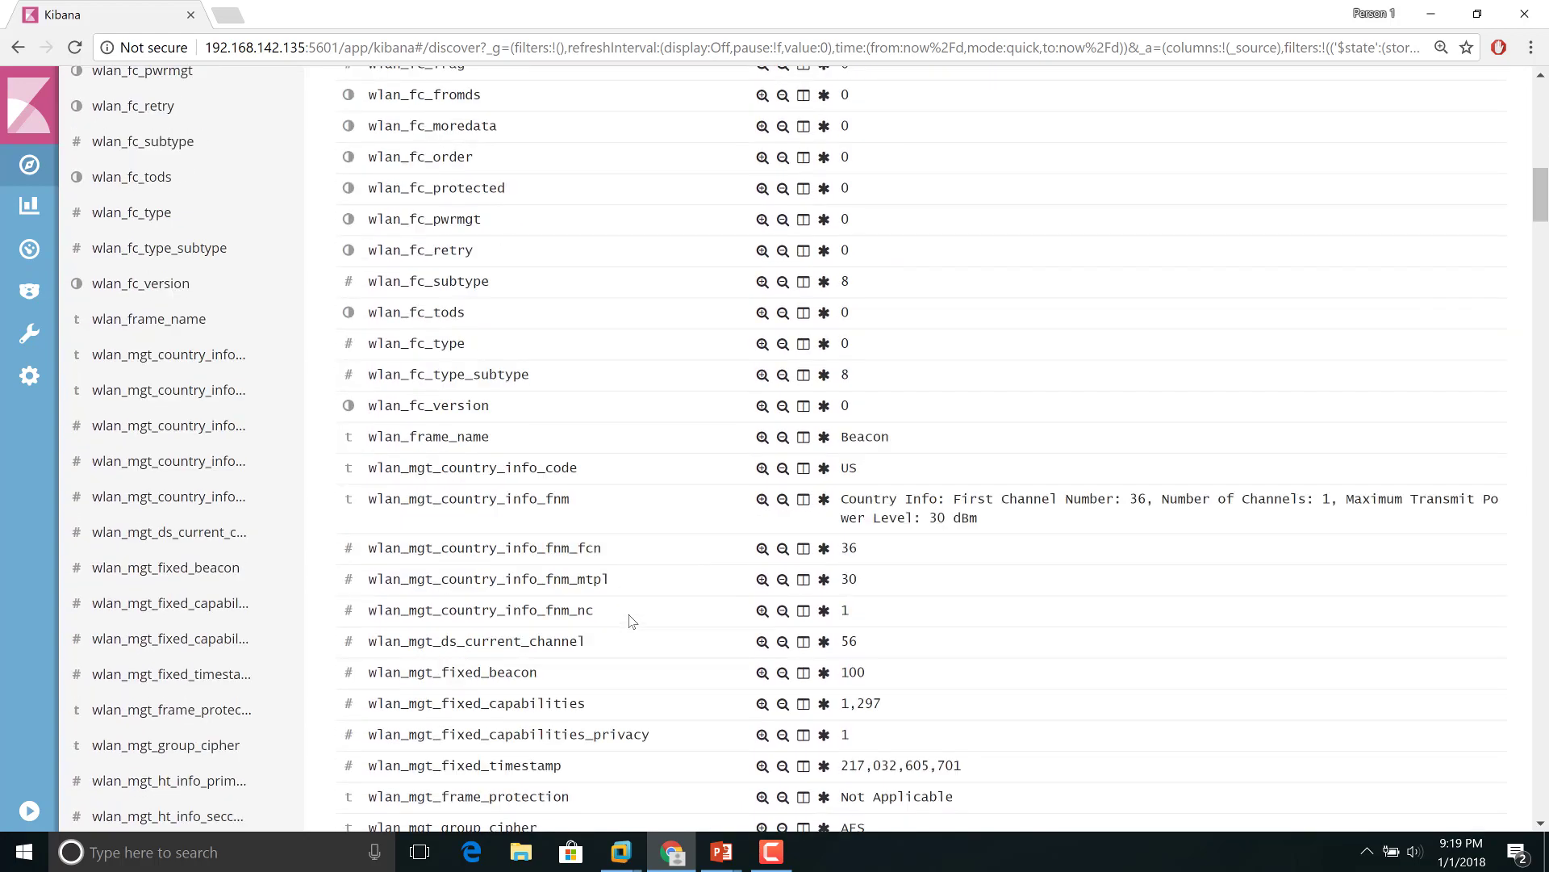
pyautogui.scroll(-10, 631, 620)
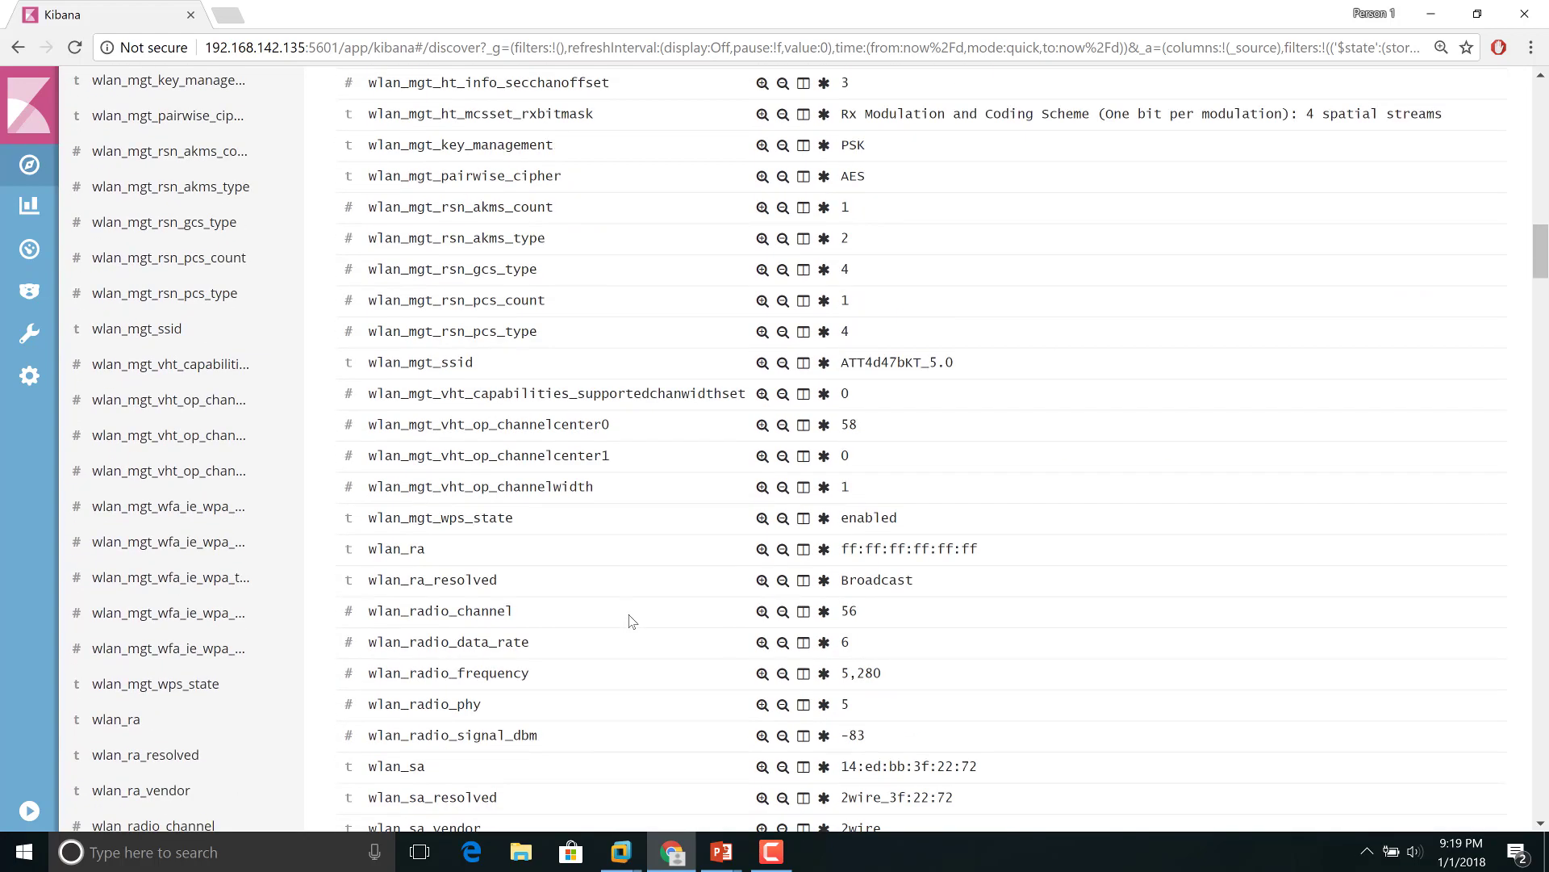
pyautogui.scroll(-6, 632, 620)
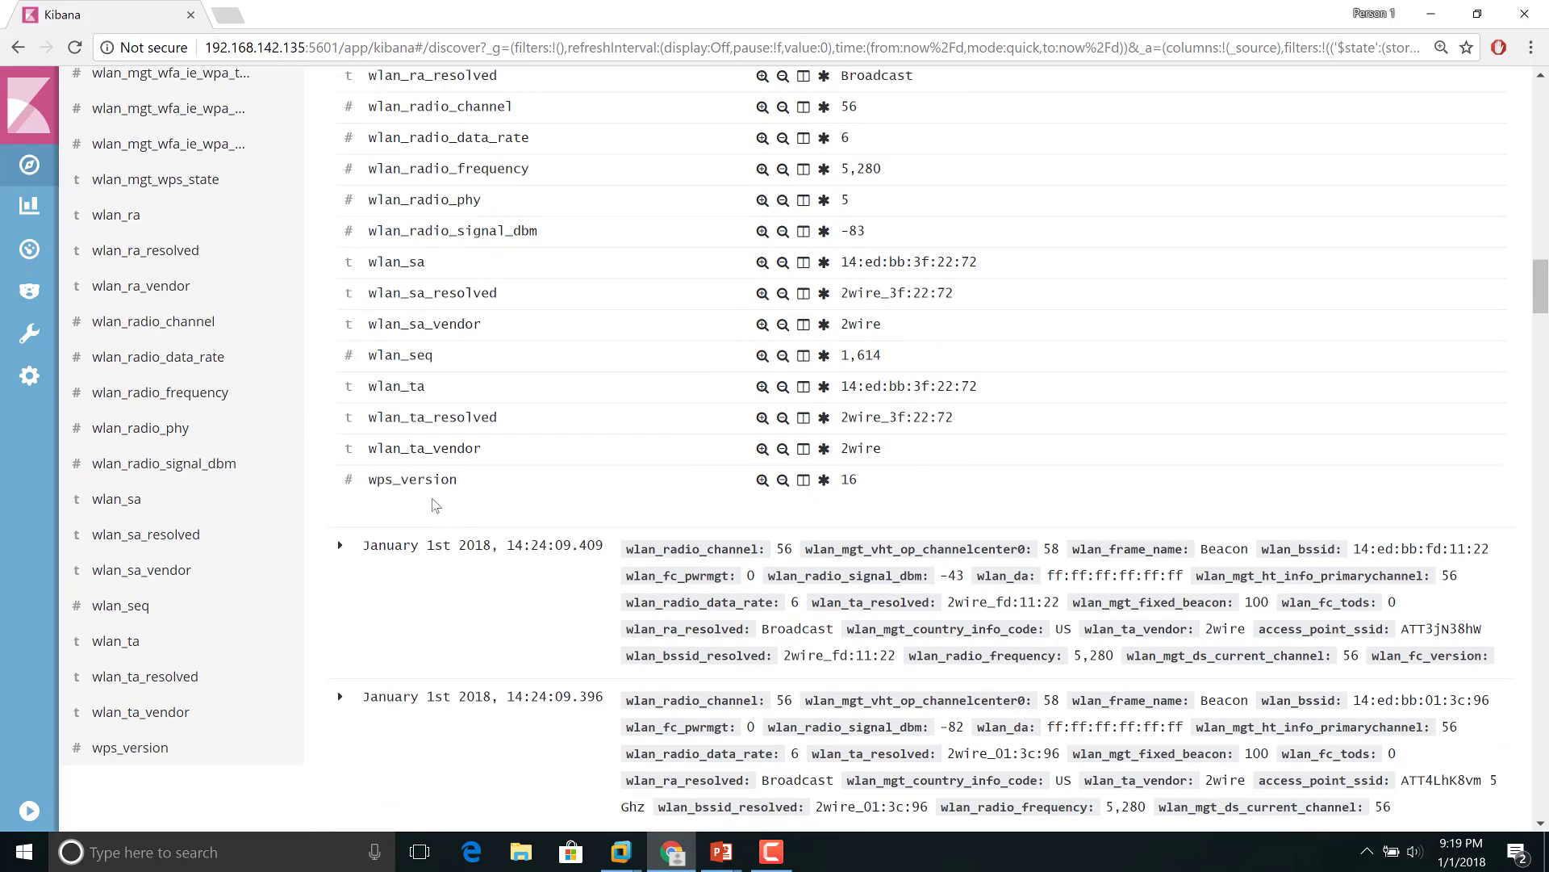
pyautogui.doubleClick(457, 484)
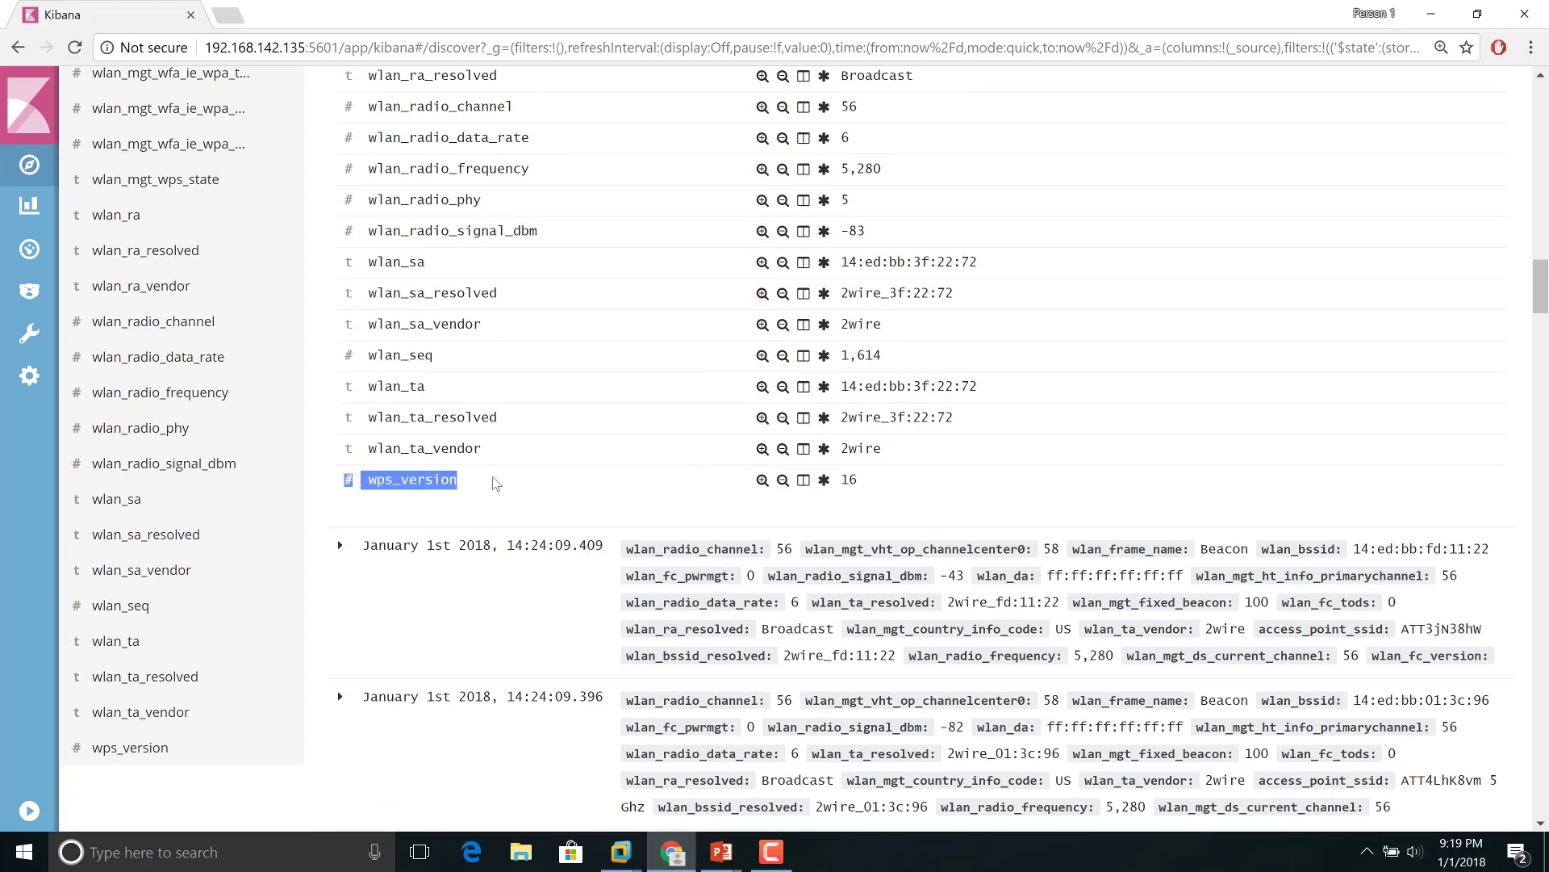
pyautogui.click(496, 483)
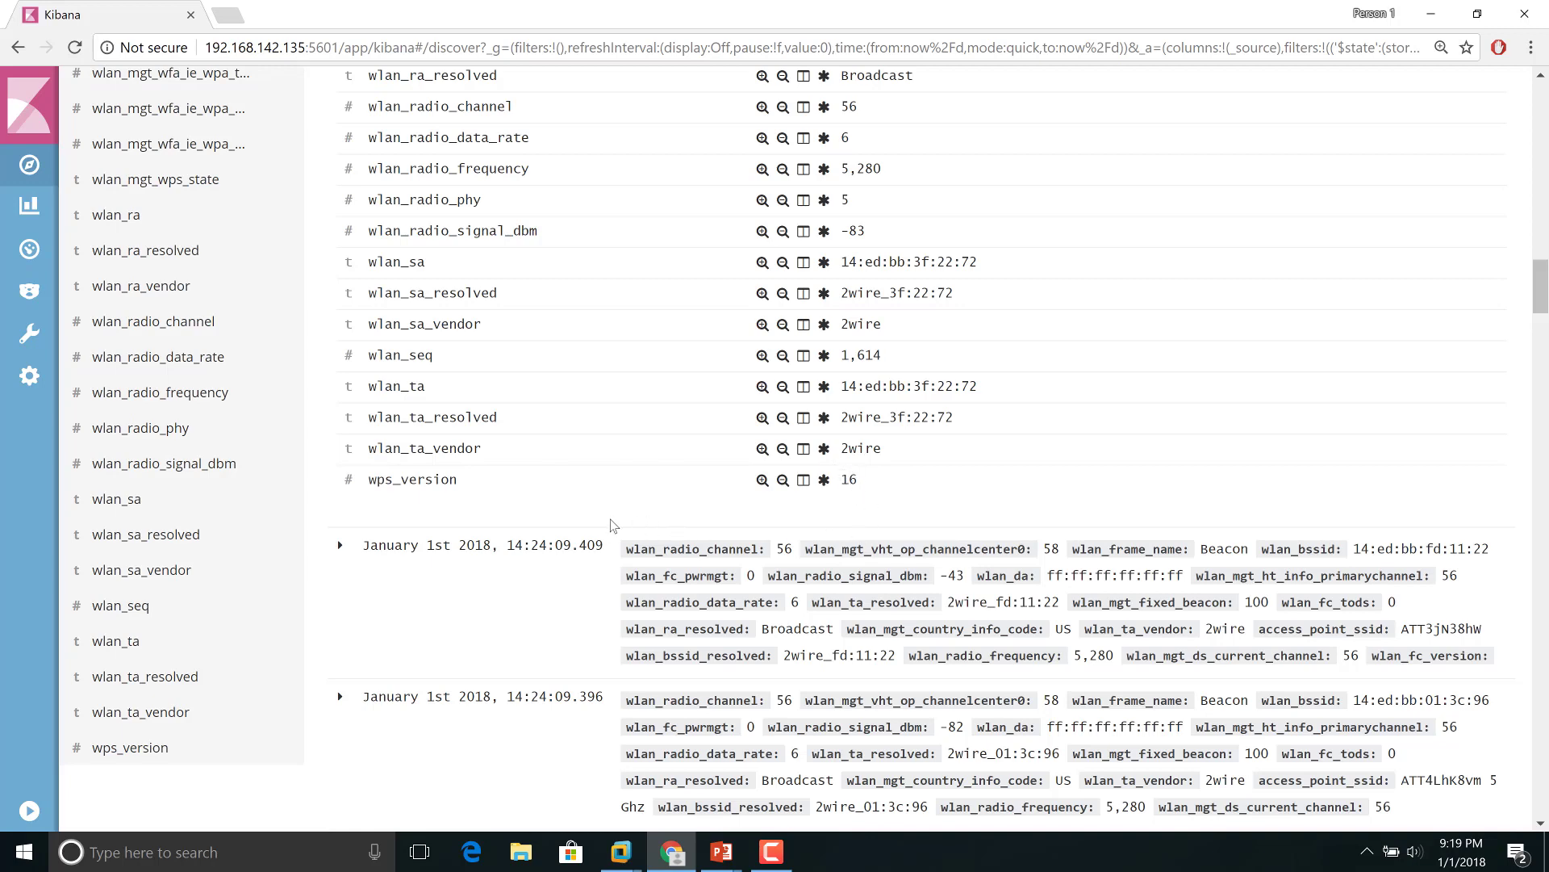
pyautogui.scroll(3, 610, 526)
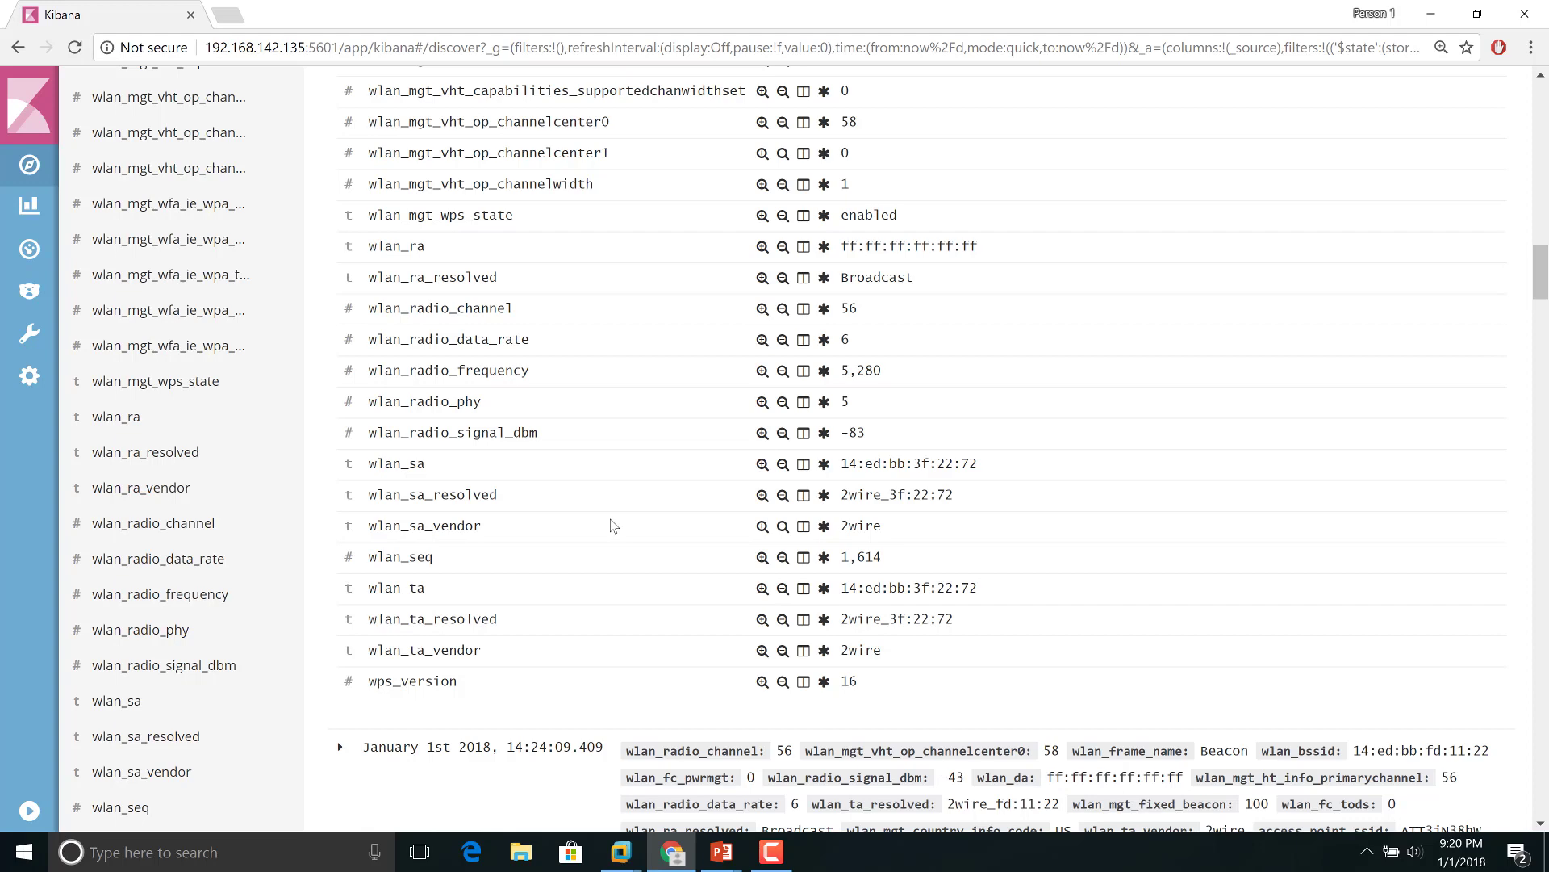
pyautogui.scroll(15, 614, 526)
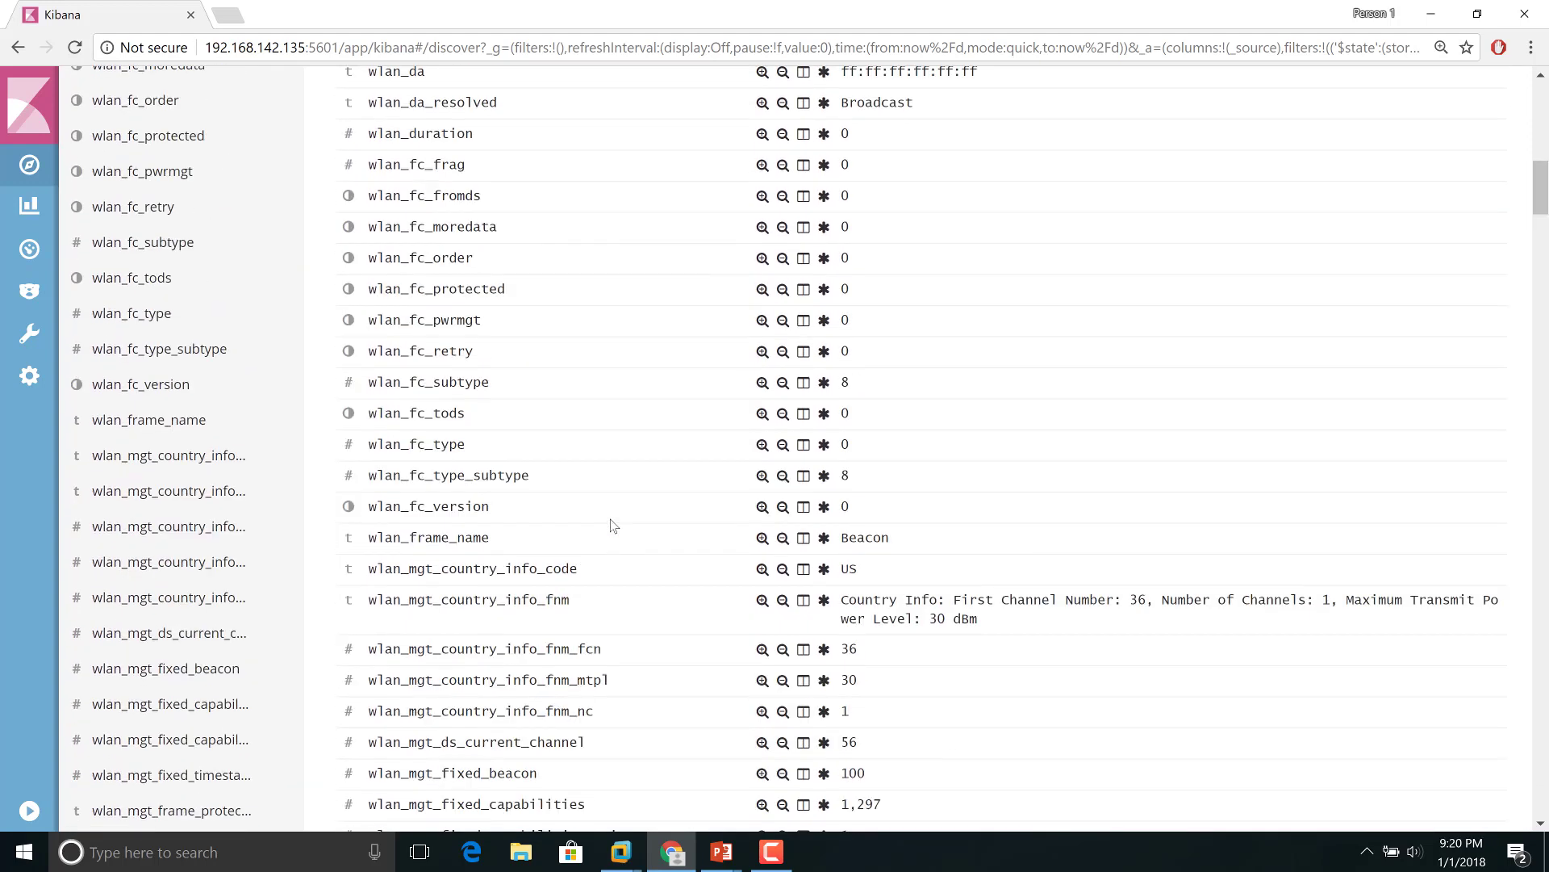
pyautogui.scroll(9, 613, 526)
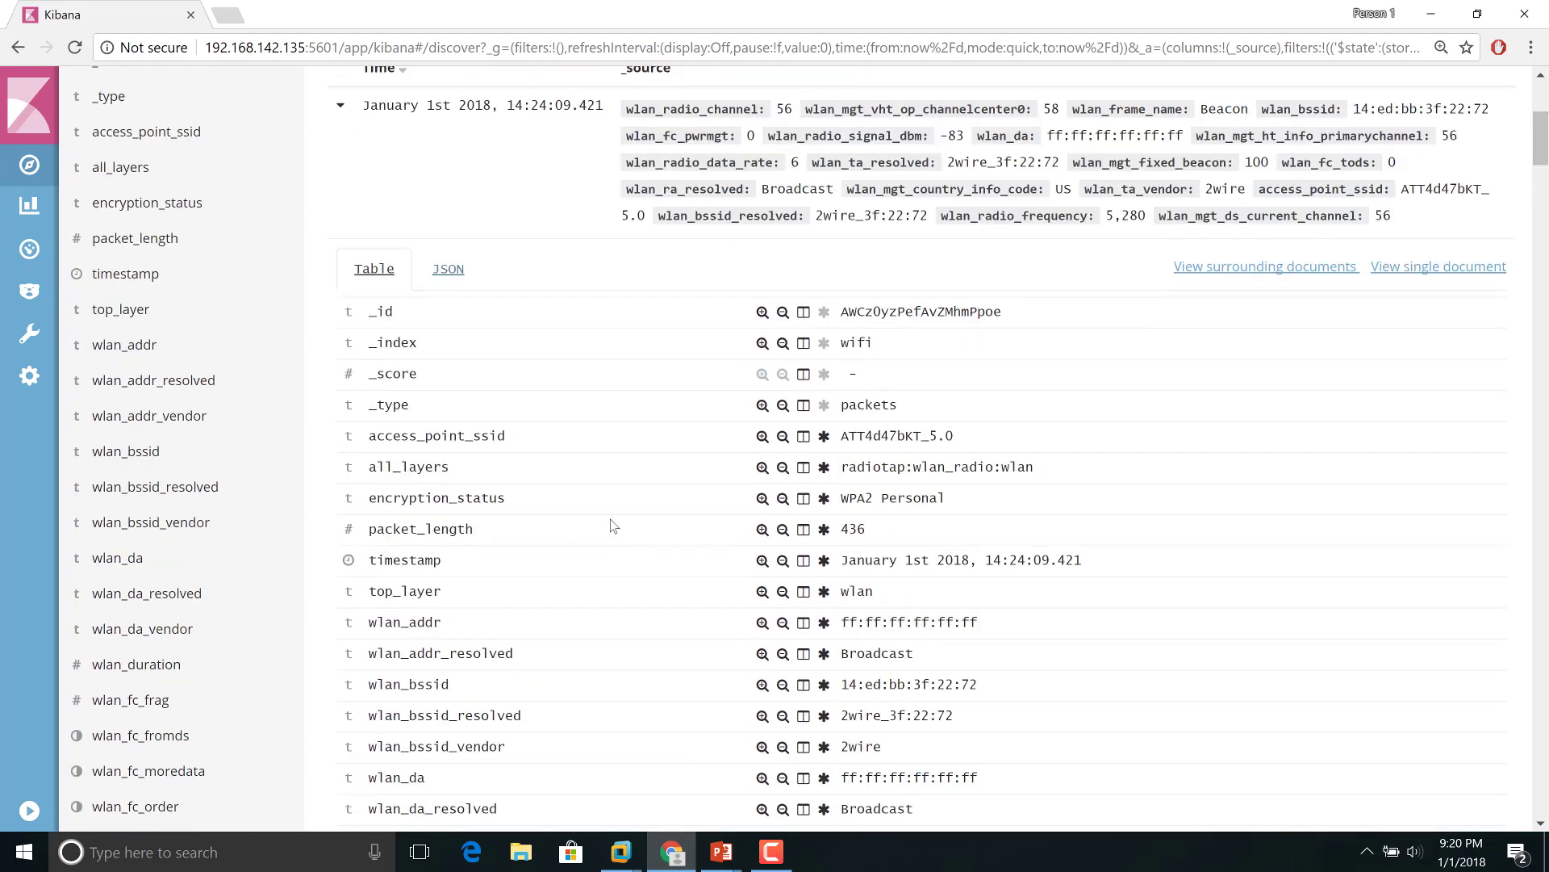
pyautogui.scroll(5, 614, 525)
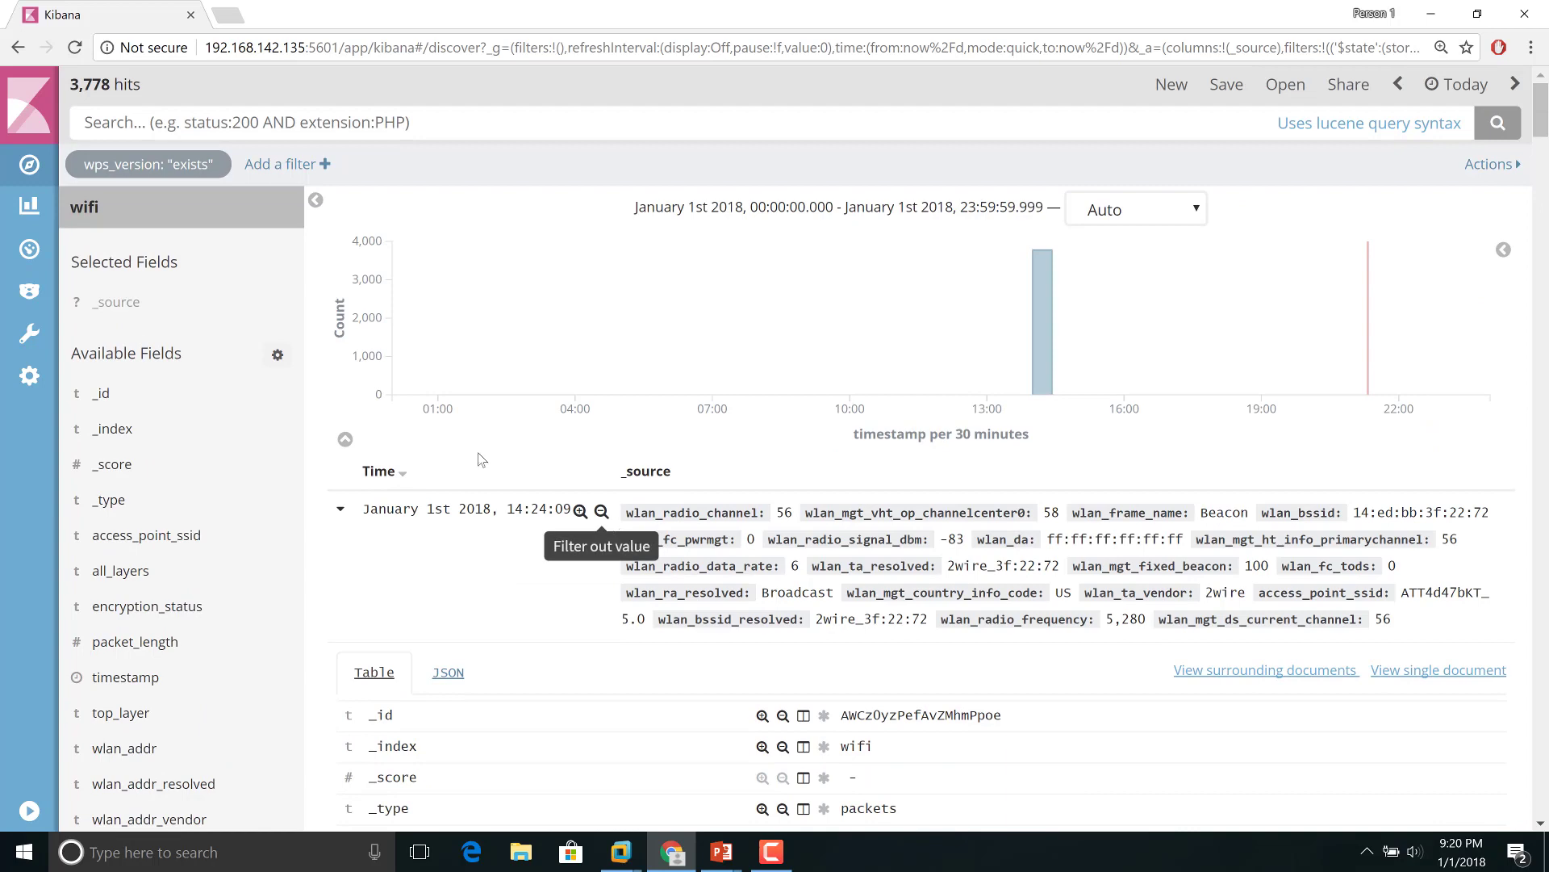
# Step: Remove the wps_version filter and start adding a new filter
pyautogui.moveTo(184, 169)
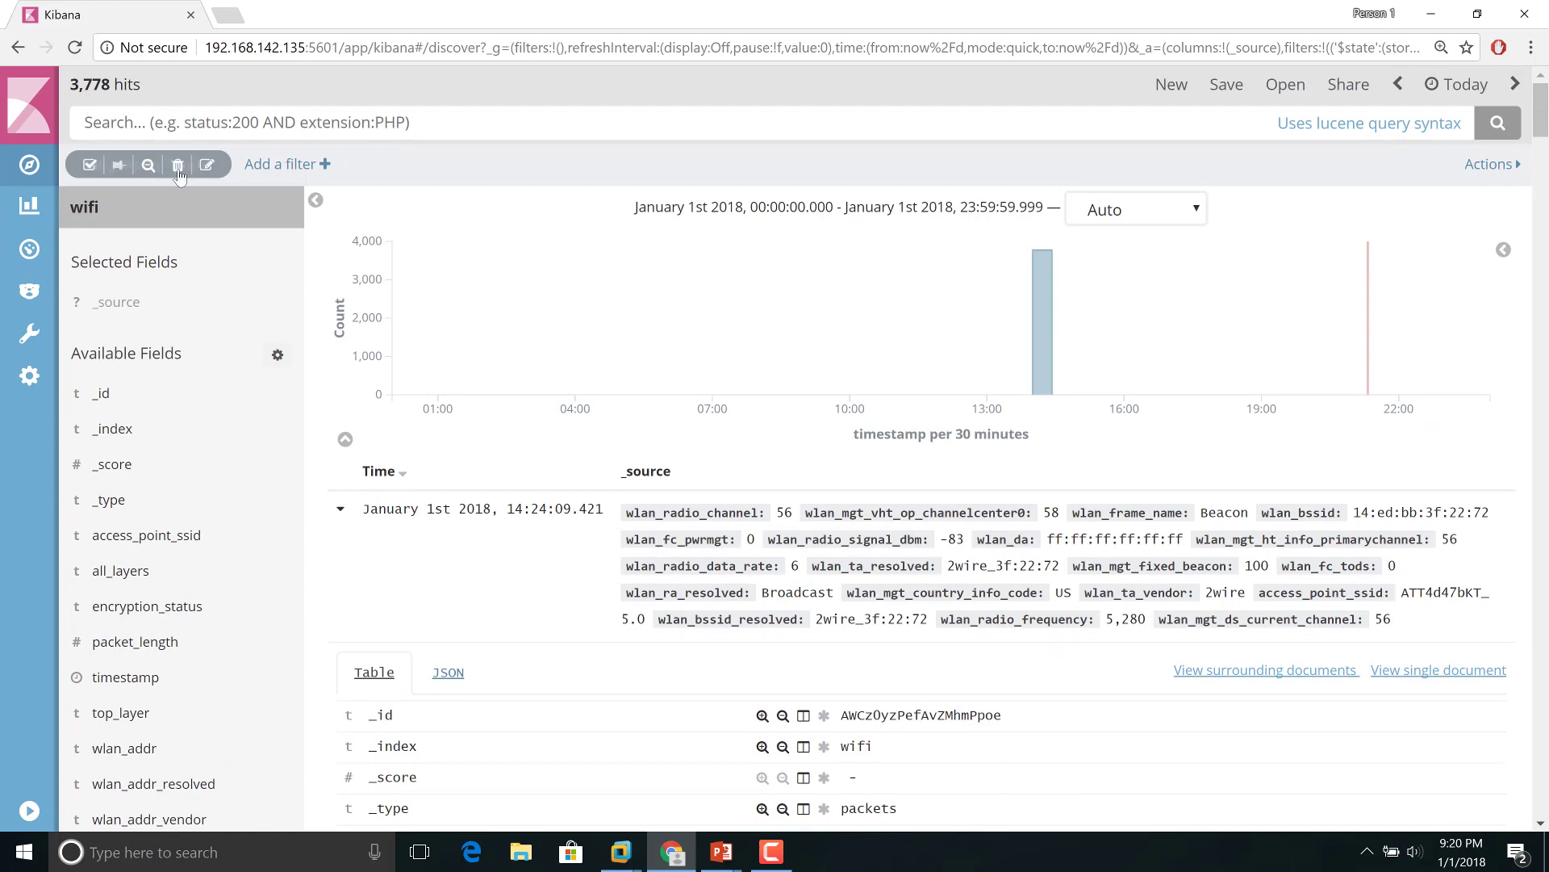
pyautogui.click(179, 167)
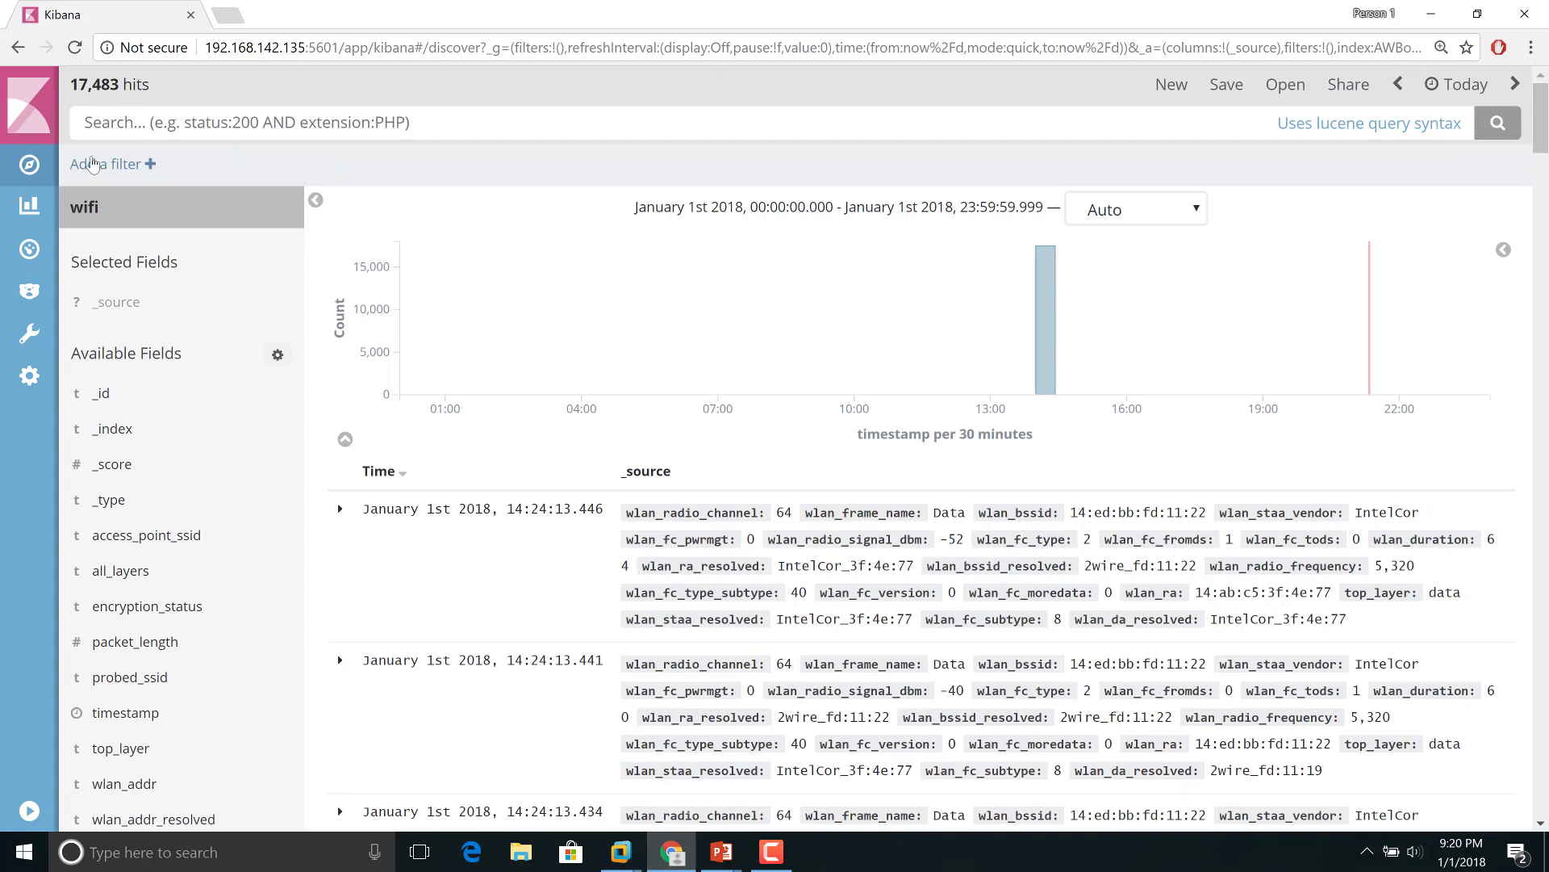
pyautogui.click(115, 165)
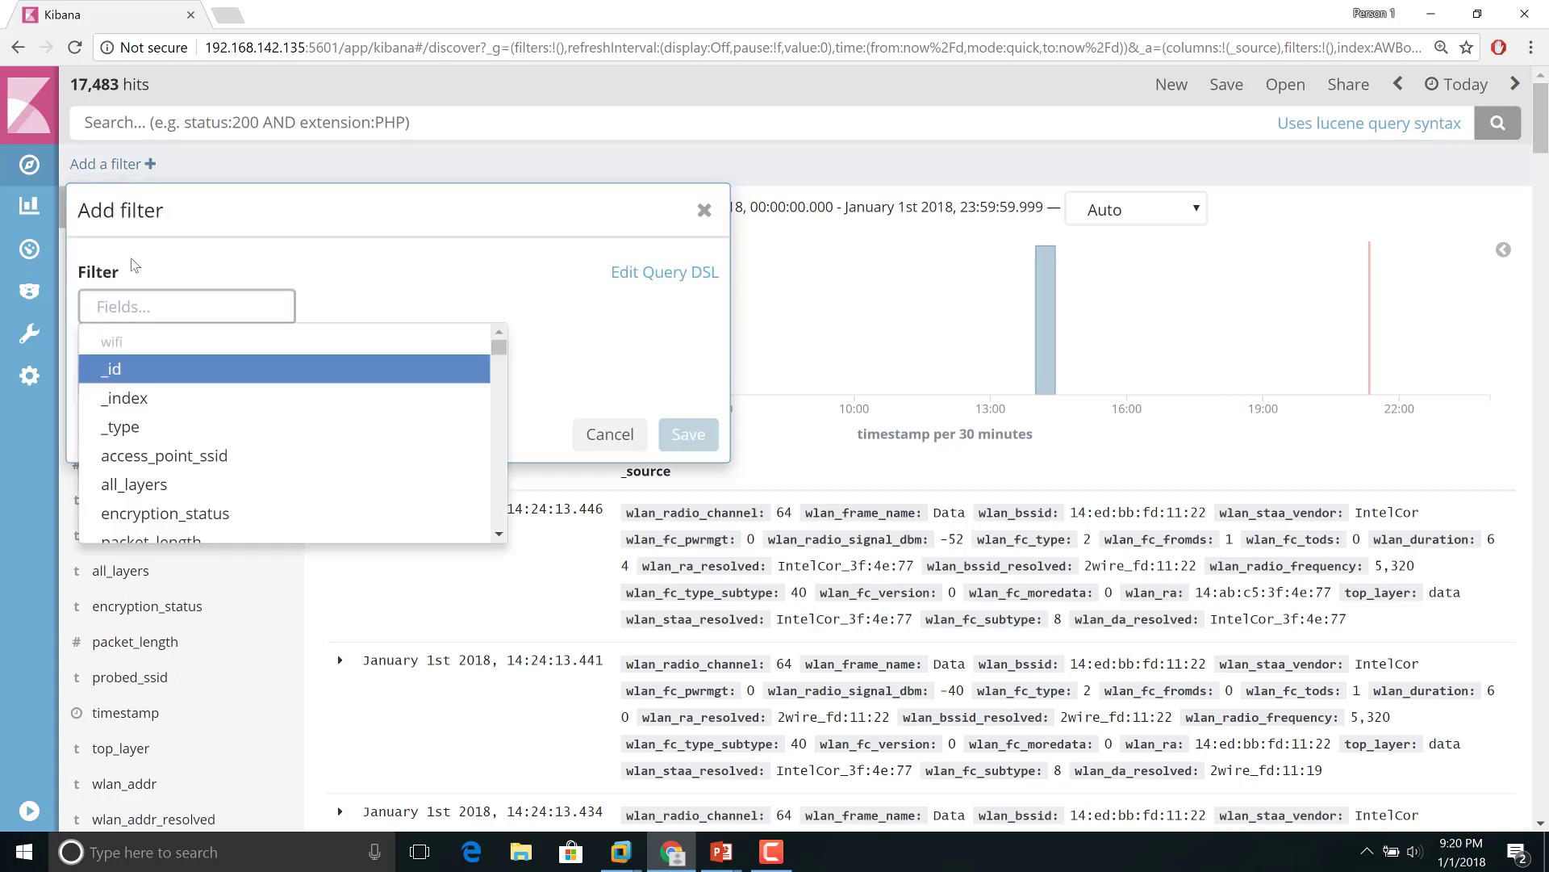
pyautogui.write('wlan')
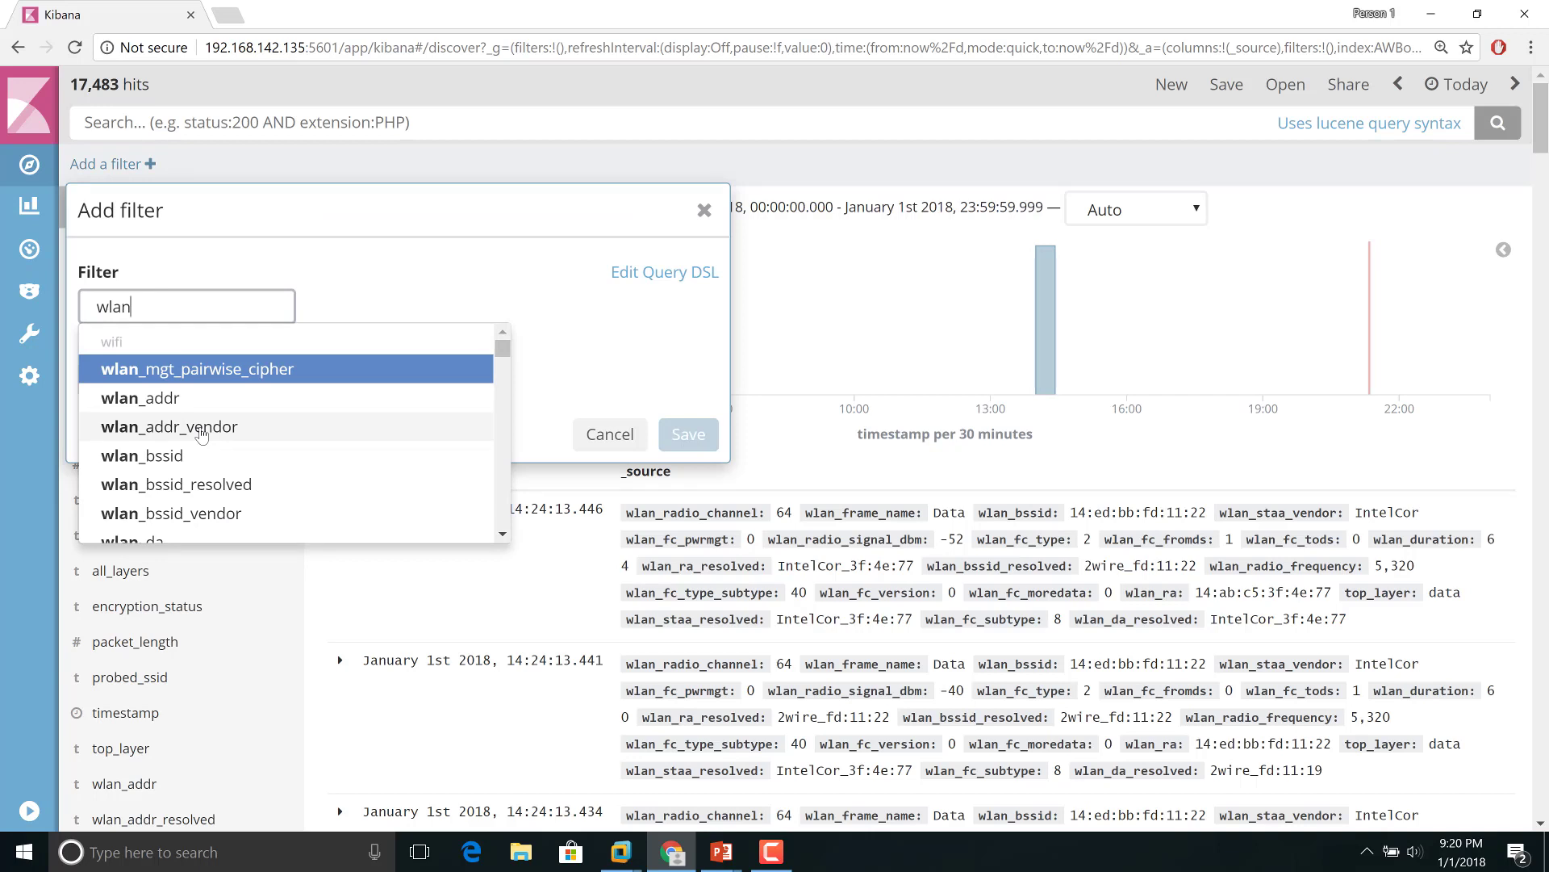
pyautogui.write('_fr')
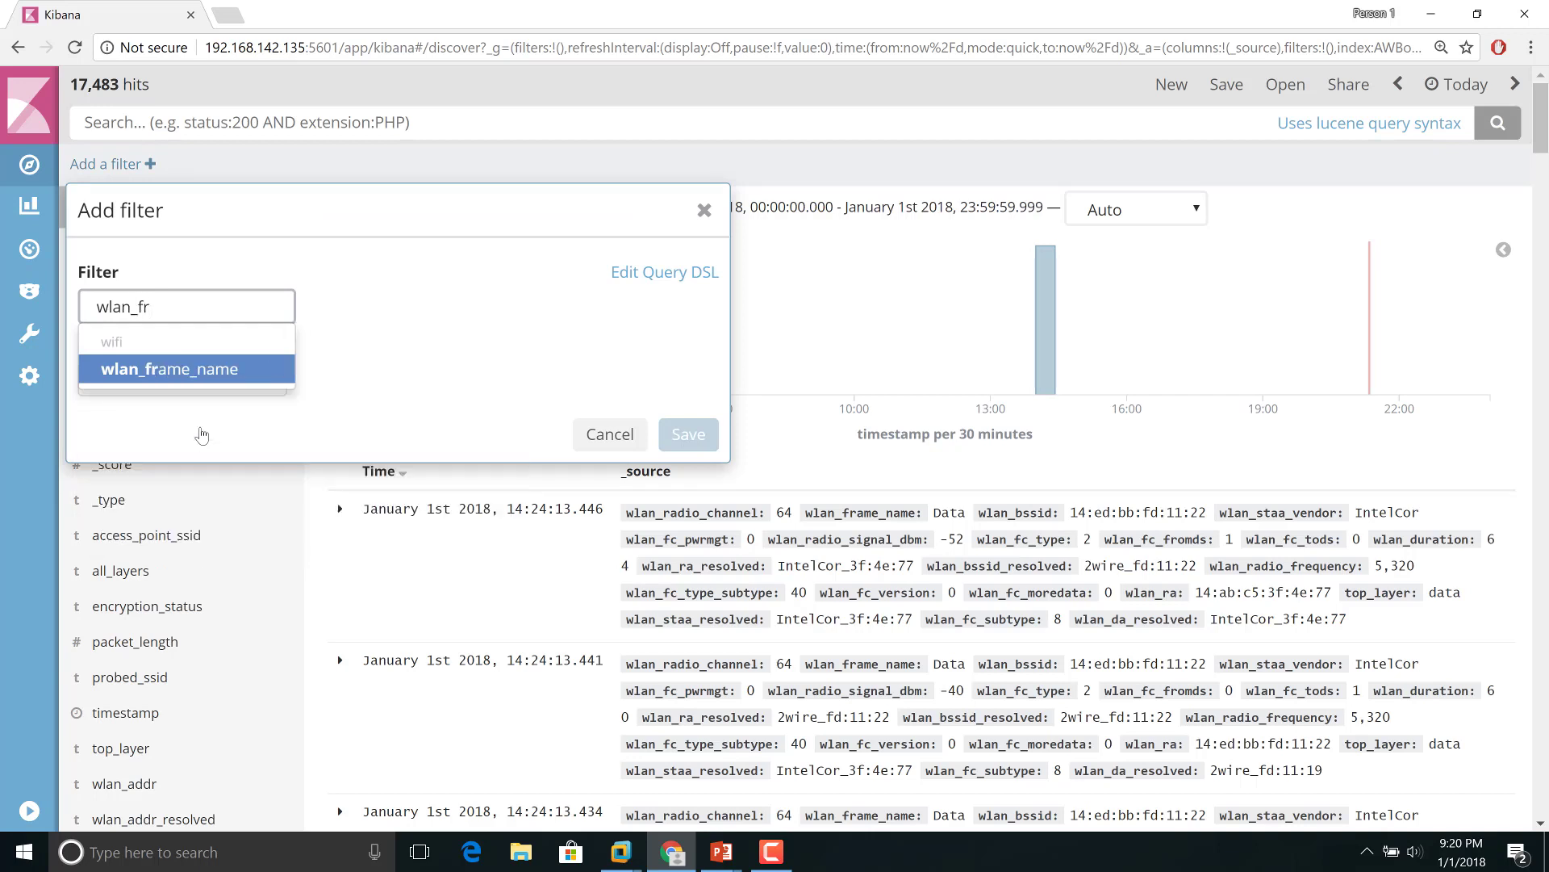
pyautogui.press('BackSpace')
pyautogui.press('BackSpace')
pyautogui.press('BackSpace')
pyautogui.press('BackSpace')
pyautogui.press('BackSpace')
pyautogui.press('BackSpace')
pyautogui.press('BackSpace')
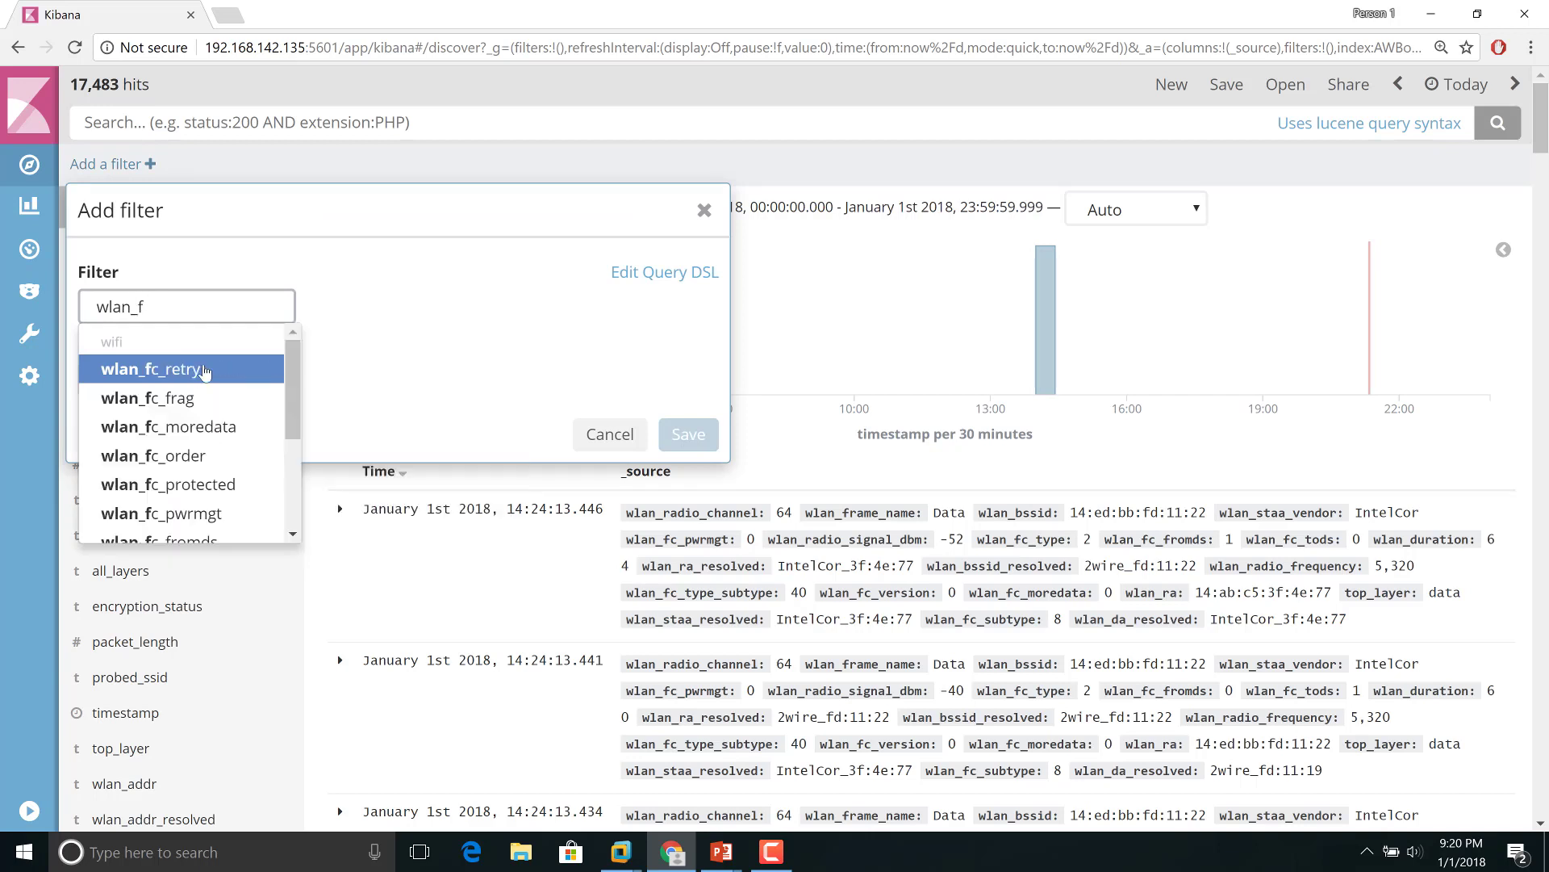
# Step: Define the new filter as access_point_ssid exists and save it
pyautogui.write('acc')
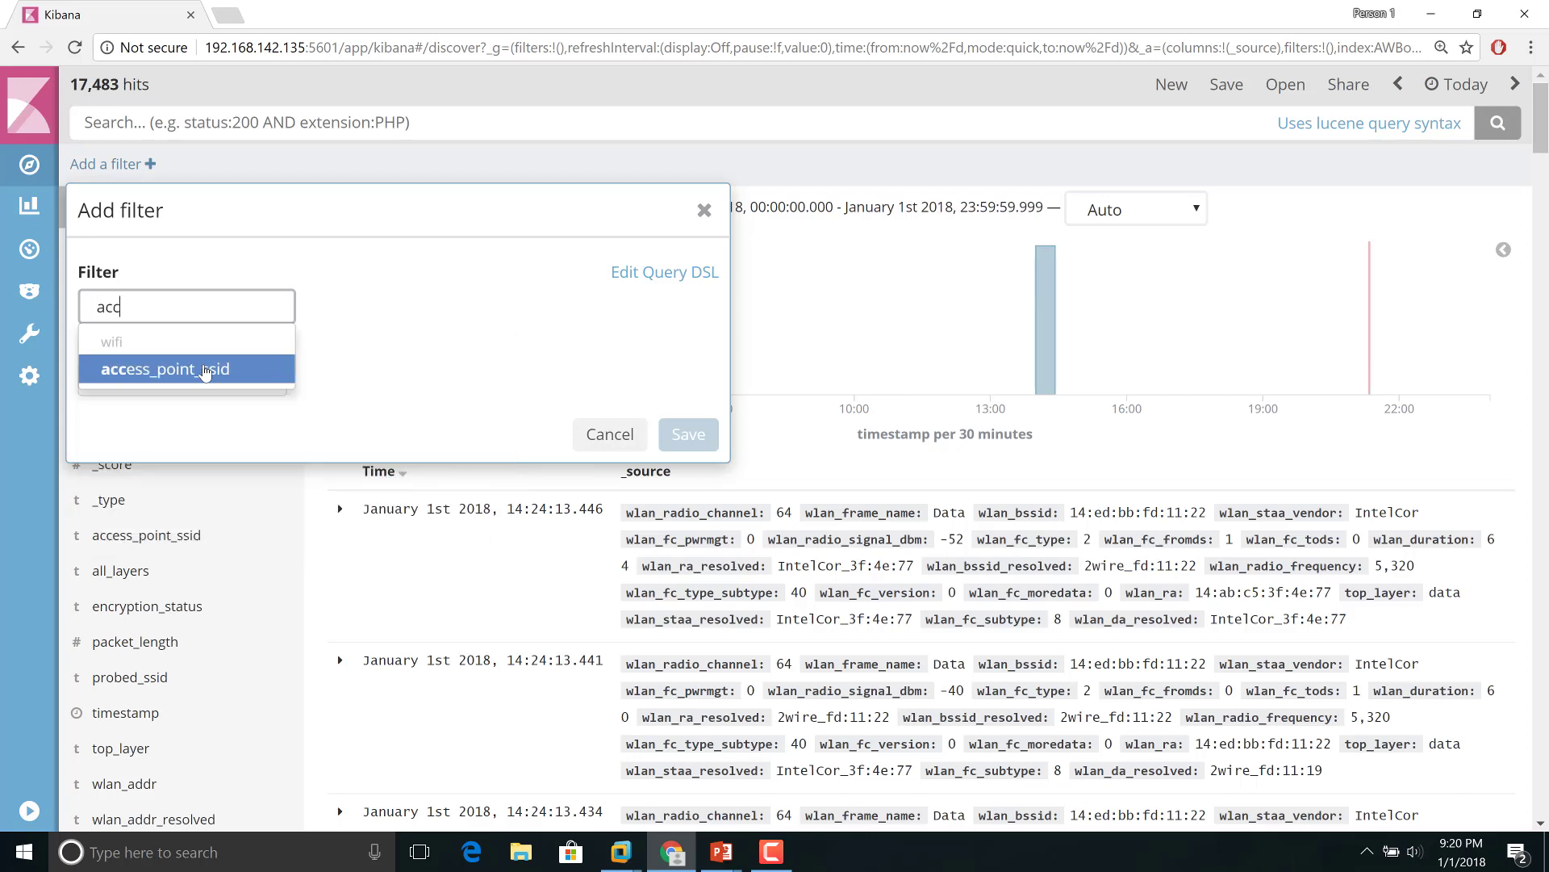
pyautogui.click(206, 371)
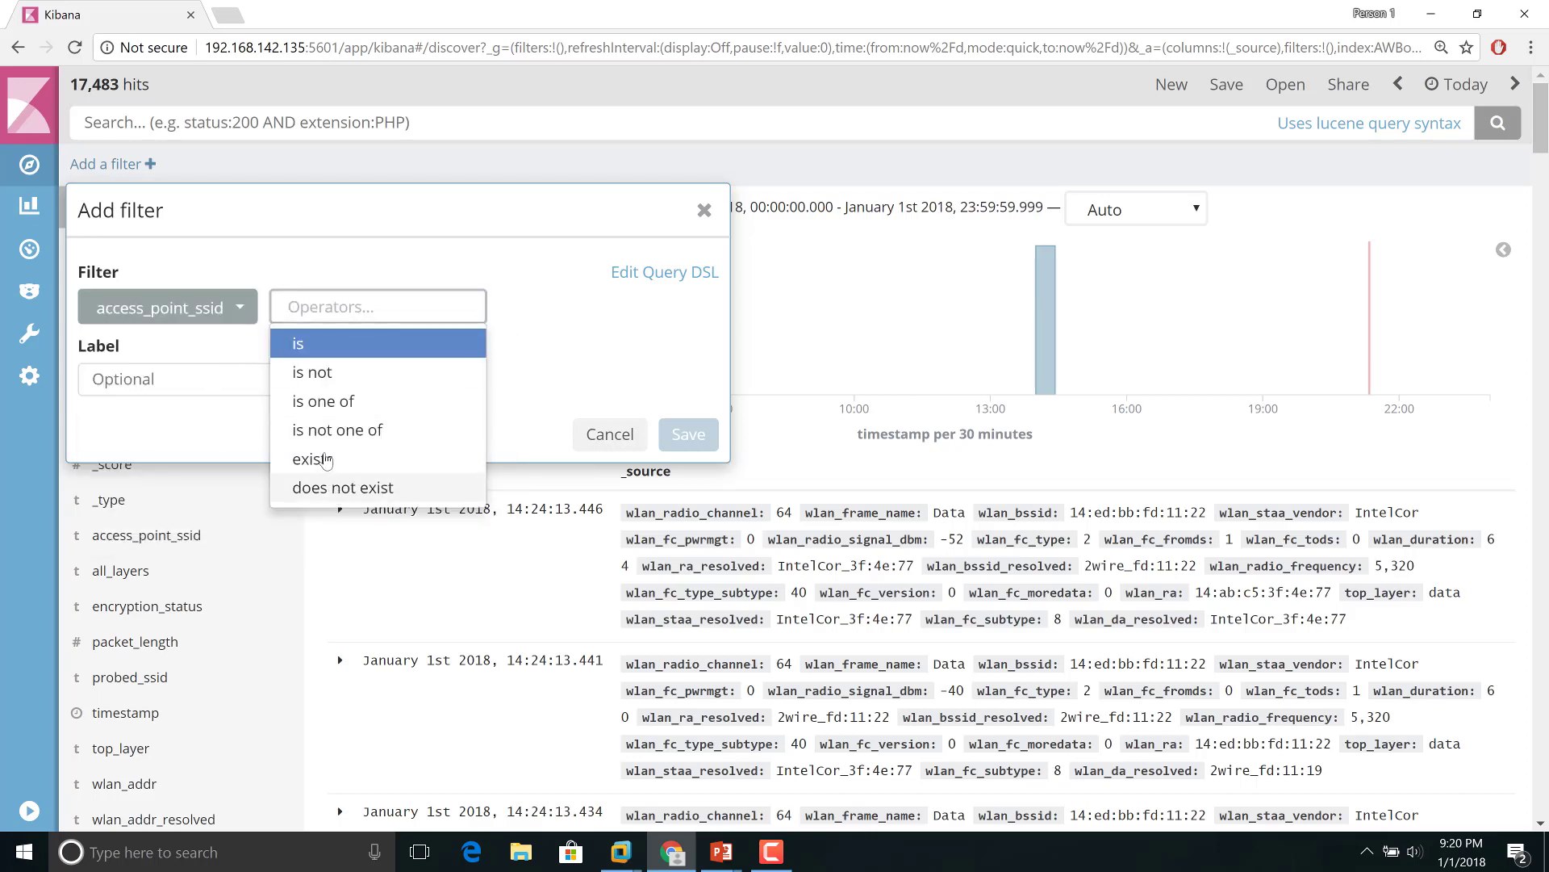
pyautogui.click(325, 459)
pyautogui.click(686, 436)
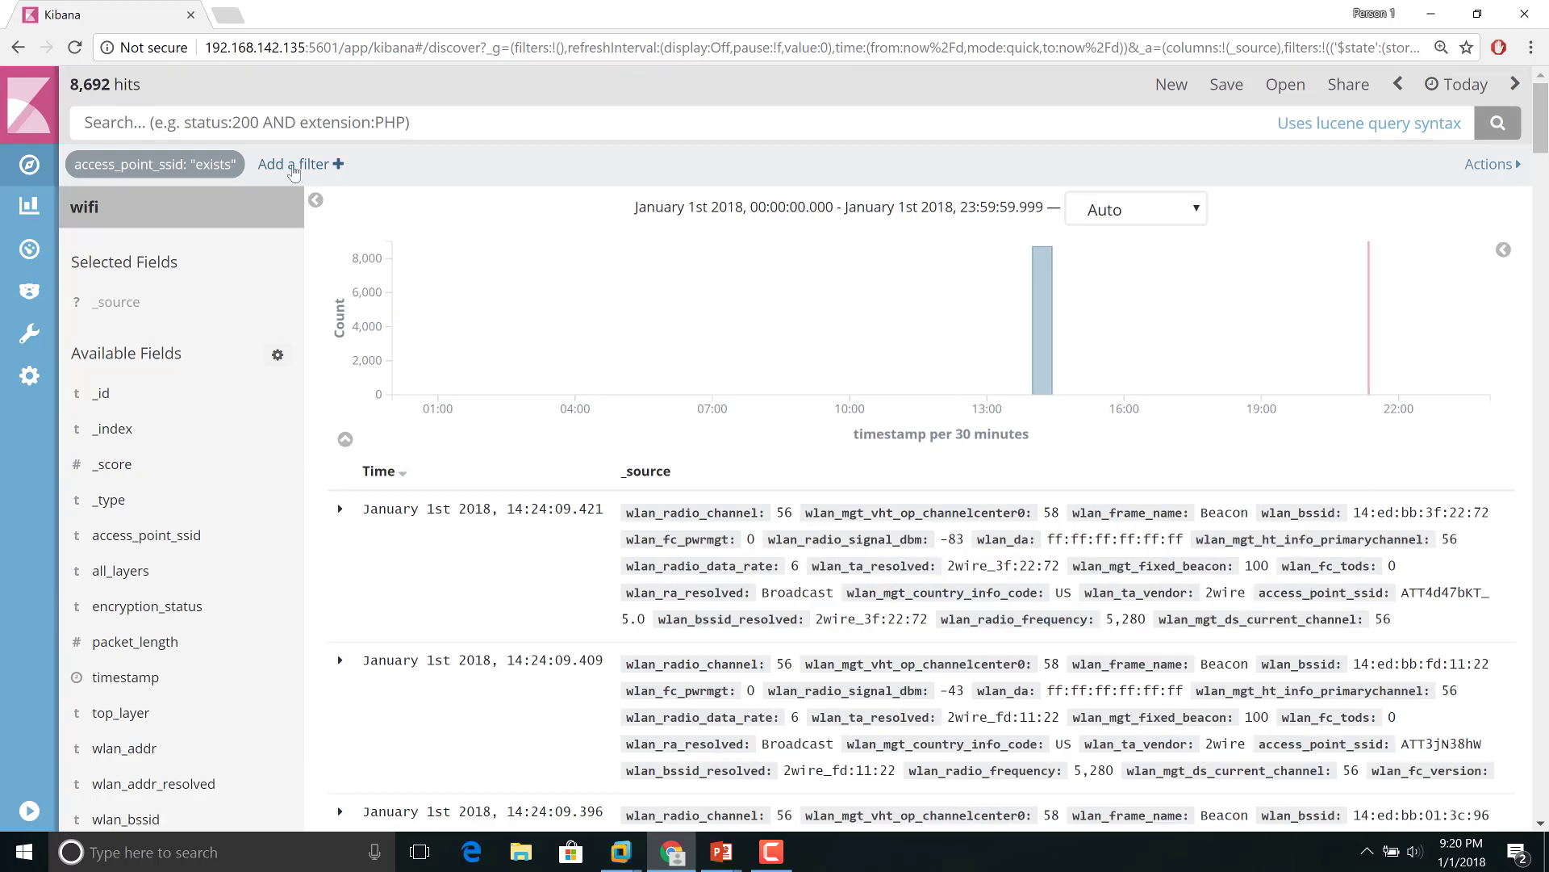
# Step: Add a second filter for records where wps_version exists, compare the hit count, and remove that filter again
pyautogui.click(306, 168)
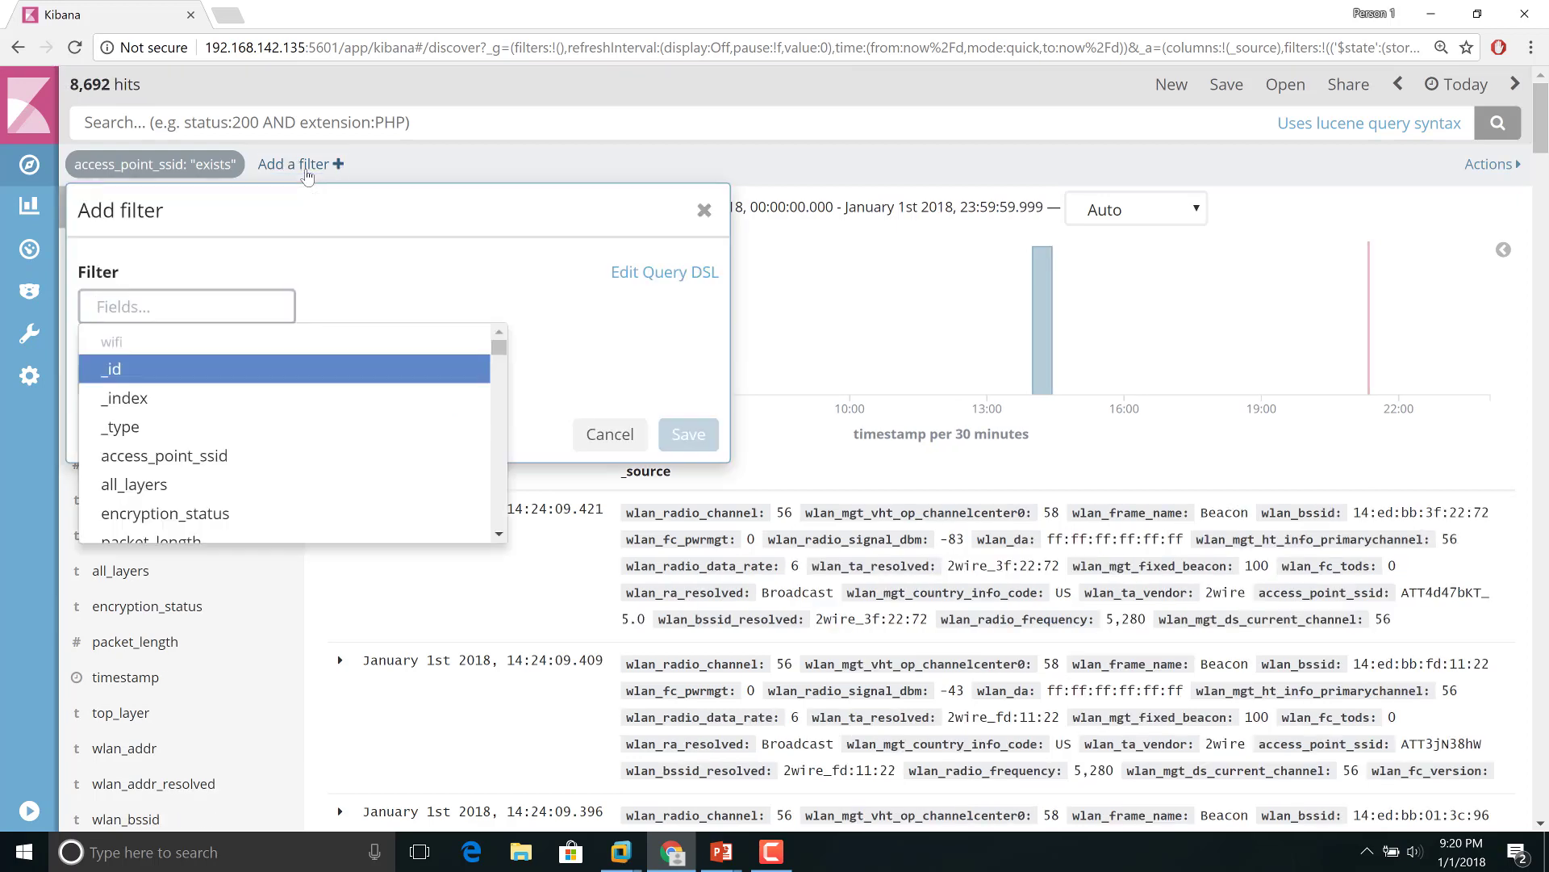
pyautogui.write('wpa')
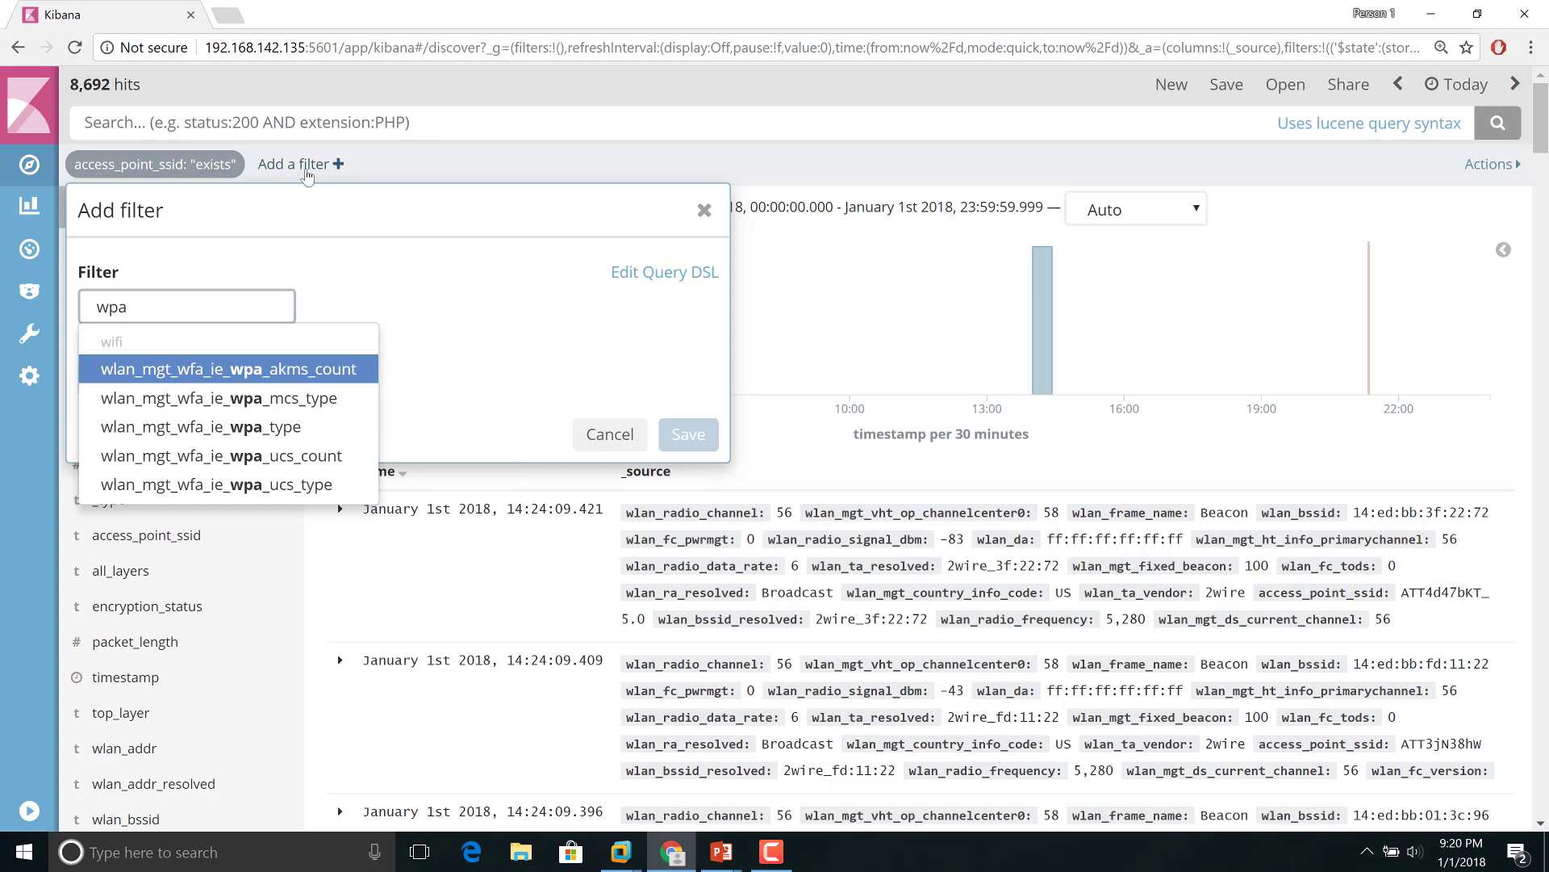
pyautogui.press('BackSpace')
pyautogui.write('s')
pyautogui.click(208, 373)
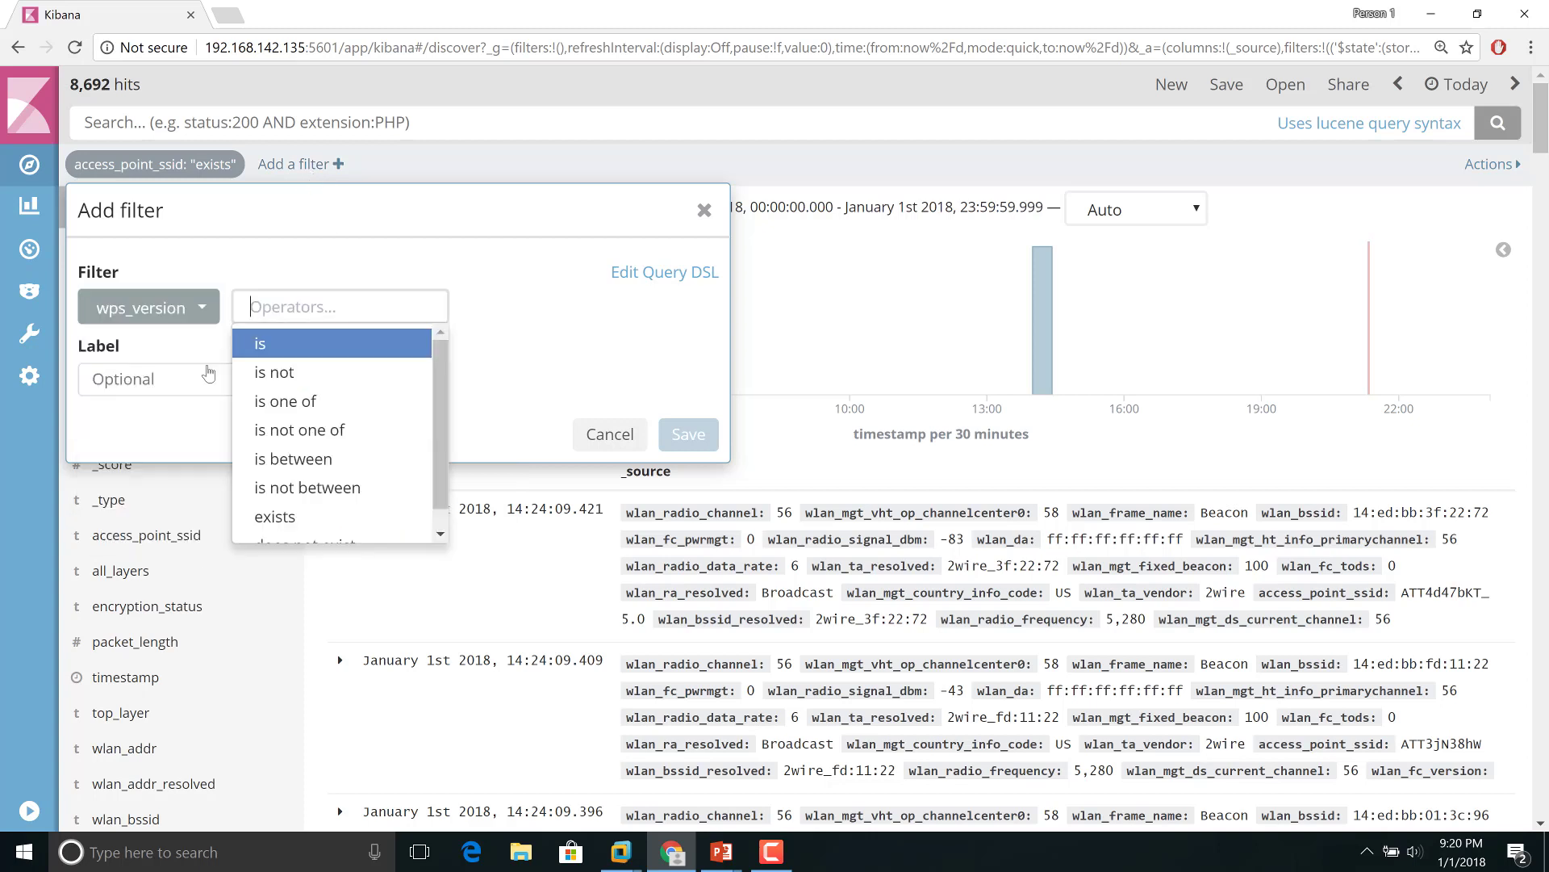
pyautogui.click(327, 516)
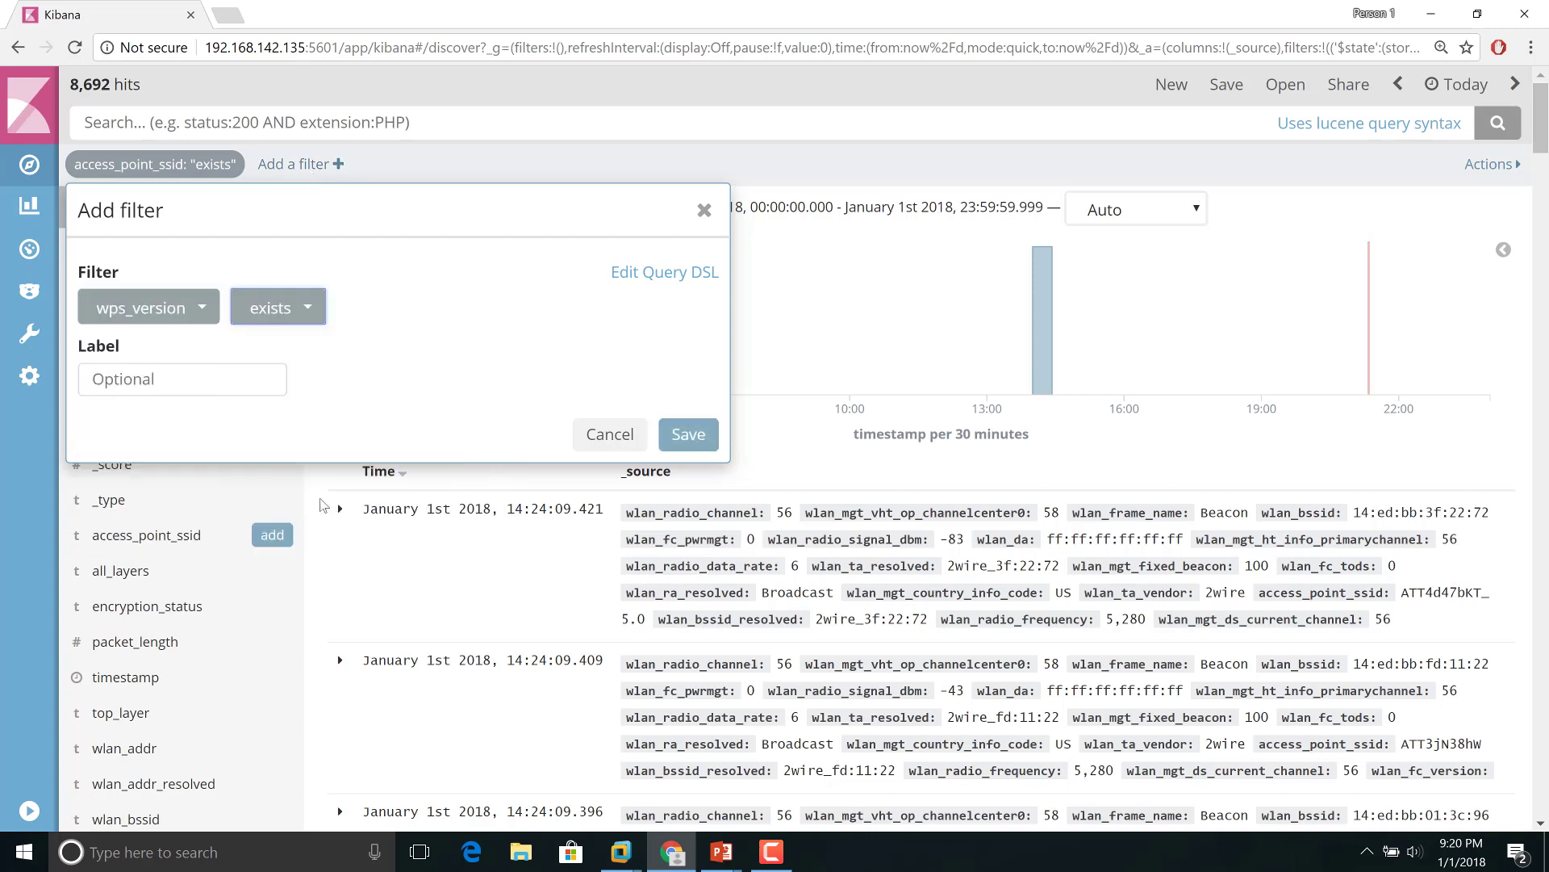
pyautogui.click(663, 432)
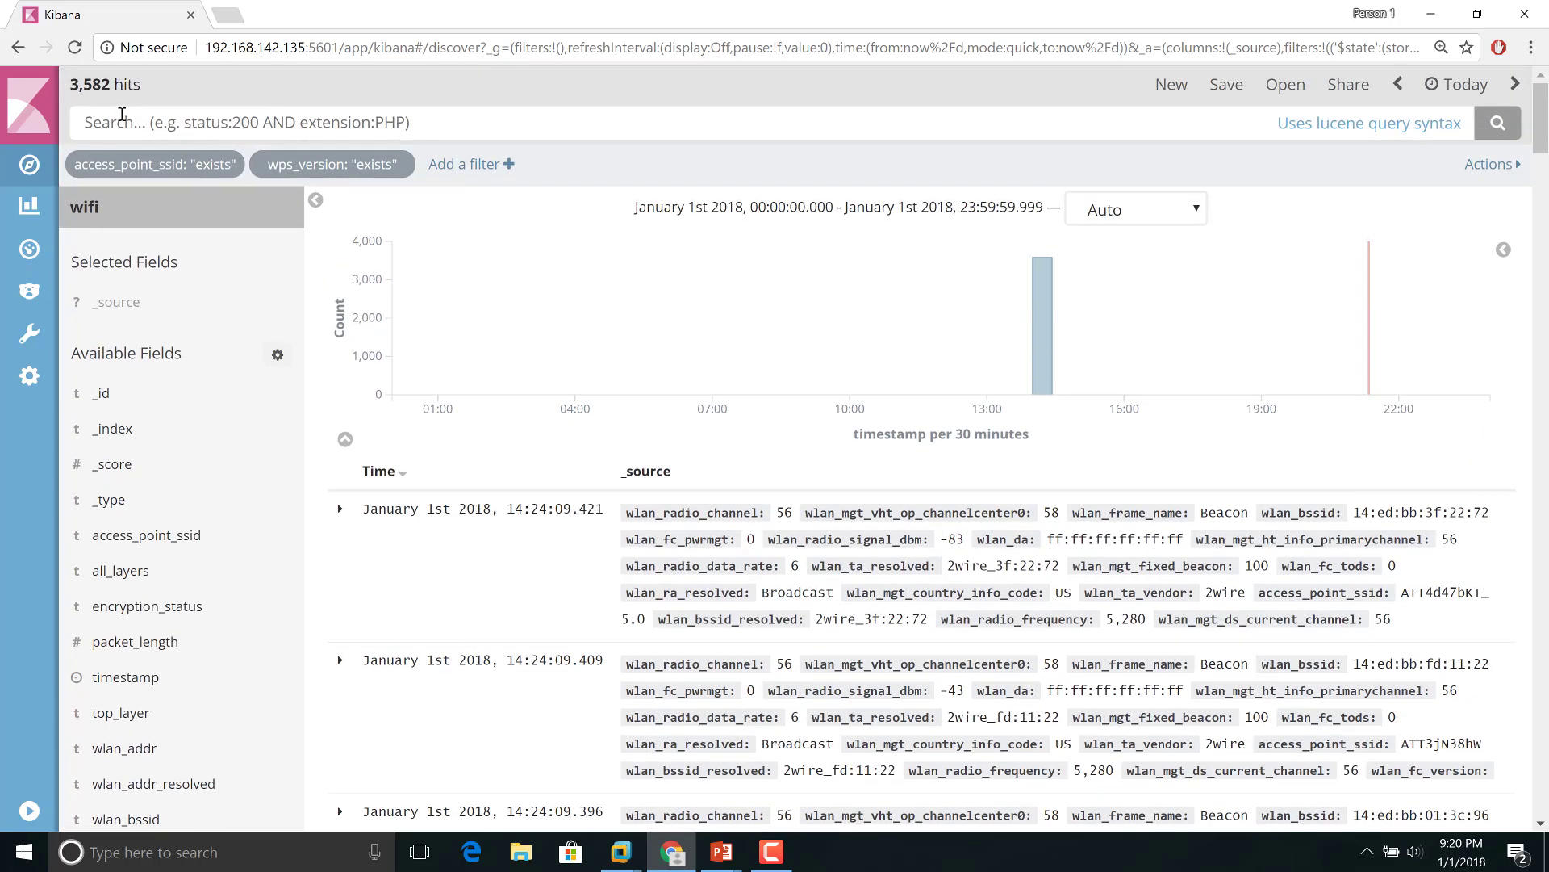
pyautogui.click(361, 166)
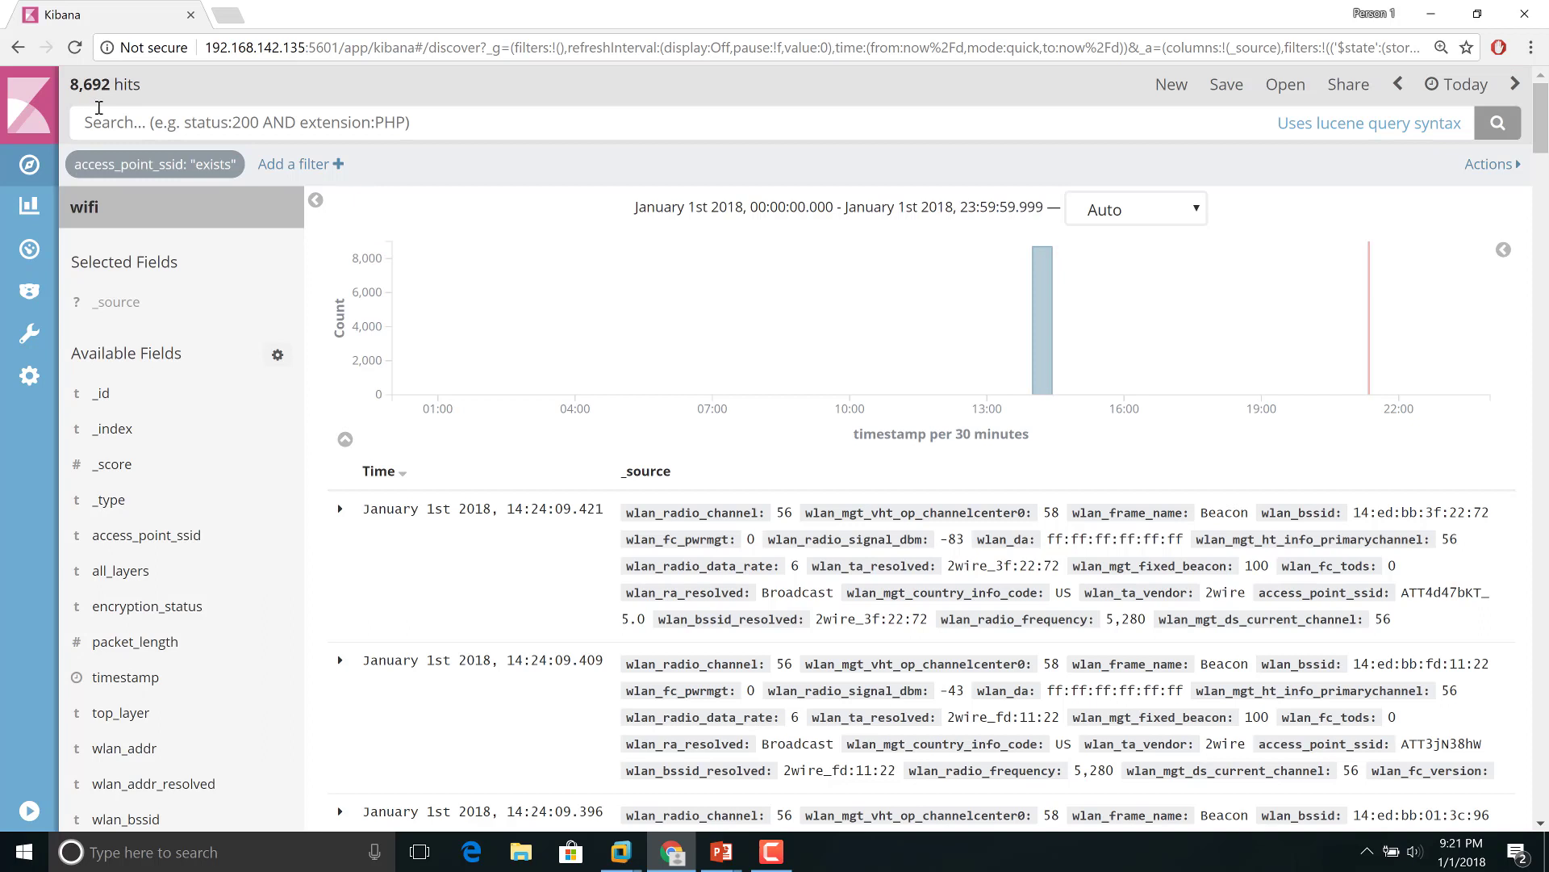
# Step: Narrow the access point records with an additional saved filter requiring that wps_version exists
pyautogui.click(296, 166)
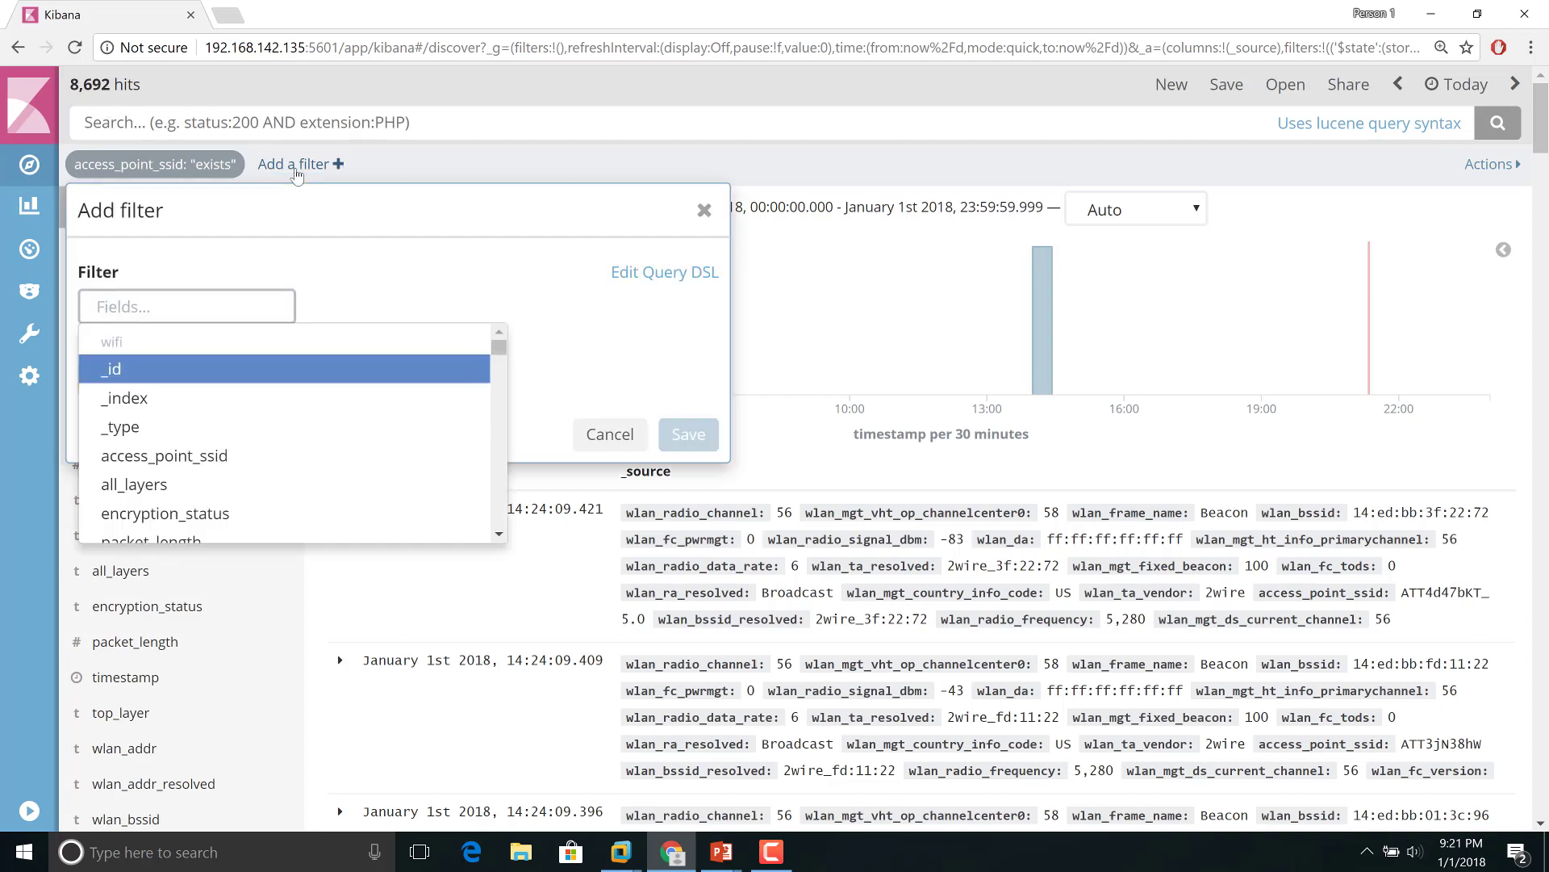
pyautogui.write('wp')
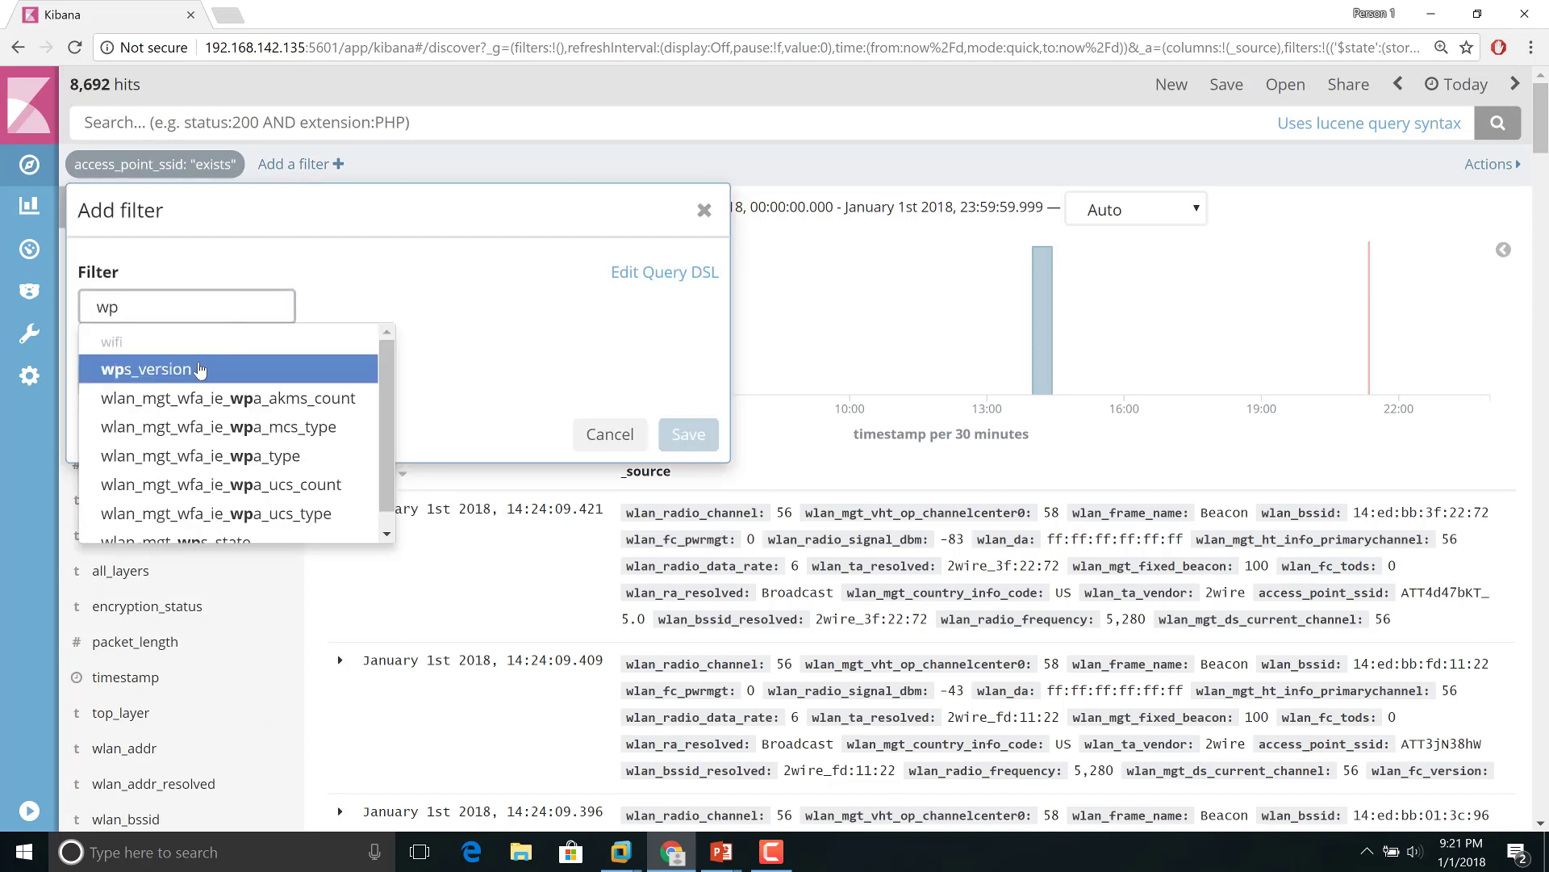
pyautogui.click(198, 370)
pyautogui.click(275, 516)
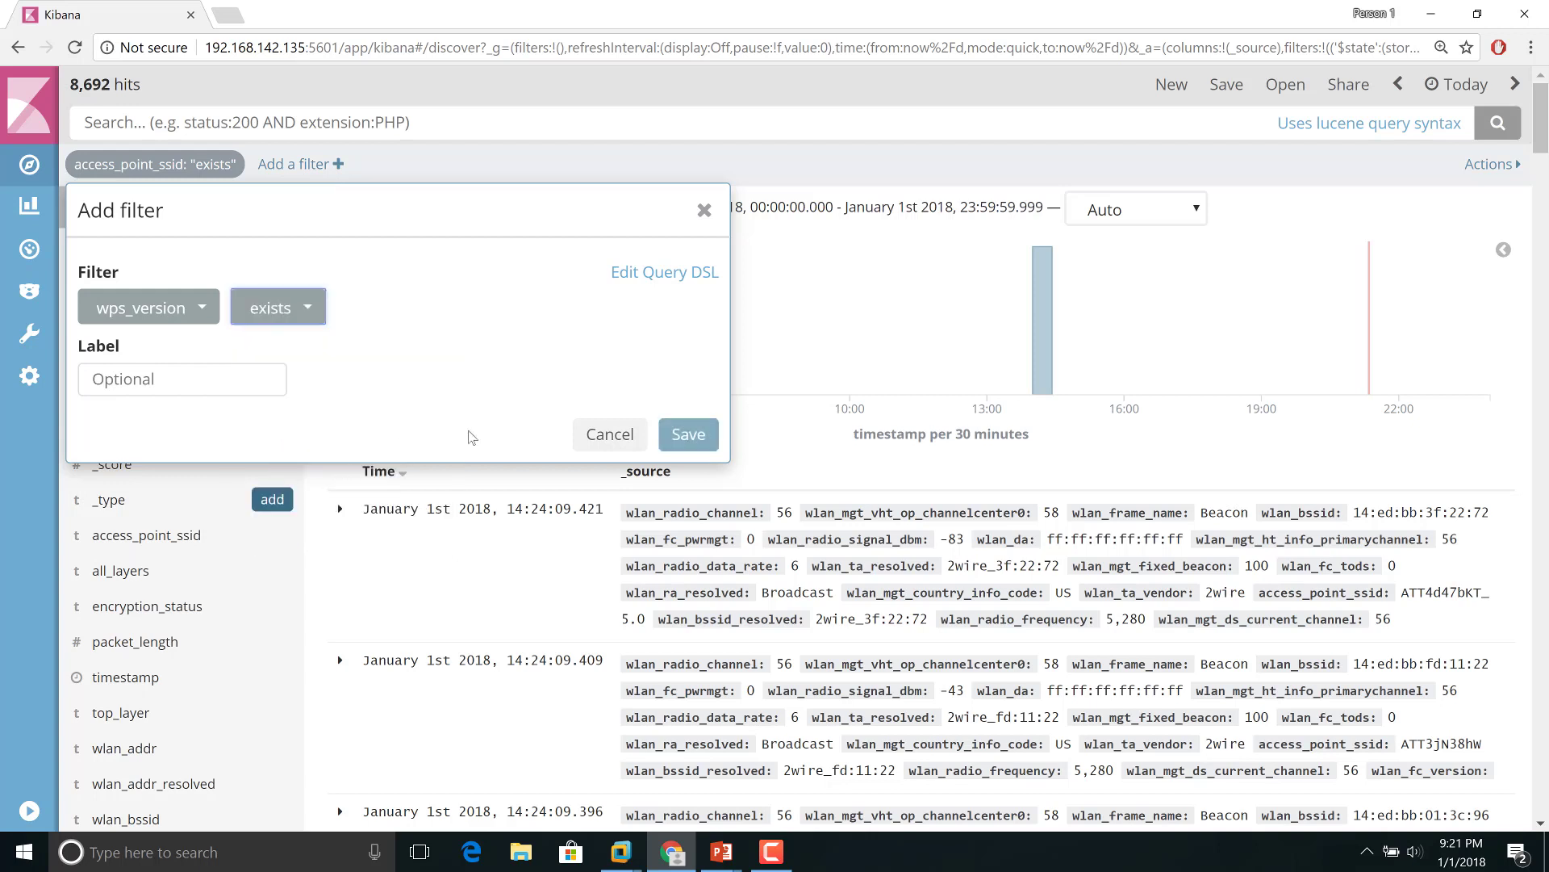
pyautogui.click(688, 434)
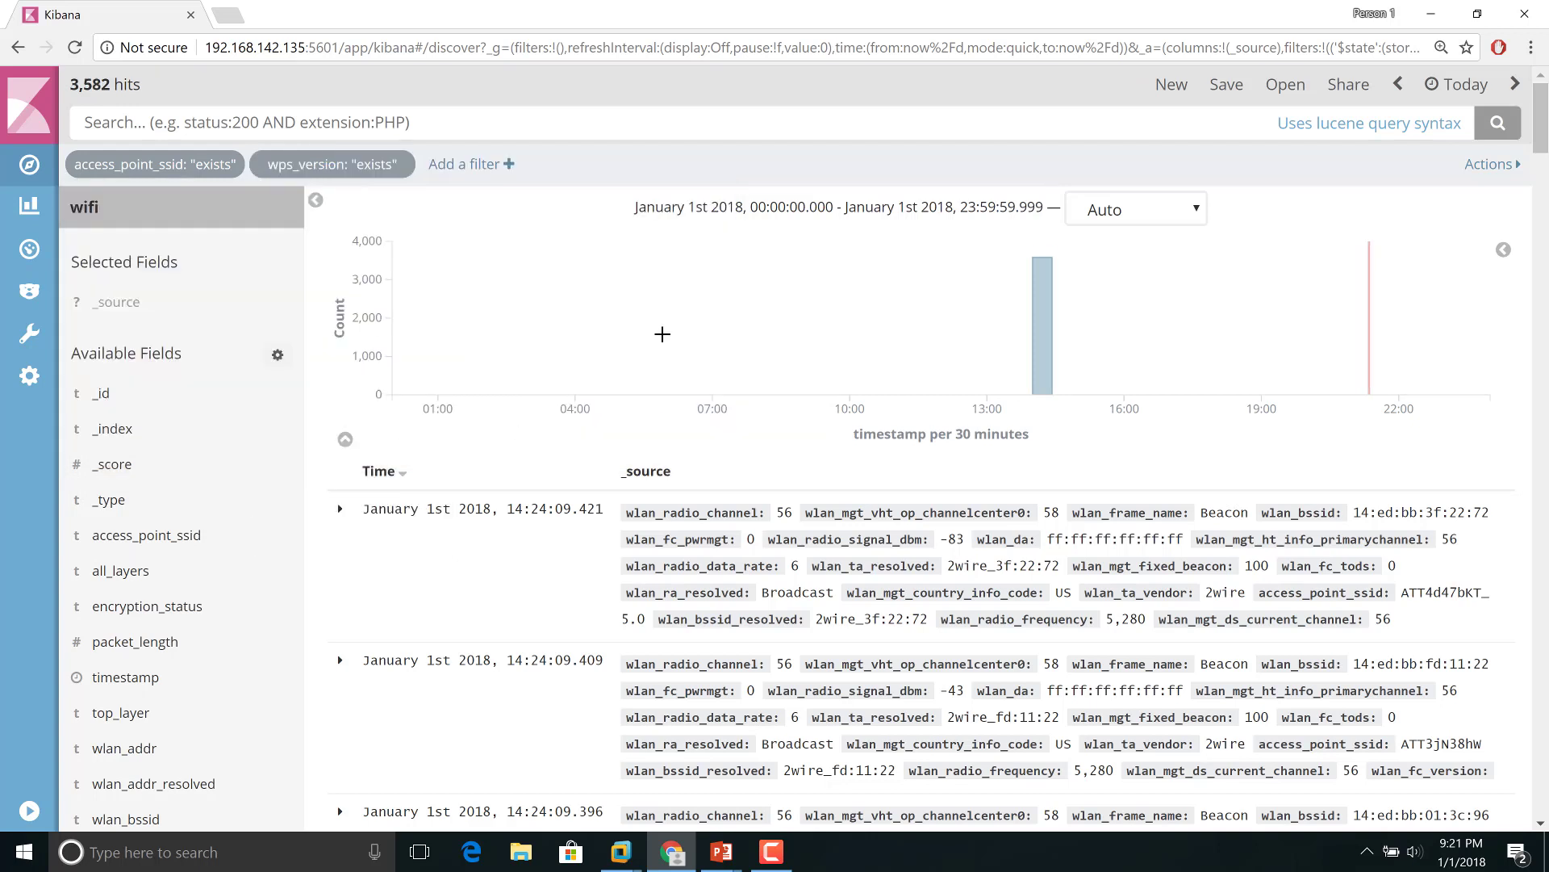